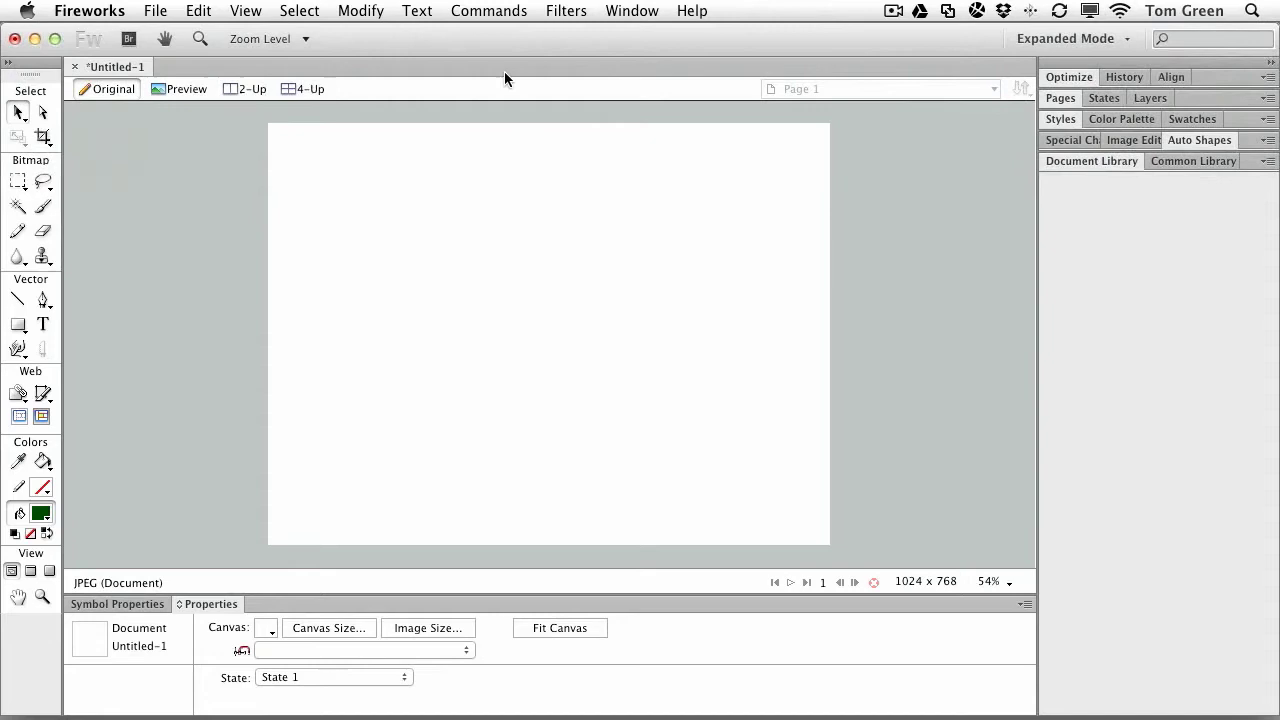
Preview the jQuery Mobile theme in a browser from the Commands menu
{"action": "left_click", "coordinate": [489, 11]}
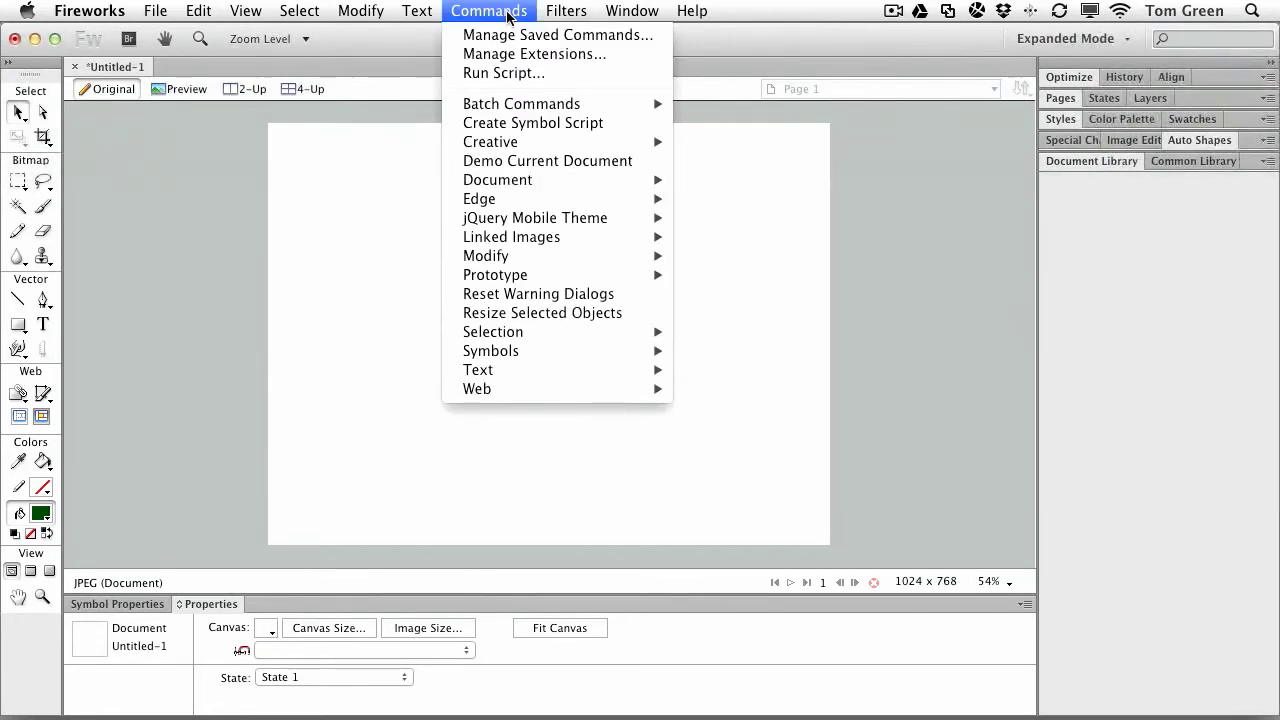
{"action": "mouse_move", "coordinate": [513, 226]}
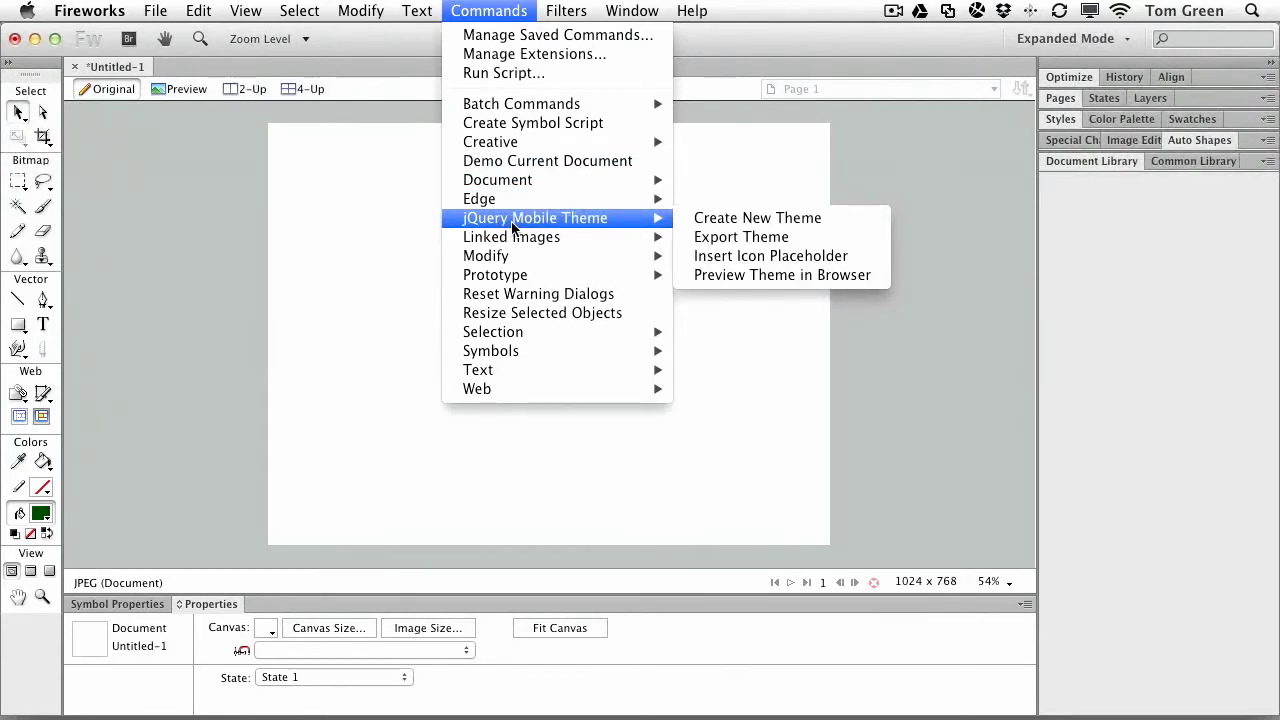
{"action": "mouse_move", "coordinate": [656, 220]}
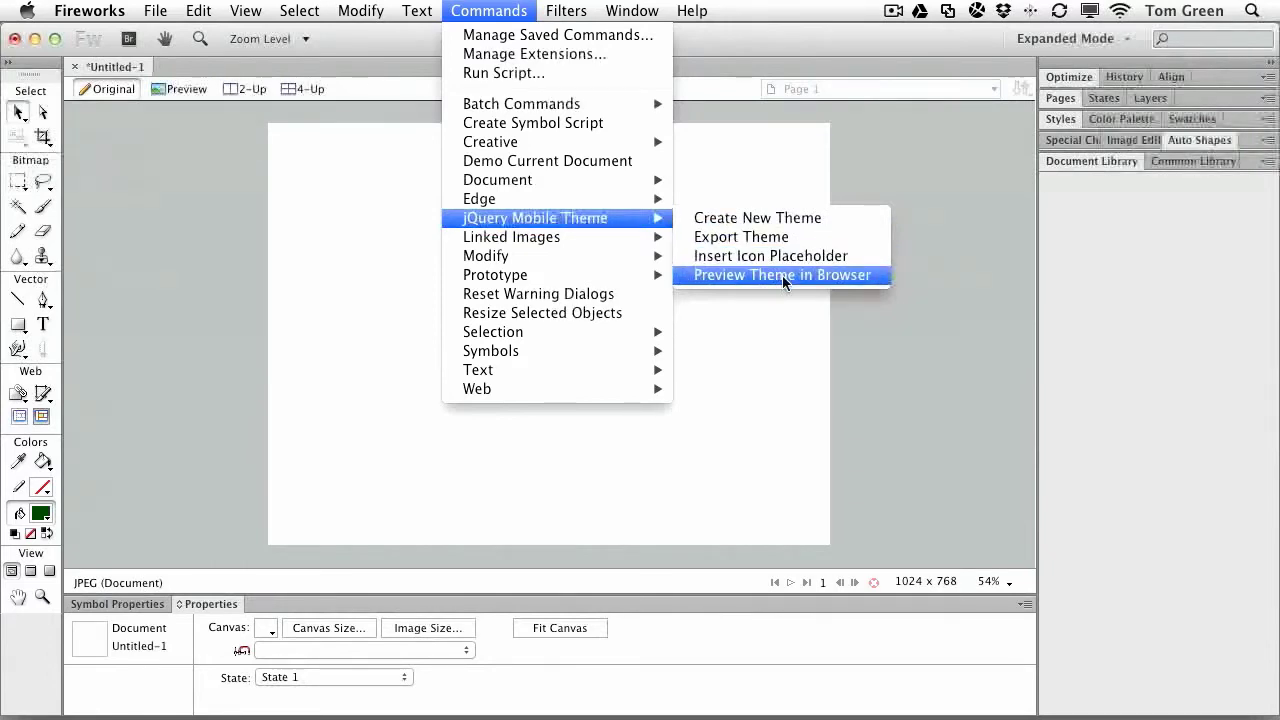
{"action": "left_click", "coordinate": [782, 275]}
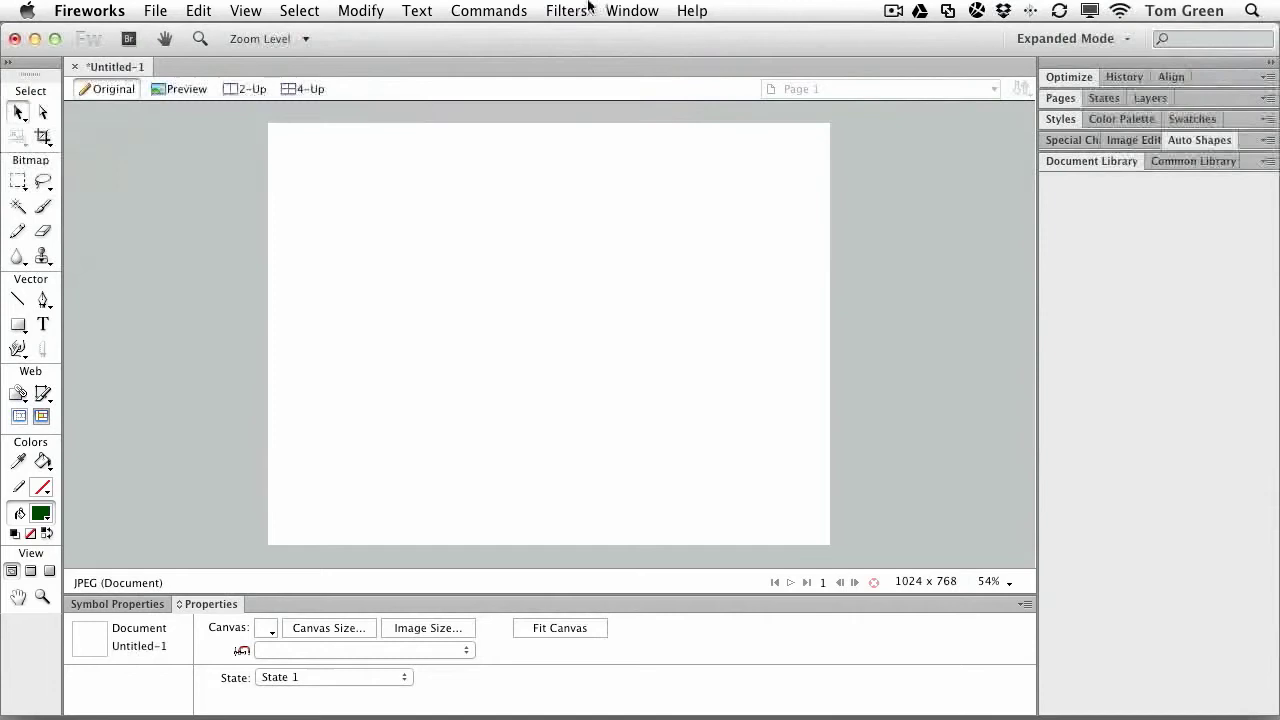
Open the jQuery Mobile theme preview panel and create a new jQuery Mobile theme document
{"action": "left_click", "coordinate": [632, 11]}
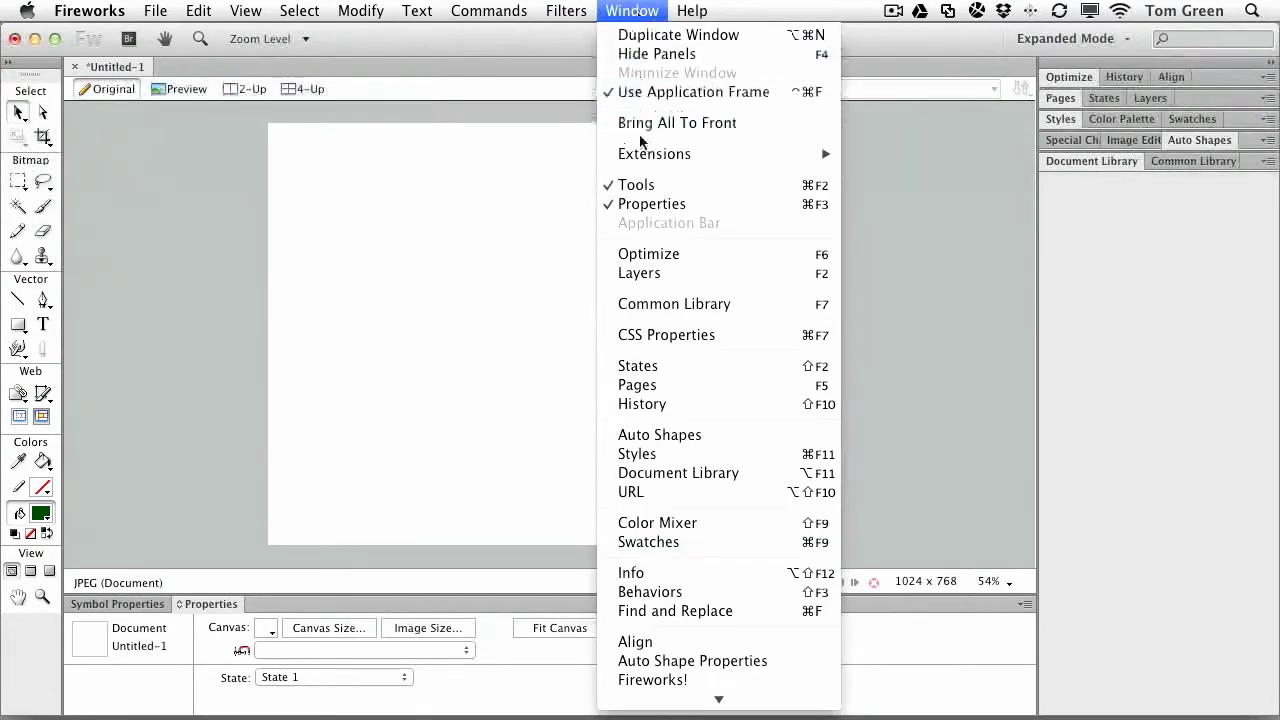
{"action": "mouse_move", "coordinate": [640, 153]}
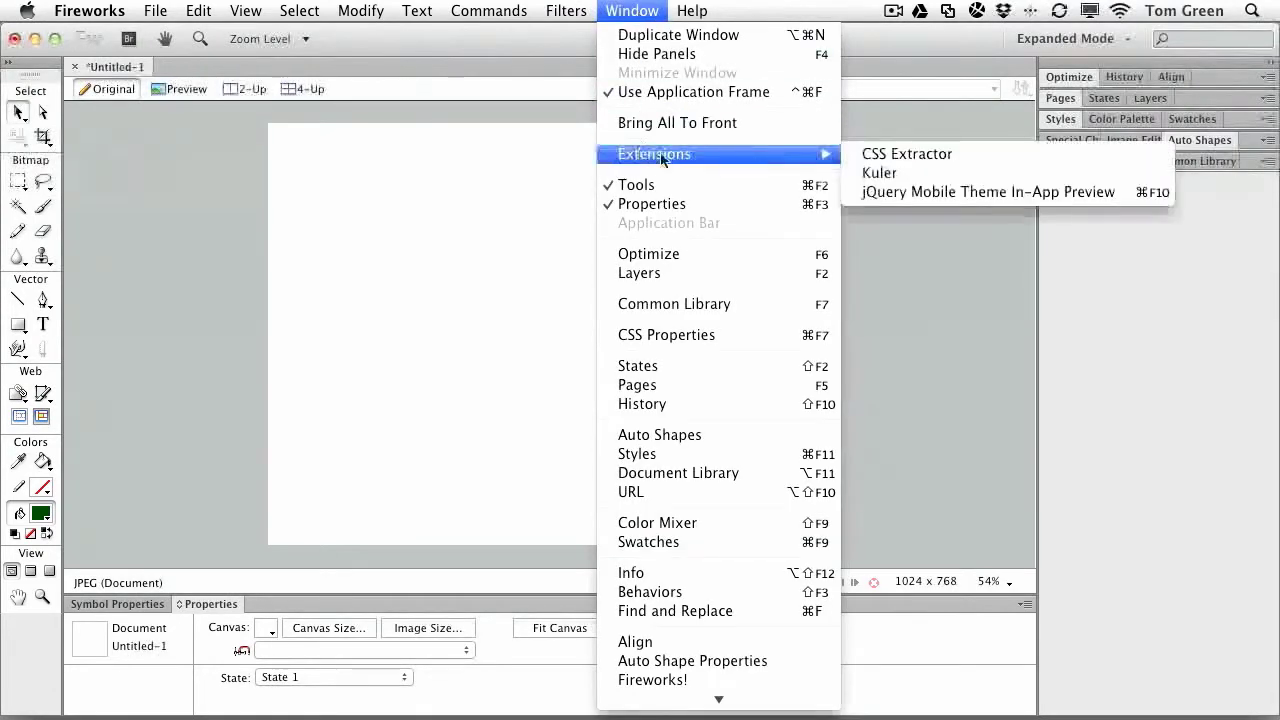
{"action": "left_click", "coordinate": [862, 195]}
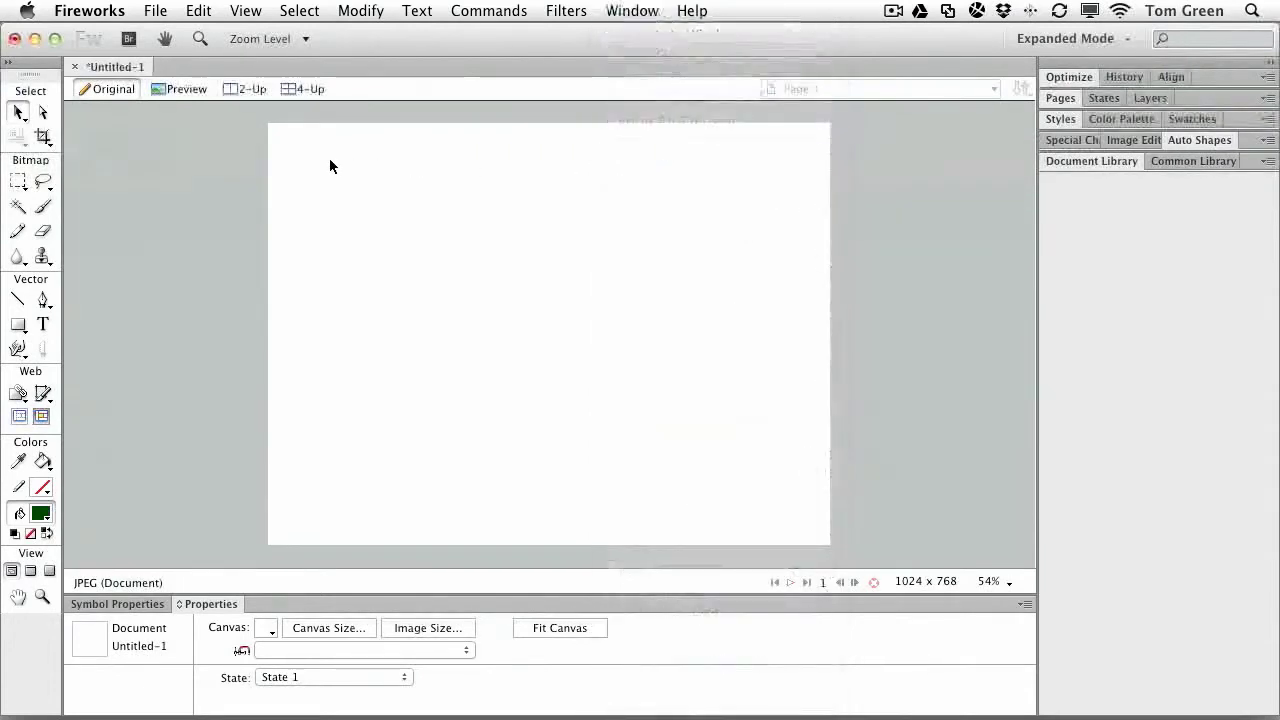
{"action": "left_click", "coordinate": [489, 10]}
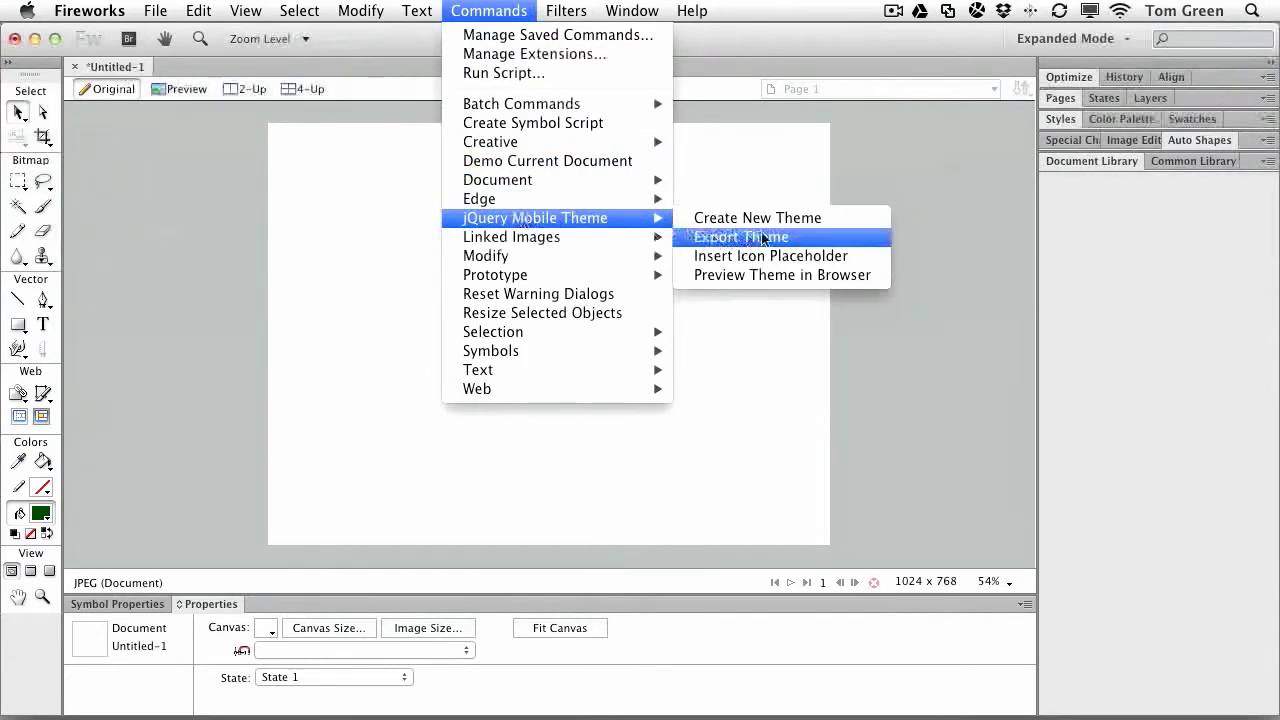
{"action": "left_click", "coordinate": [771, 219]}
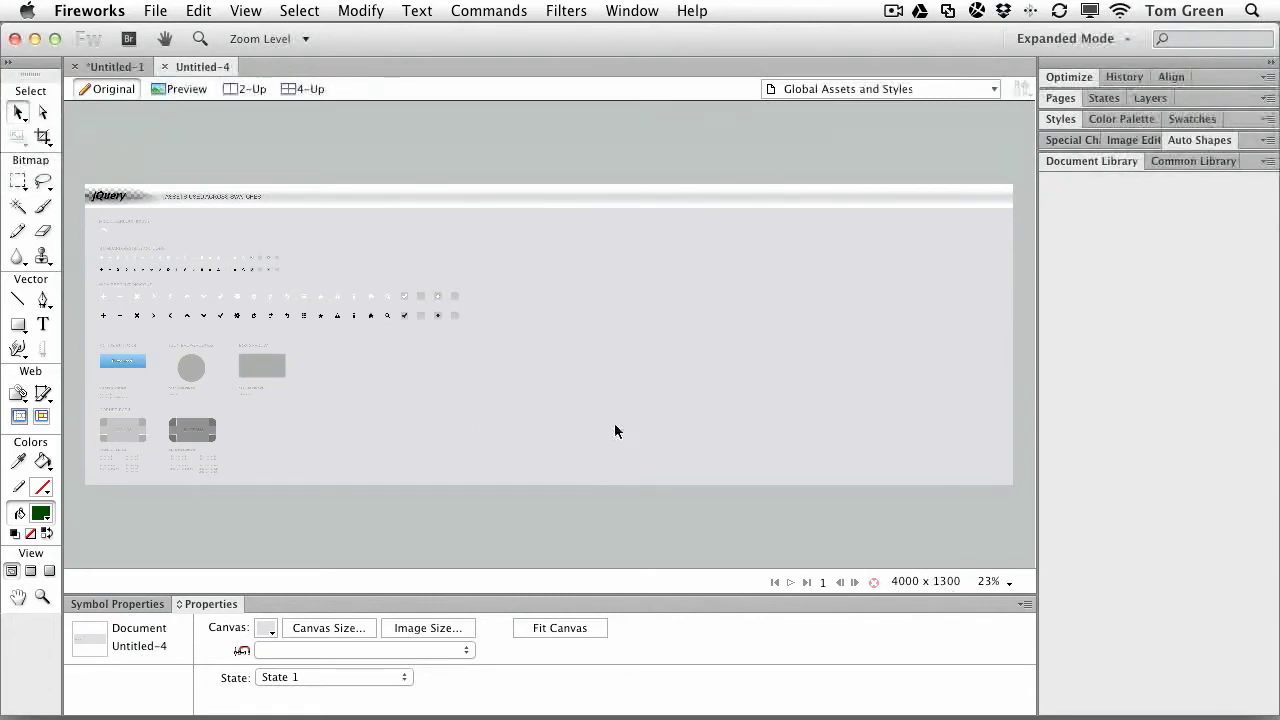
Browse theme pages 02 a through 06 e, ending on Instructions, and inspect its layers
{"action": "left_click", "coordinate": [1060, 98]}
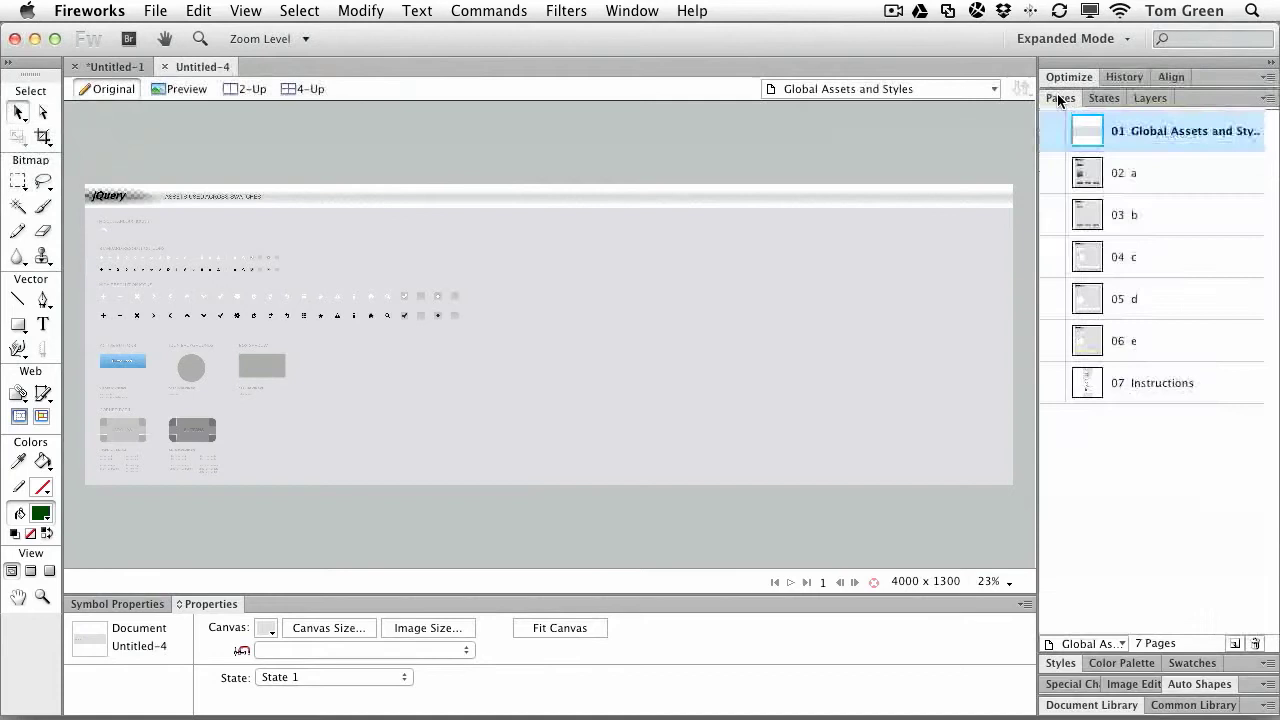
{"action": "left_click", "coordinate": [1150, 173]}
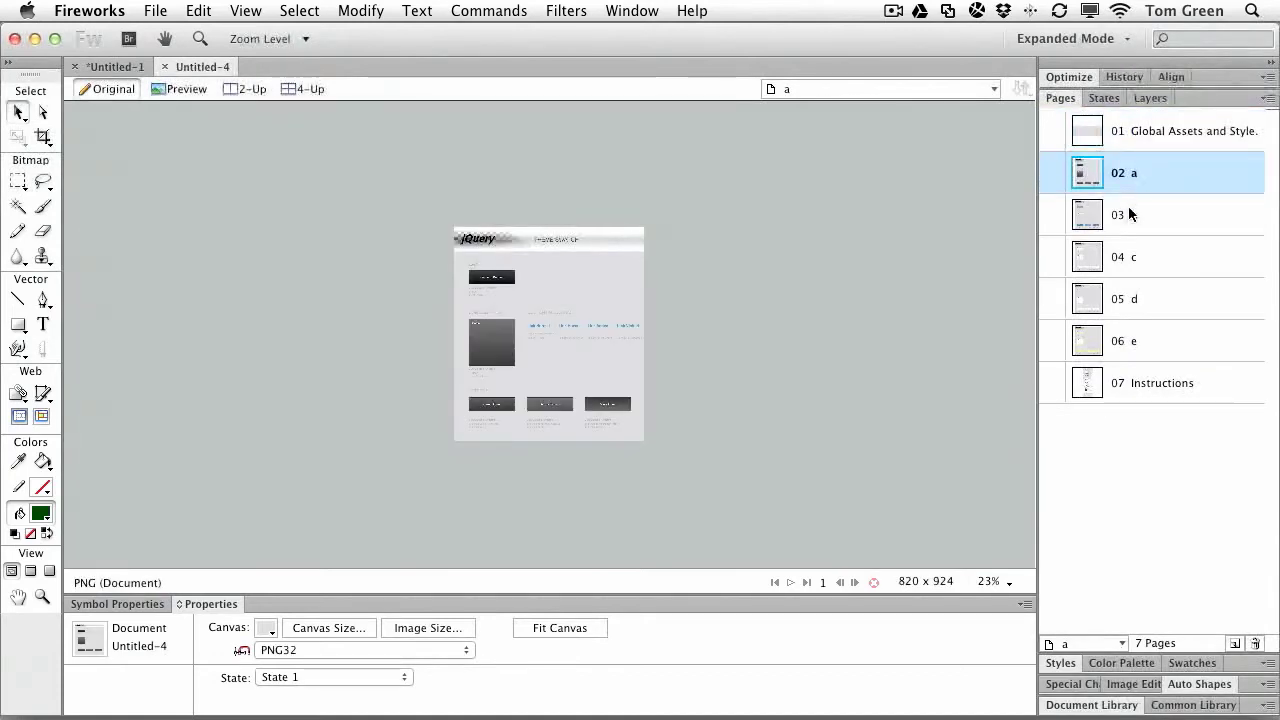
{"action": "left_click", "coordinate": [1132, 216]}
{"action": "left_click", "coordinate": [1122, 262]}
{"action": "left_click", "coordinate": [1128, 298]}
{"action": "left_click", "coordinate": [1124, 341]}
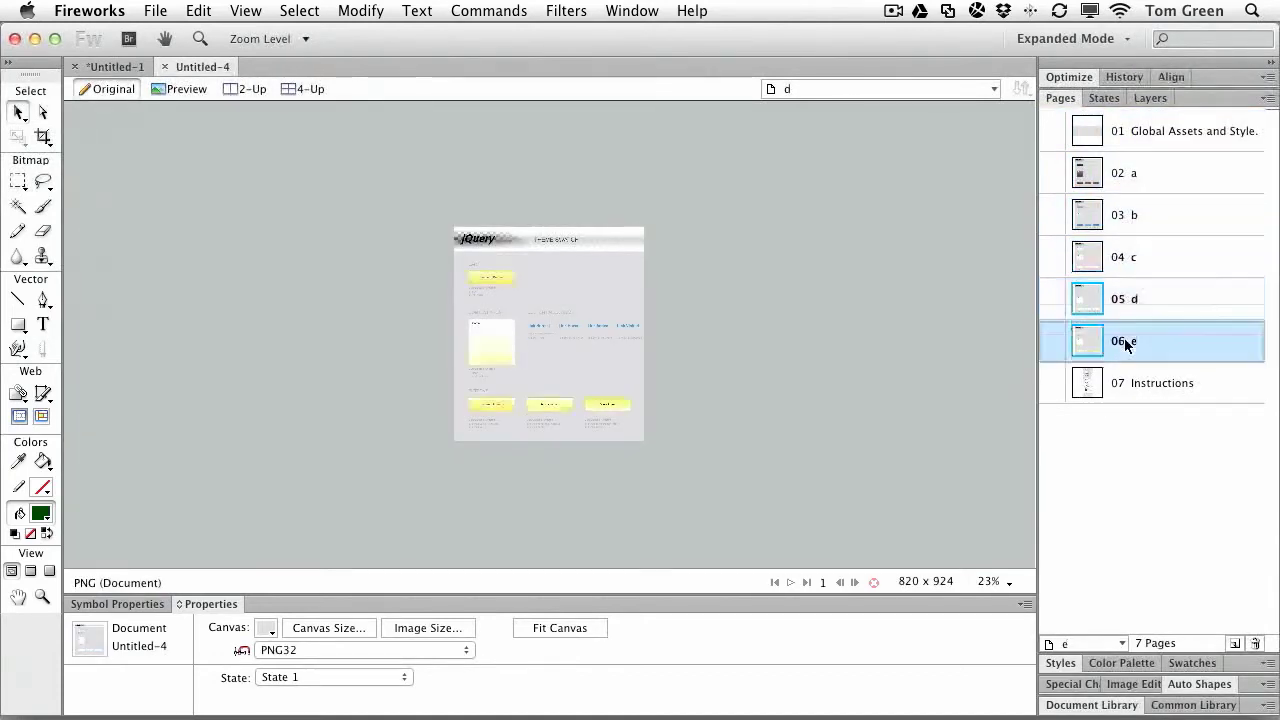
{"action": "left_click", "coordinate": [1133, 384]}
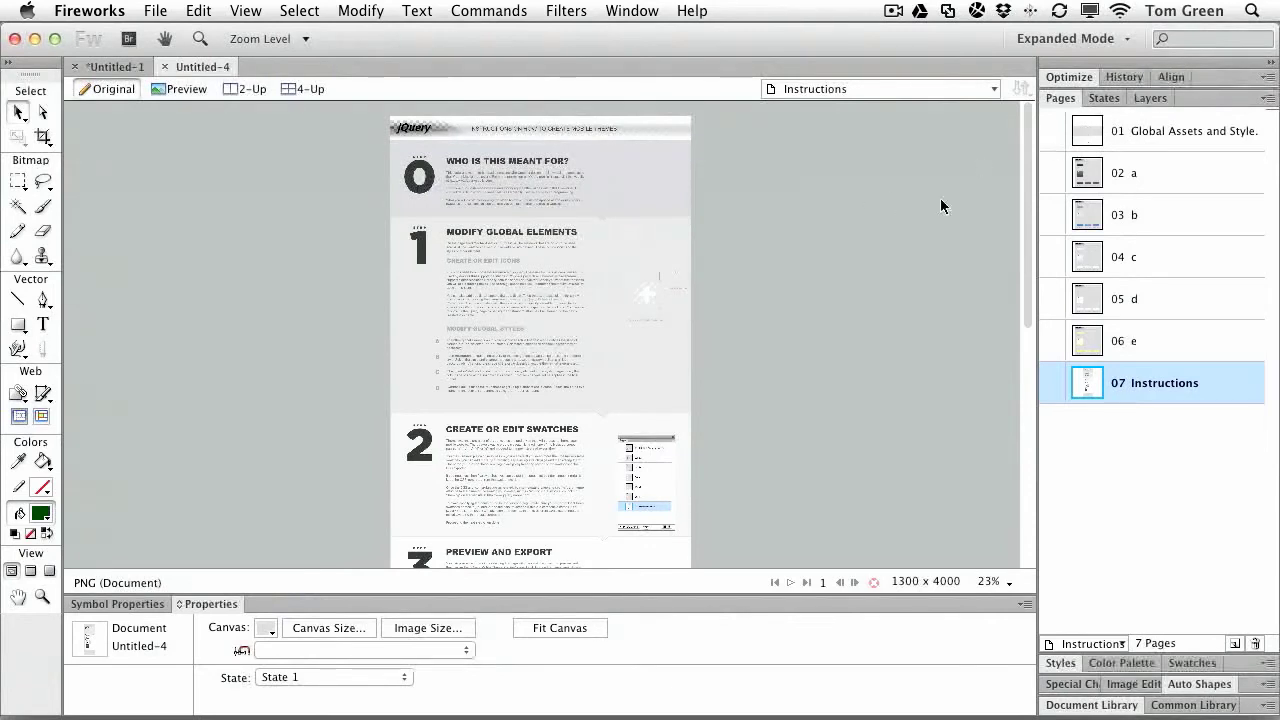
{"action": "left_click", "coordinate": [1150, 98]}
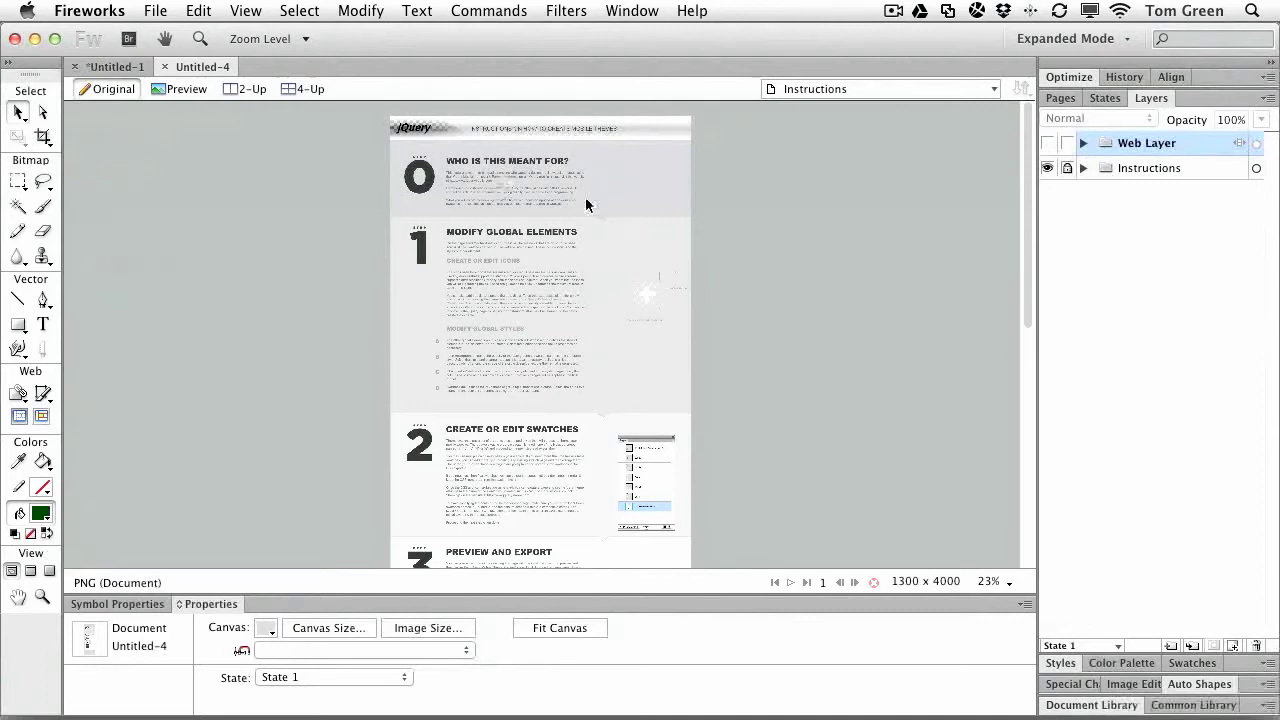
{"action": "left_click", "coordinate": [1073, 101]}
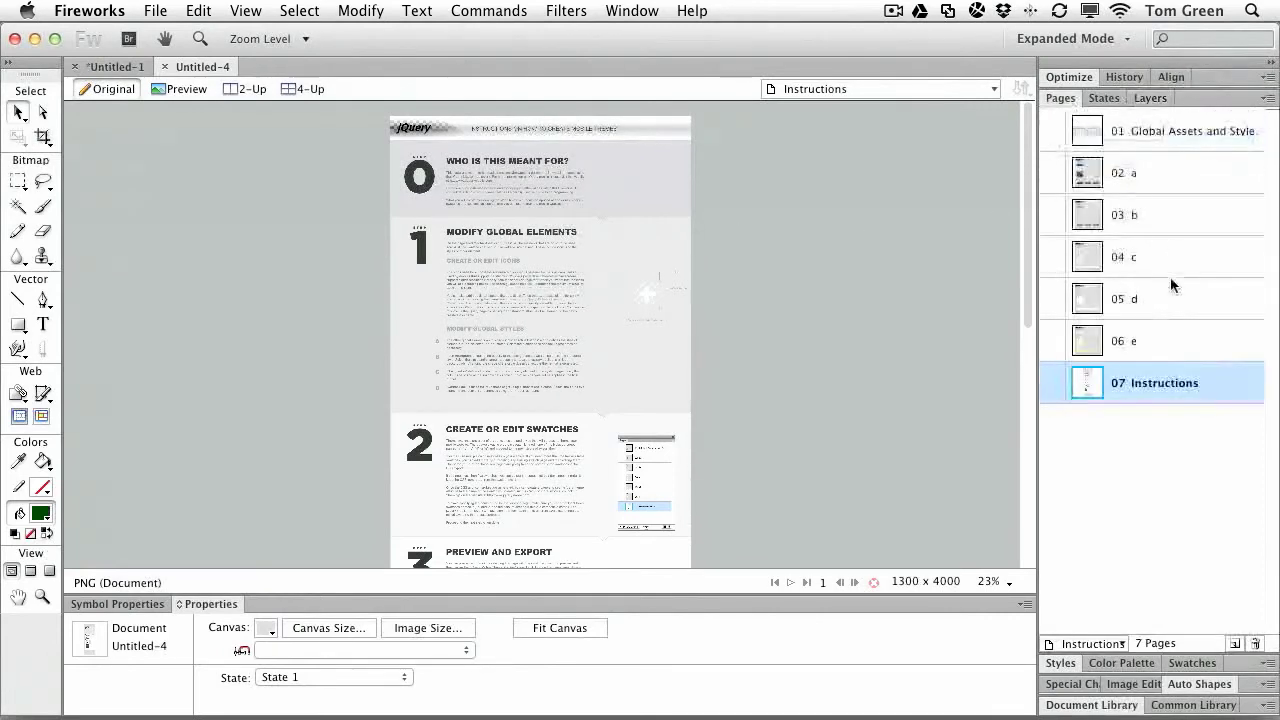
Show the 01 Global Assets and Styles page's layers and briefly expand the icons-18-black folder
{"action": "left_click", "coordinate": [1135, 133]}
{"action": "left_click", "coordinate": [1150, 98]}
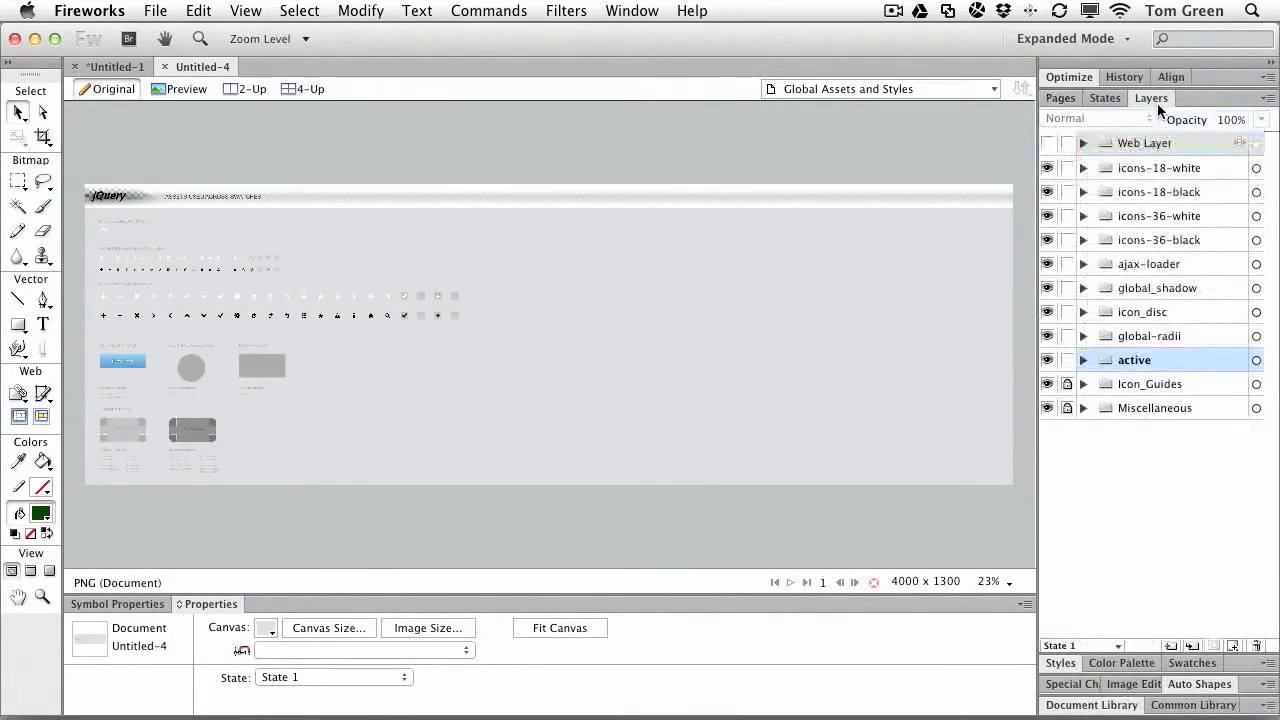
{"action": "left_click", "coordinate": [1083, 192]}
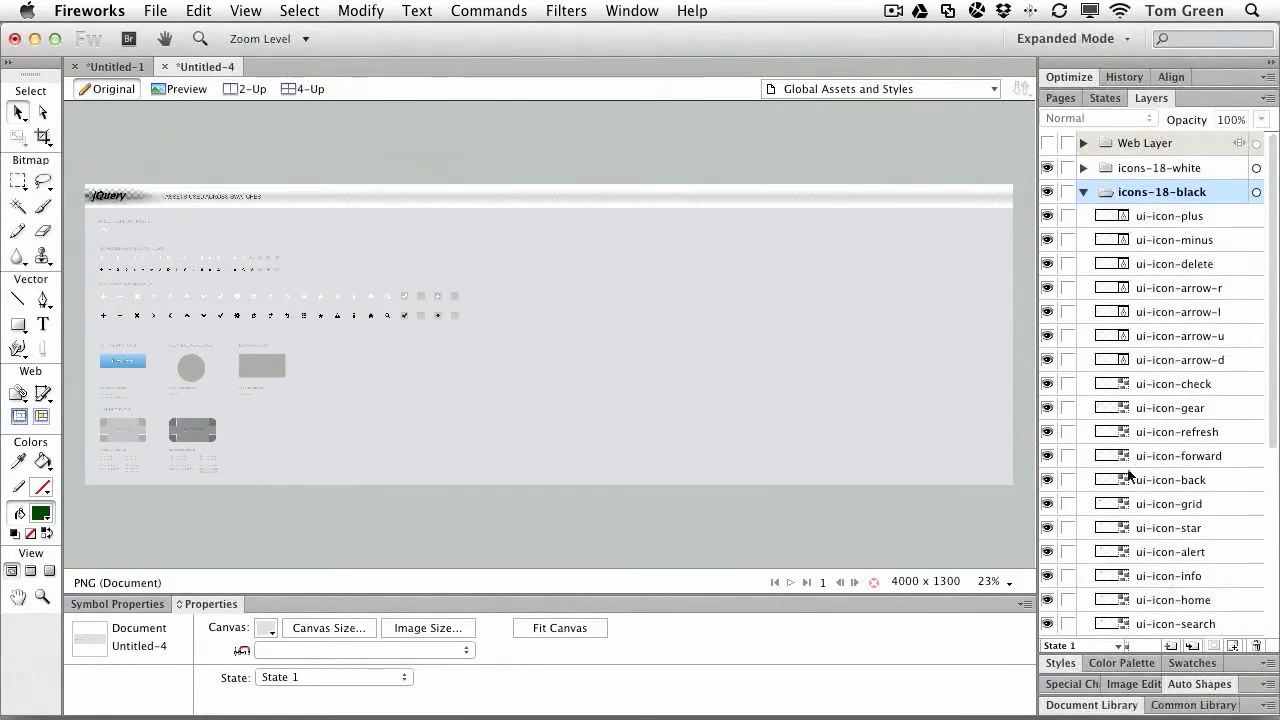
{"action": "left_click", "coordinate": [1084, 193]}
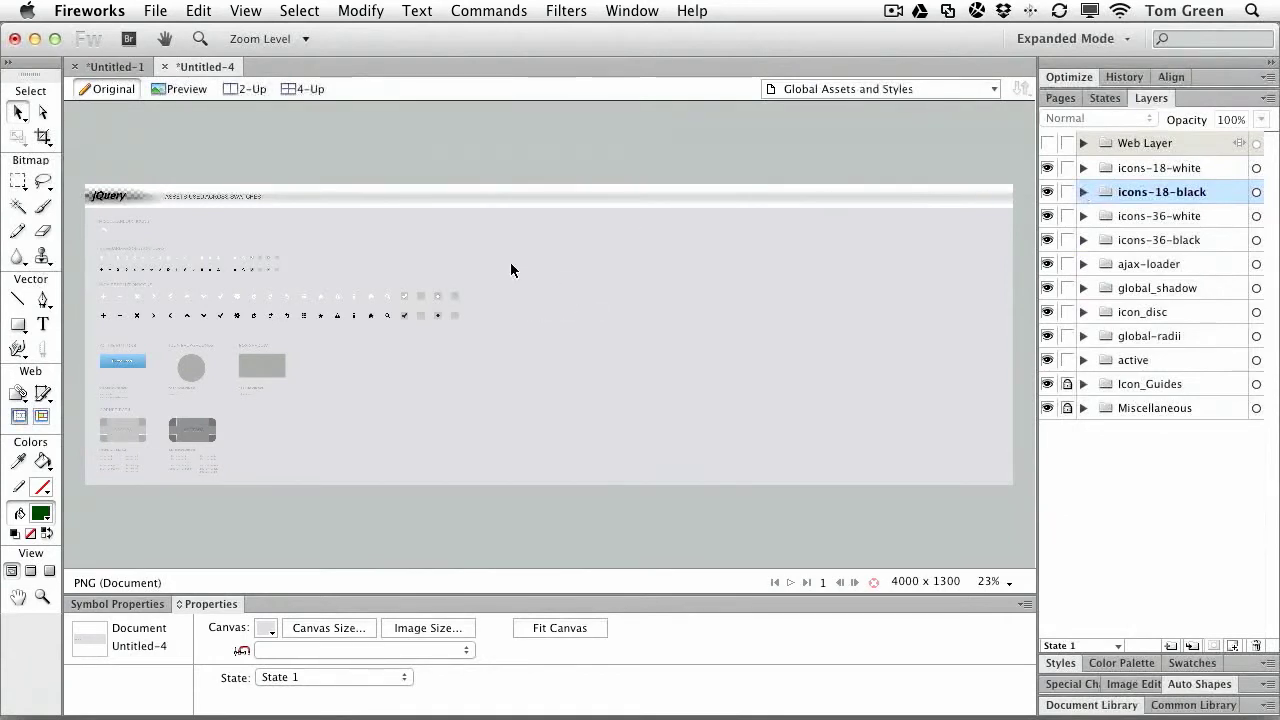
Zoom in closely on the white icon rows, then zoom back out to the icon headings
{"action": "left_click", "coordinate": [42, 597]}
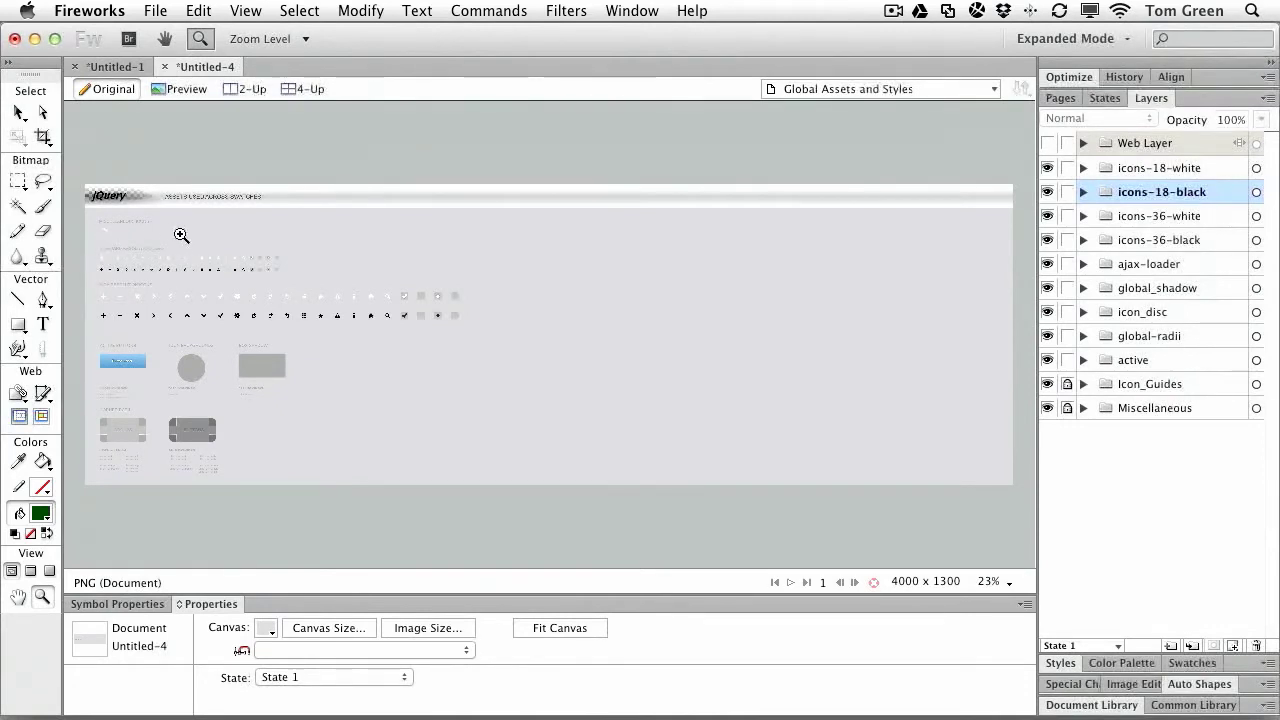
{"action": "left_click_drag", "start_coordinate": [178, 233], "coordinate": [274, 318]}
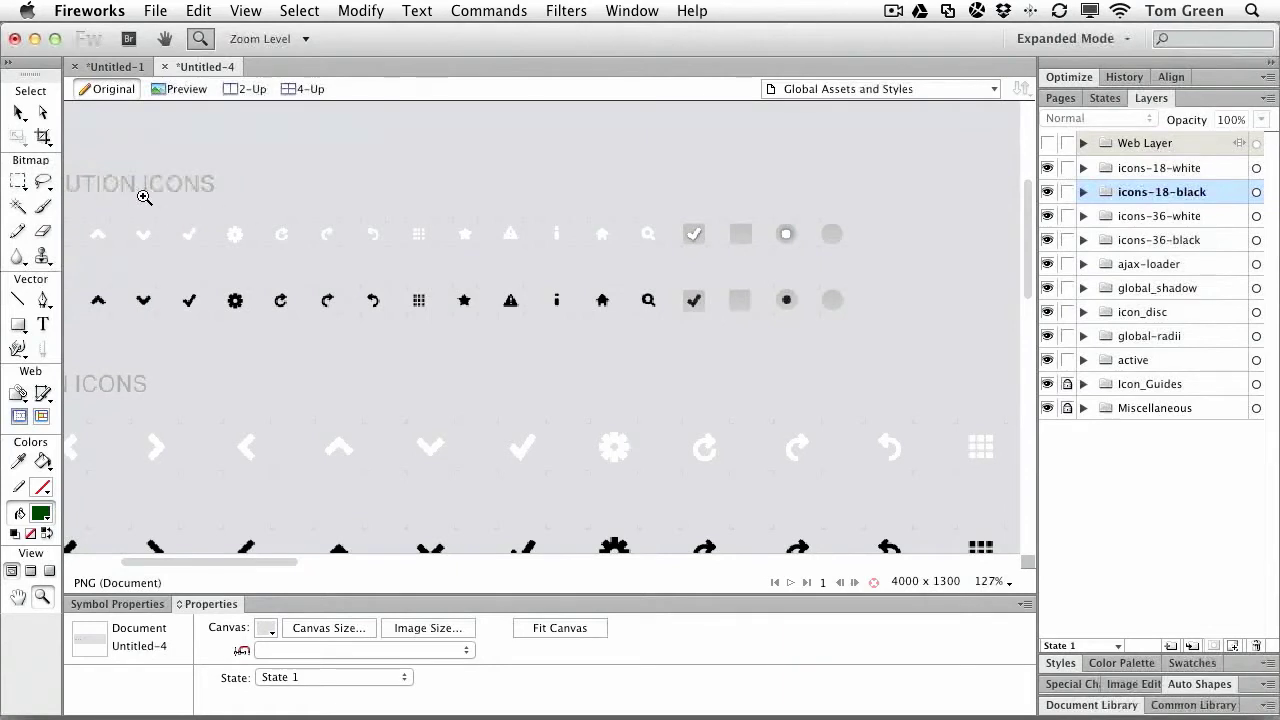
{"action": "left_click_drag", "start_coordinate": [142, 195], "coordinate": [281, 266]}
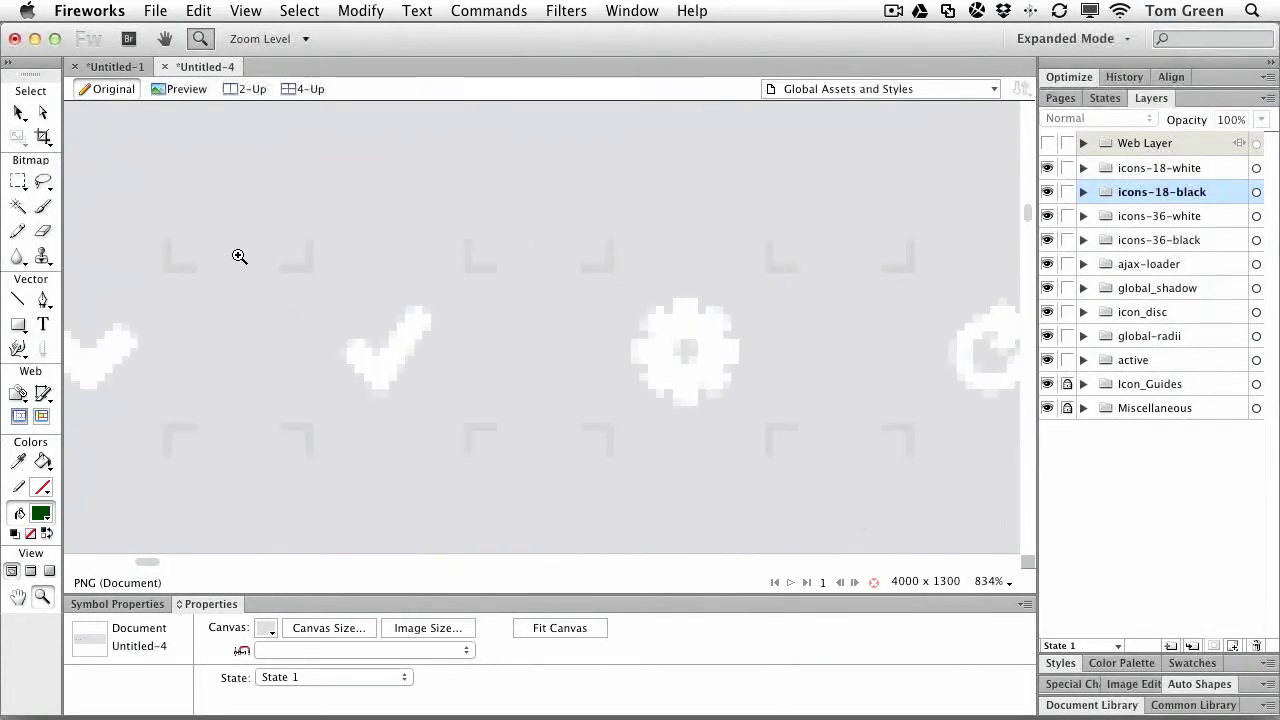
{"action": "left_click", "coordinate": [239, 257], "text": "alt"}
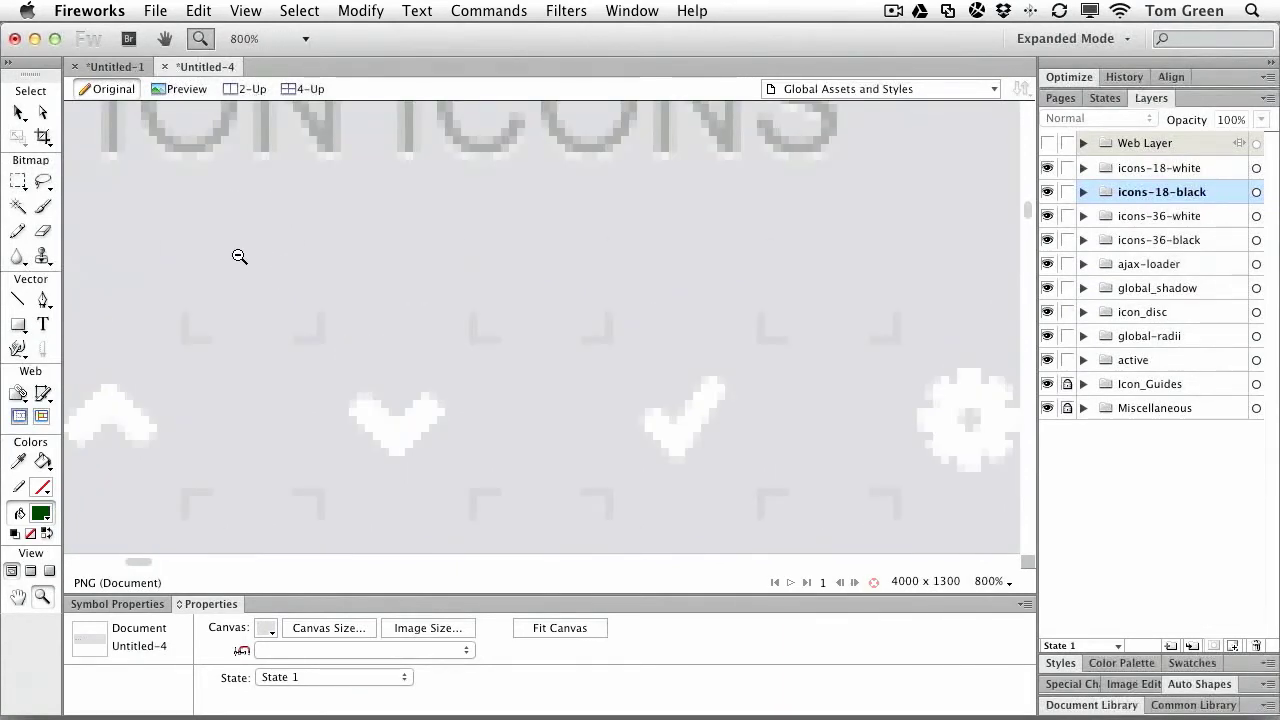
{"action": "left_click", "coordinate": [239, 257], "text": "alt"}
{"action": "left_click", "coordinate": [239, 257], "text": "alt"}
{"action": "left_click", "coordinate": [239, 257], "text": "alt"}
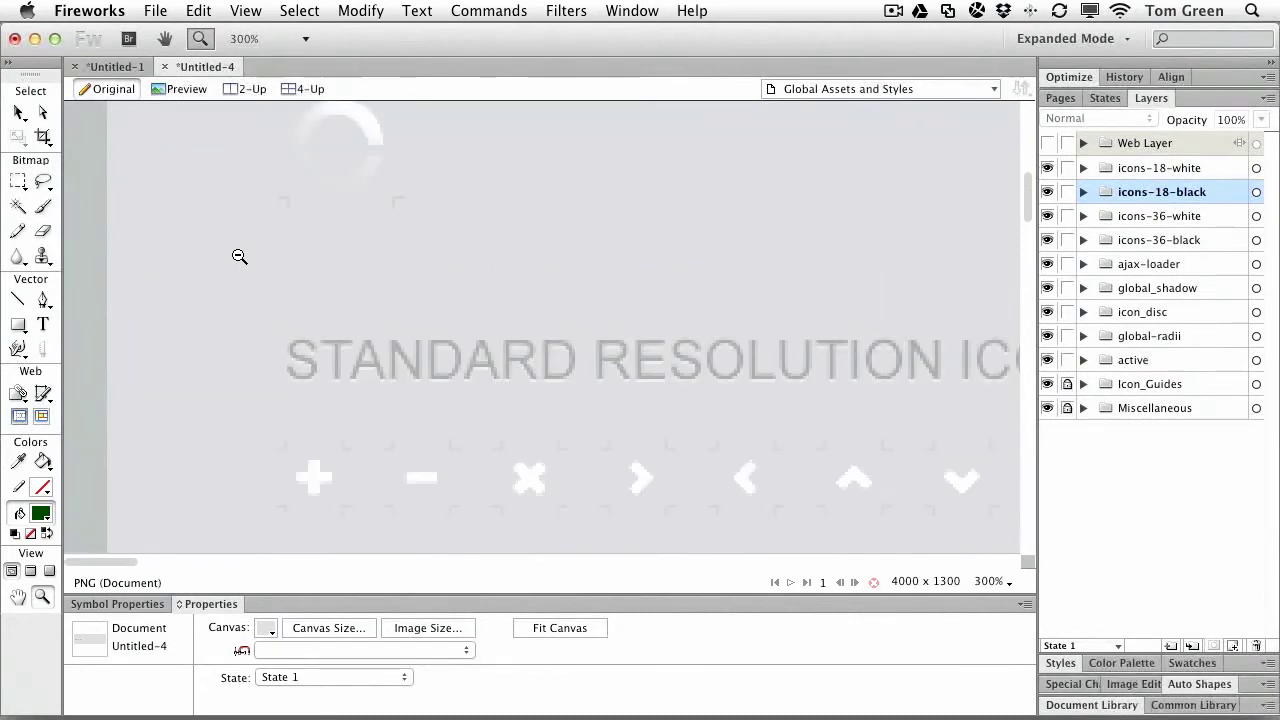
{"action": "left_click", "coordinate": [239, 257], "text": "alt"}
{"action": "left_click", "coordinate": [239, 257], "text": "alt"}
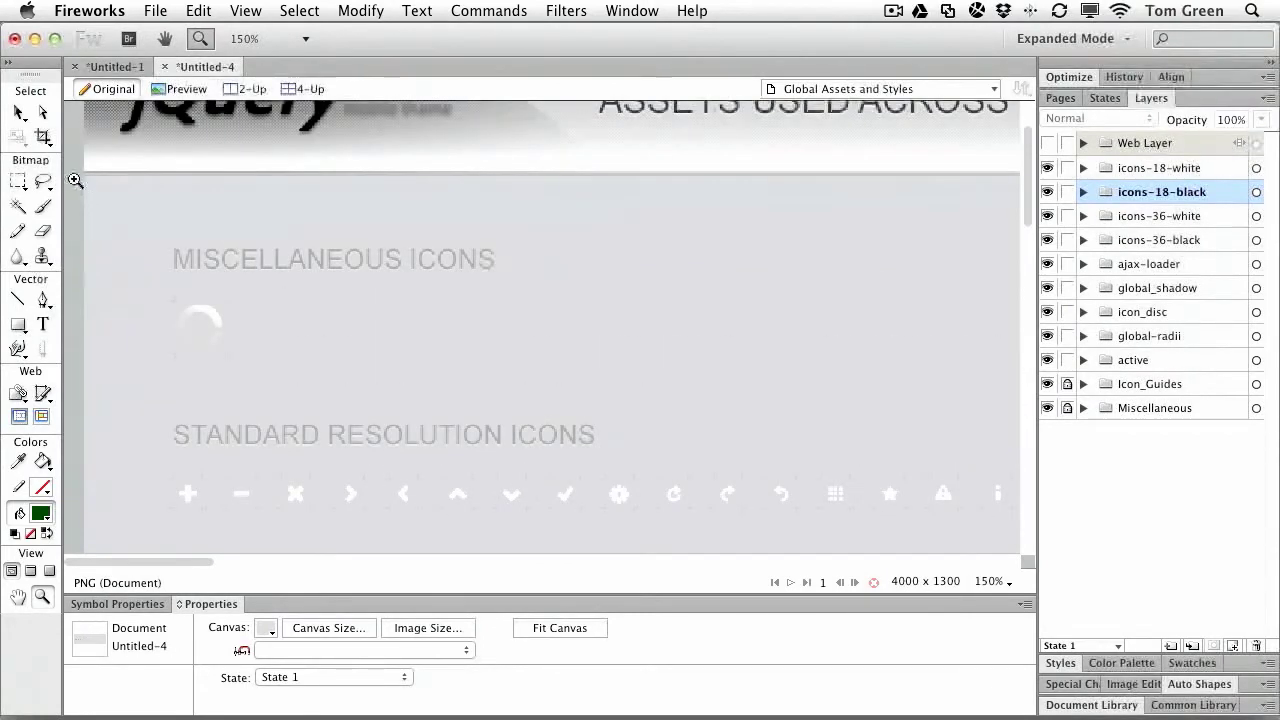
{"action": "left_click", "coordinate": [24, 114]}
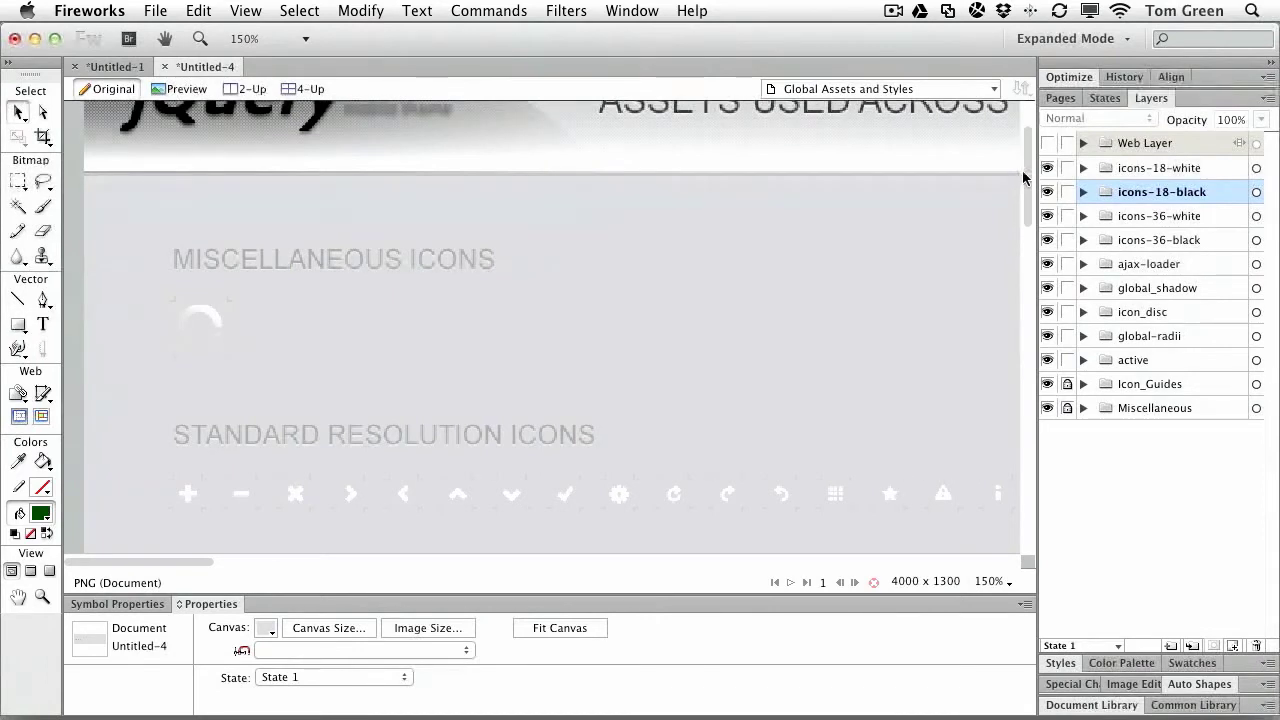
{"action": "scroll", "coordinate": [1026, 170], "scroll_direction": "down", "scroll_amount": 1}
{"action": "left_click_drag", "start_coordinate": [1026, 170], "coordinate": [1019, 230]}
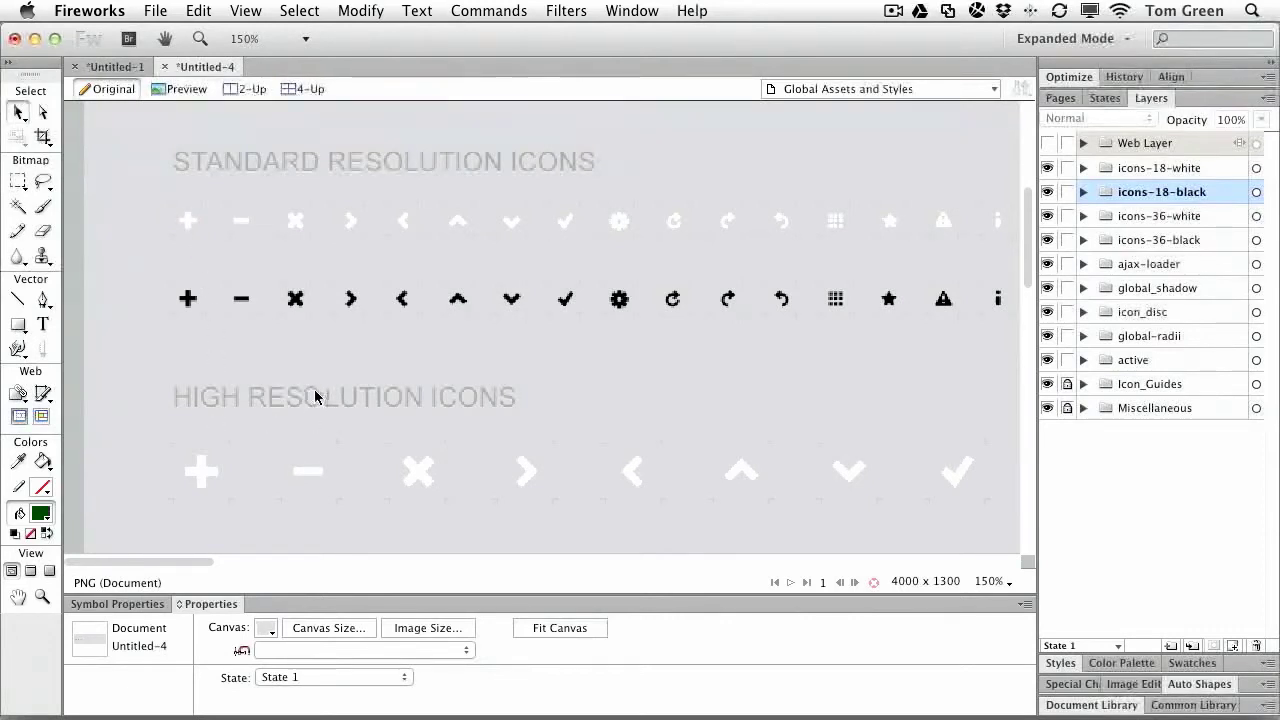
{"action": "scroll", "coordinate": [314, 397], "scroll_direction": "down", "scroll_amount": 2}
{"action": "scroll", "coordinate": [314, 397], "scroll_direction": "down", "scroll_amount": 10}
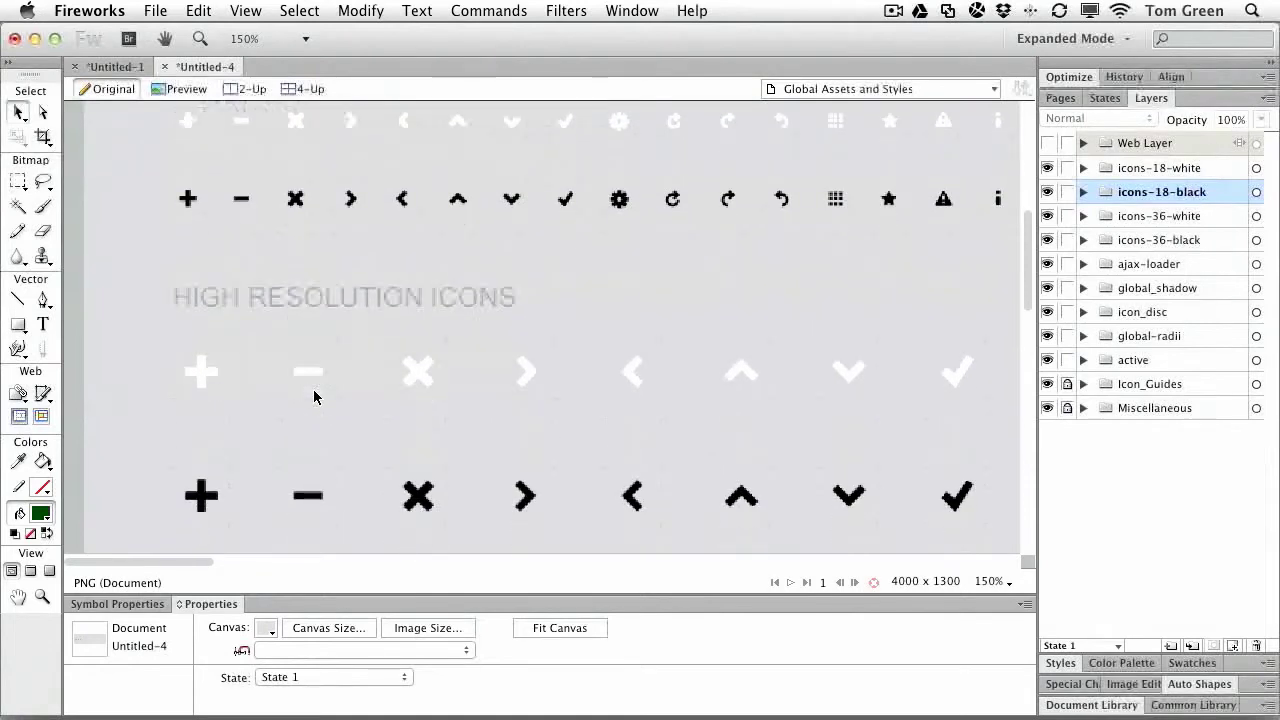
{"action": "scroll", "coordinate": [314, 397], "scroll_direction": "down", "scroll_amount": 4}
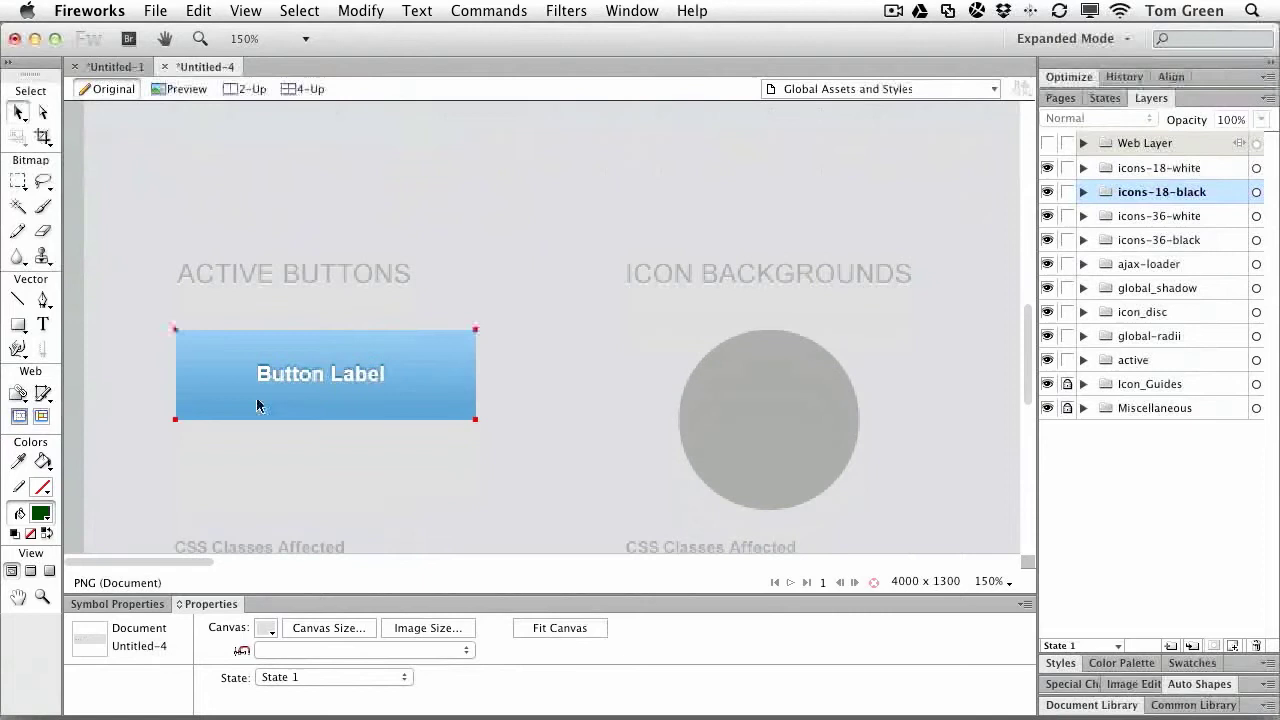
{"action": "left_click", "coordinate": [257, 400]}
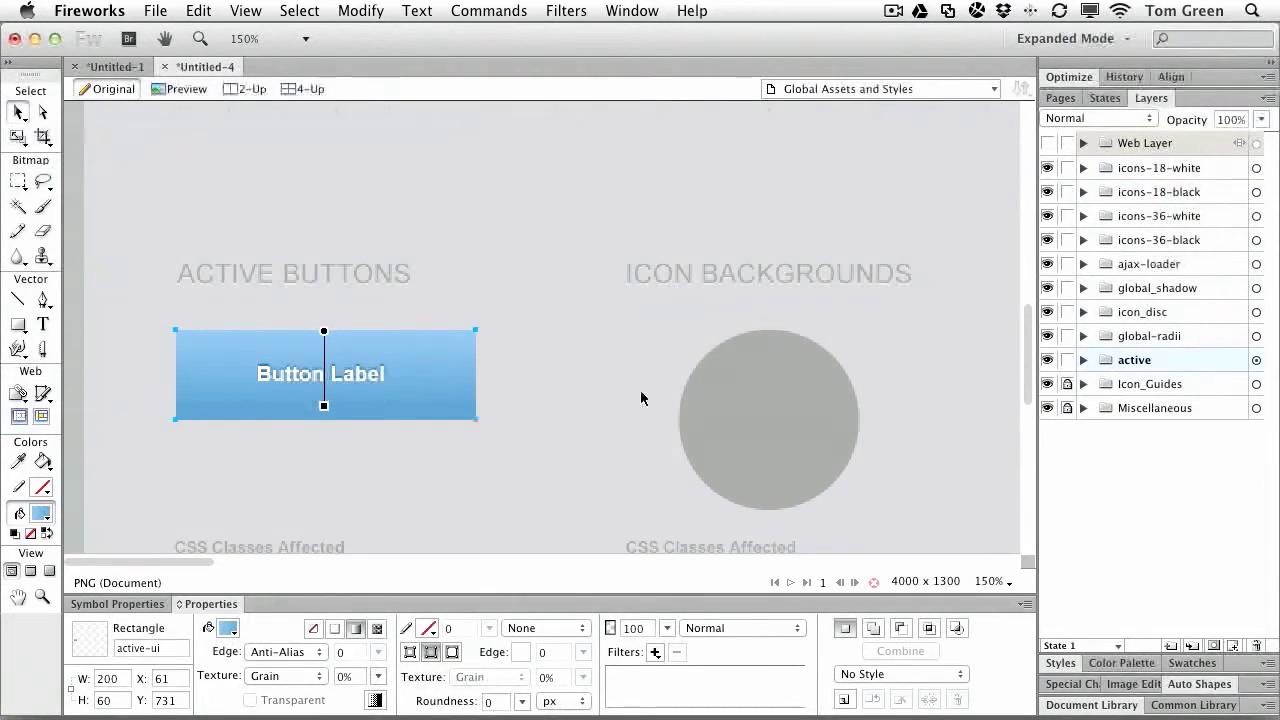
{"action": "left_click", "coordinate": [760, 418]}
{"action": "scroll", "coordinate": [569, 448], "scroll_direction": "down", "scroll_amount": 10}
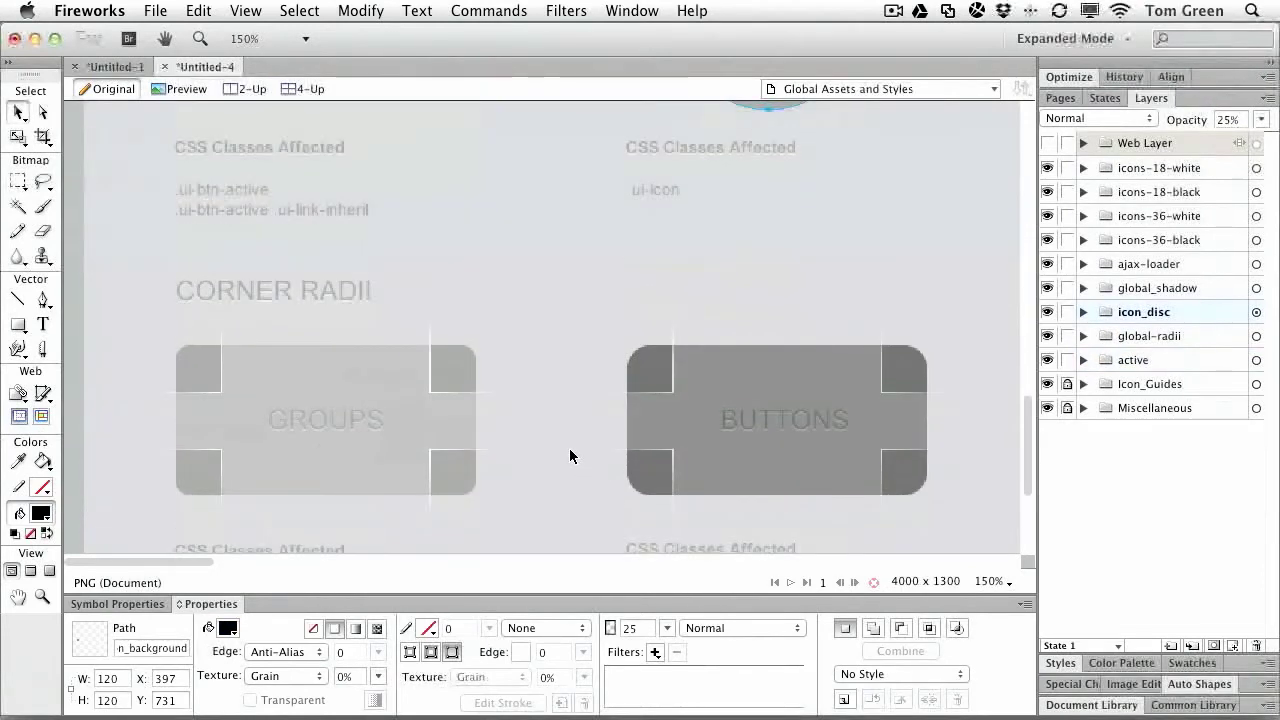
{"action": "left_click", "coordinate": [279, 380]}
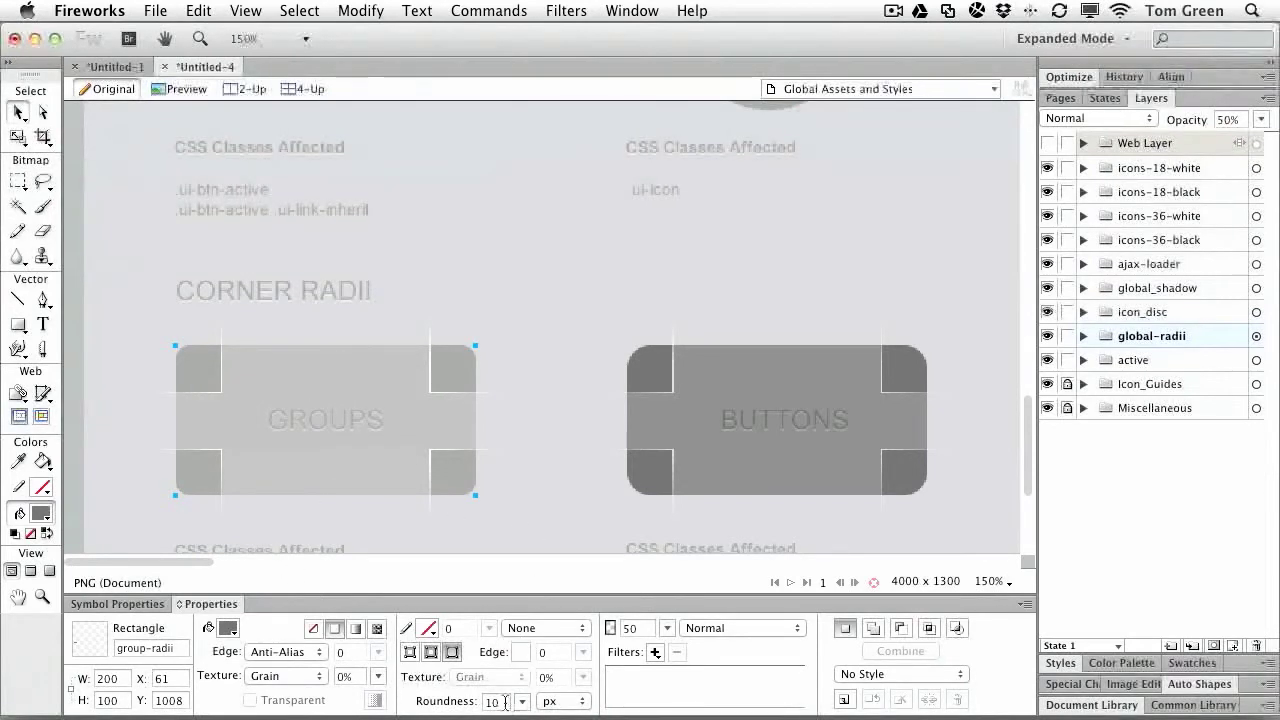
{"action": "left_click", "coordinate": [760, 458]}
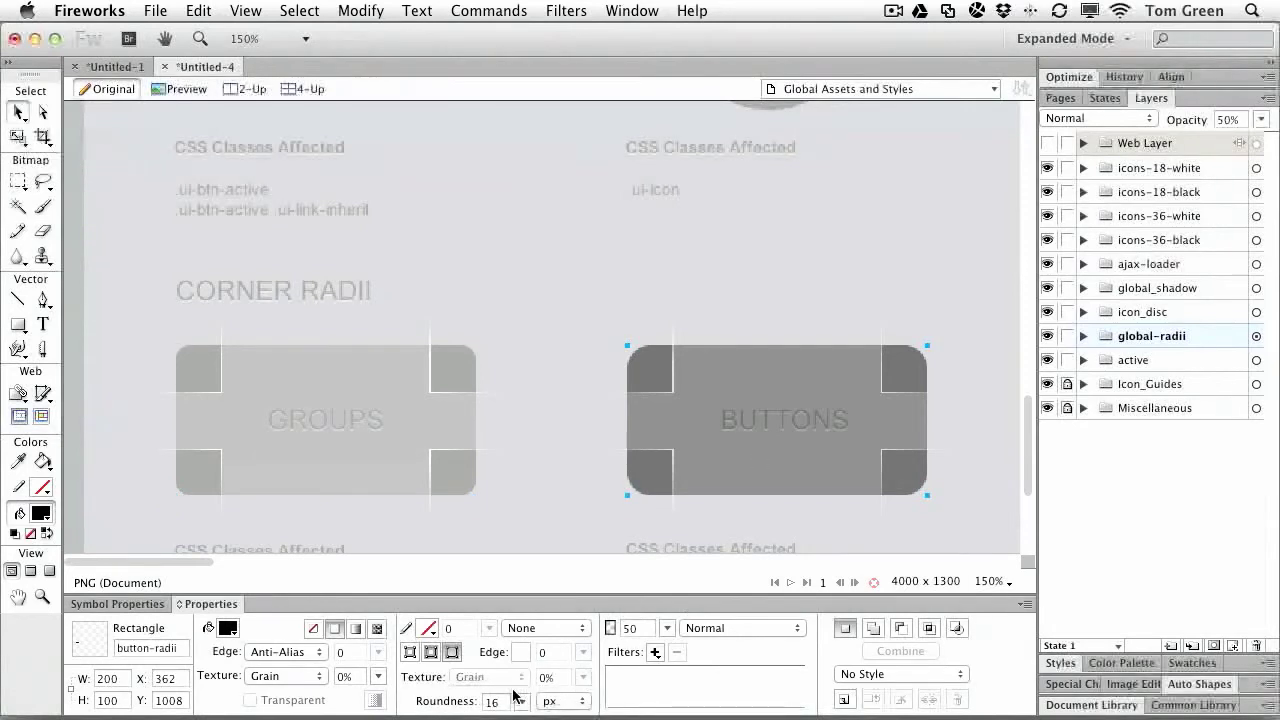
{"action": "left_click", "coordinate": [387, 472], "text": "shift"}
Scroll to the Standard Resolution Icons and zoom in on the white info, home and search icons
{"action": "scroll", "coordinate": [483, 210], "scroll_direction": "up", "scroll_amount": 8}
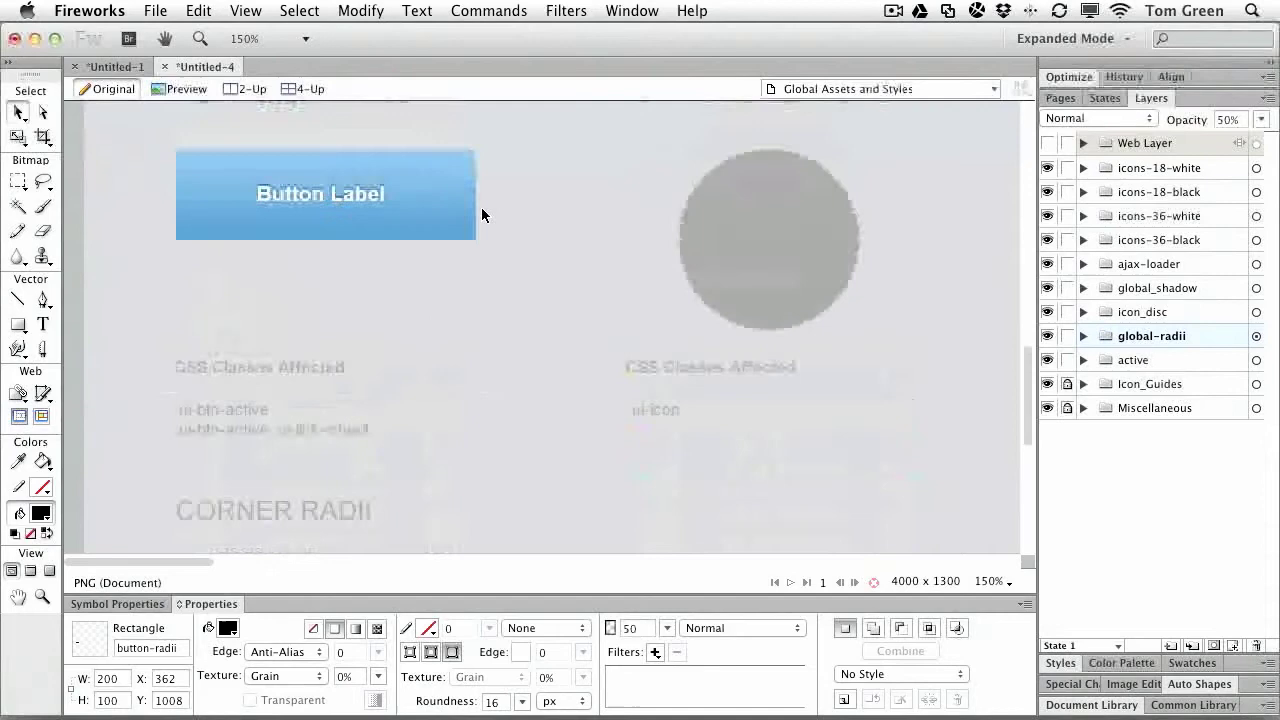
{"action": "scroll", "coordinate": [481, 208], "scroll_direction": "up", "scroll_amount": 8}
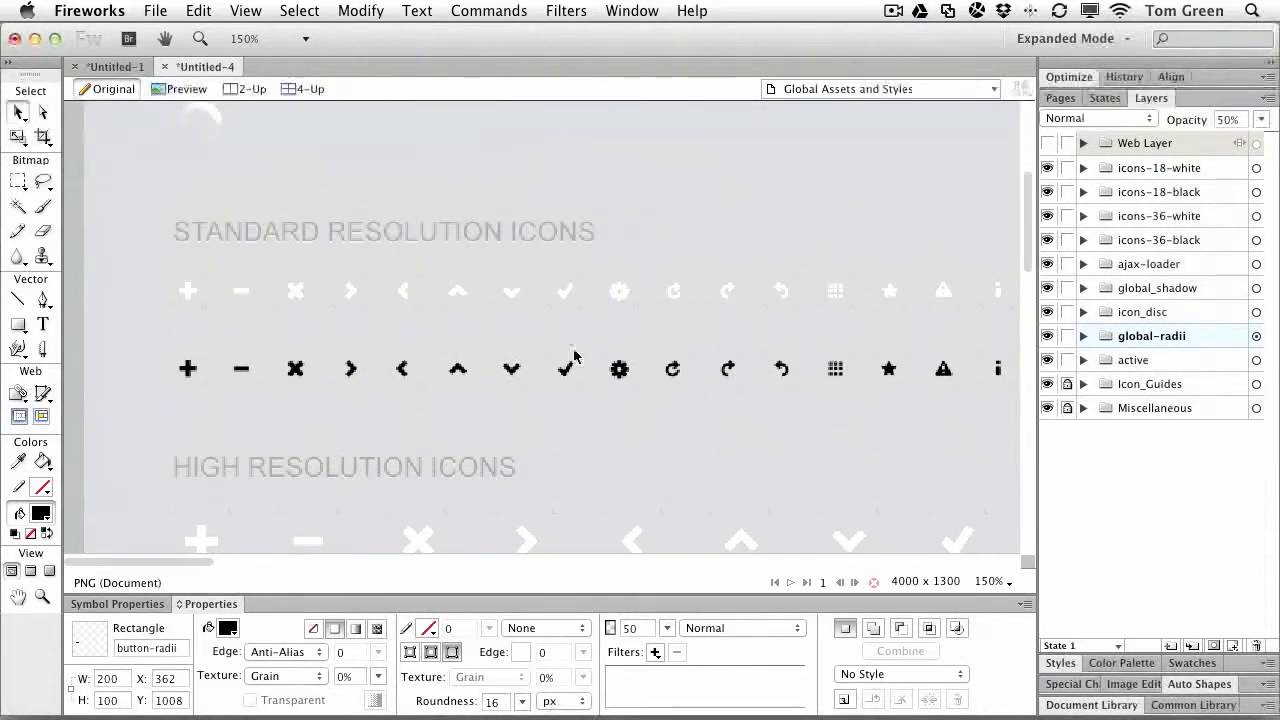
{"action": "left_click_drag", "start_coordinate": [158, 568], "coordinate": [218, 568]}
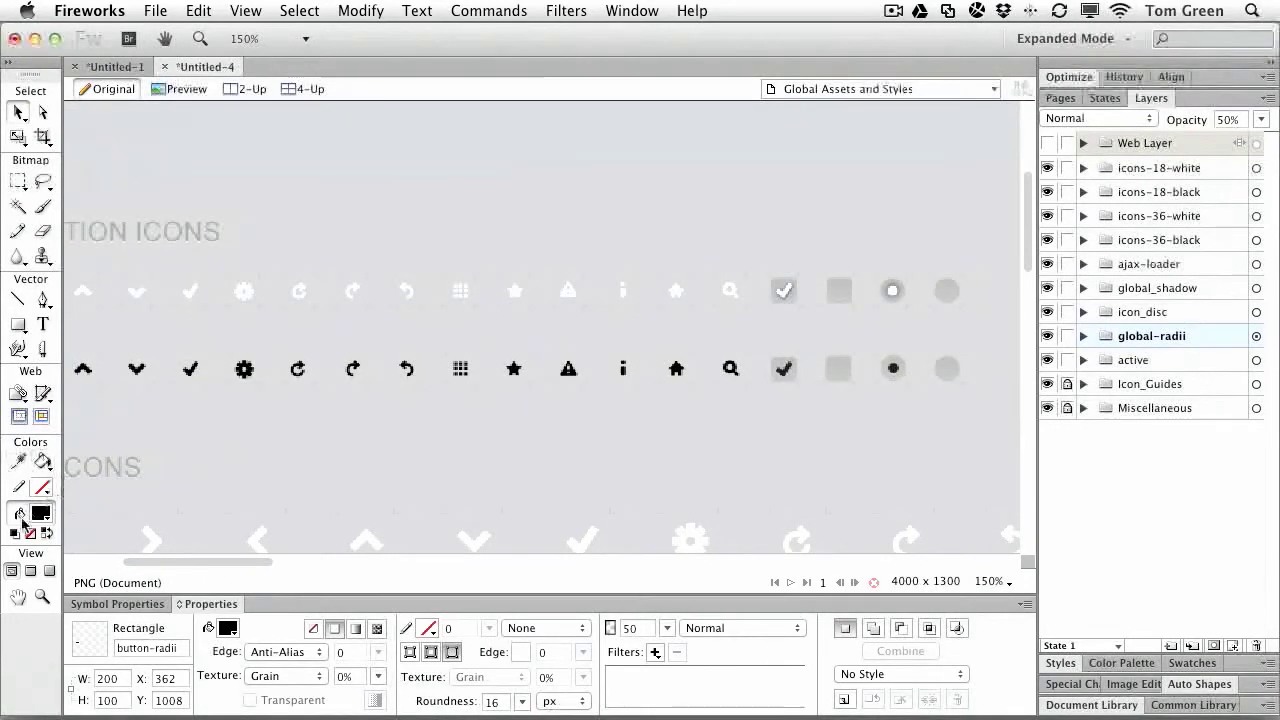
{"action": "left_click", "coordinate": [42, 596]}
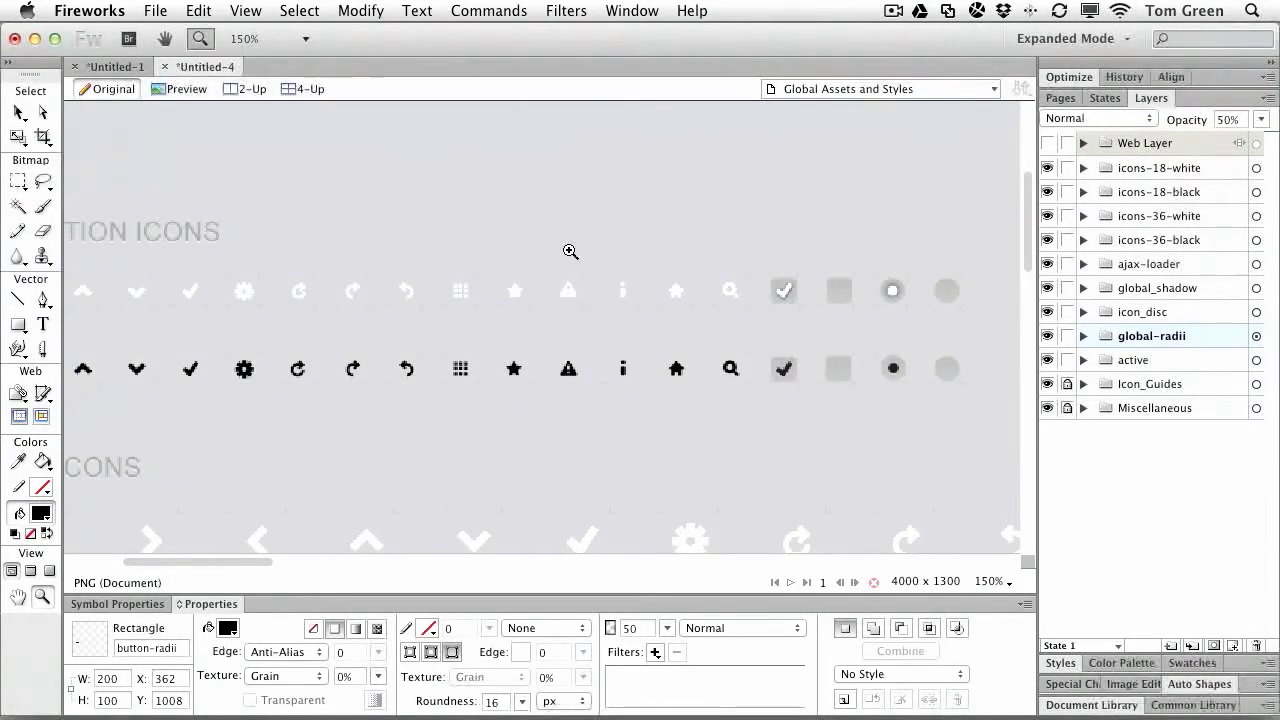
{"action": "left_click_drag", "start_coordinate": [594, 245], "coordinate": [751, 321]}
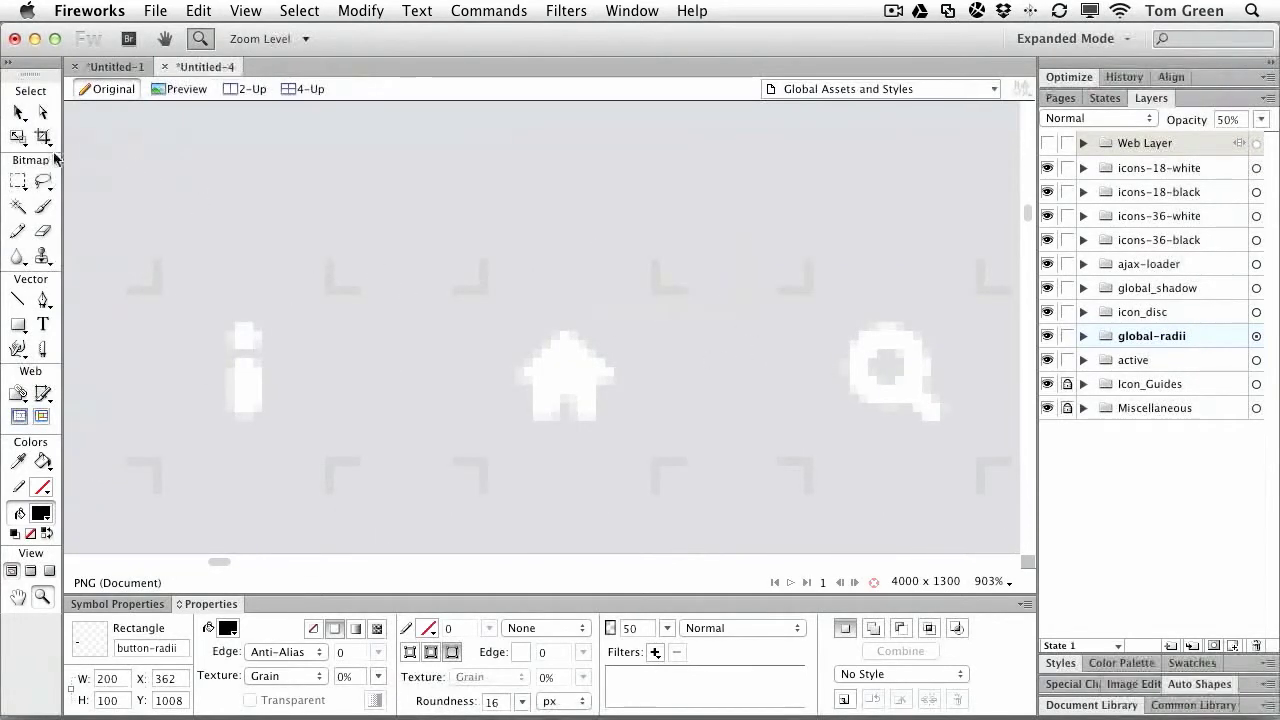
{"action": "left_click", "coordinate": [45, 115]}
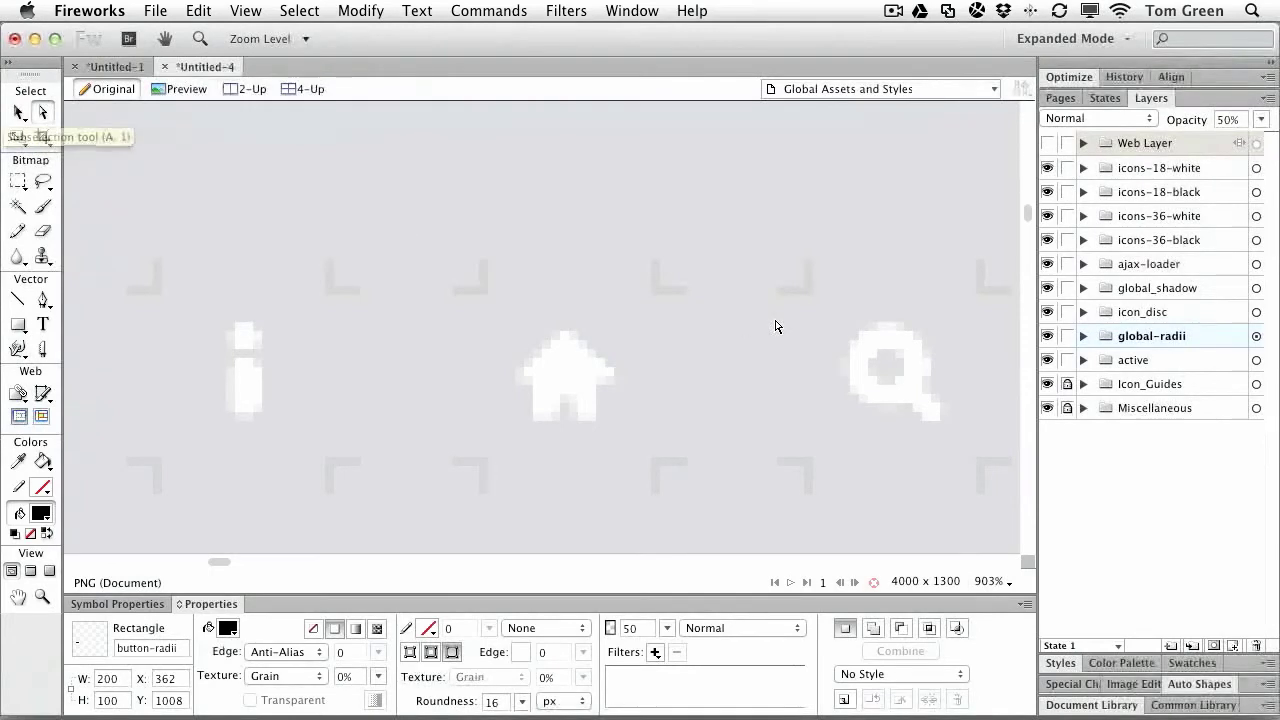
Make the search icon's handle fill and ring outline dark green (#004000)
{"action": "left_click", "coordinate": [886, 345]}
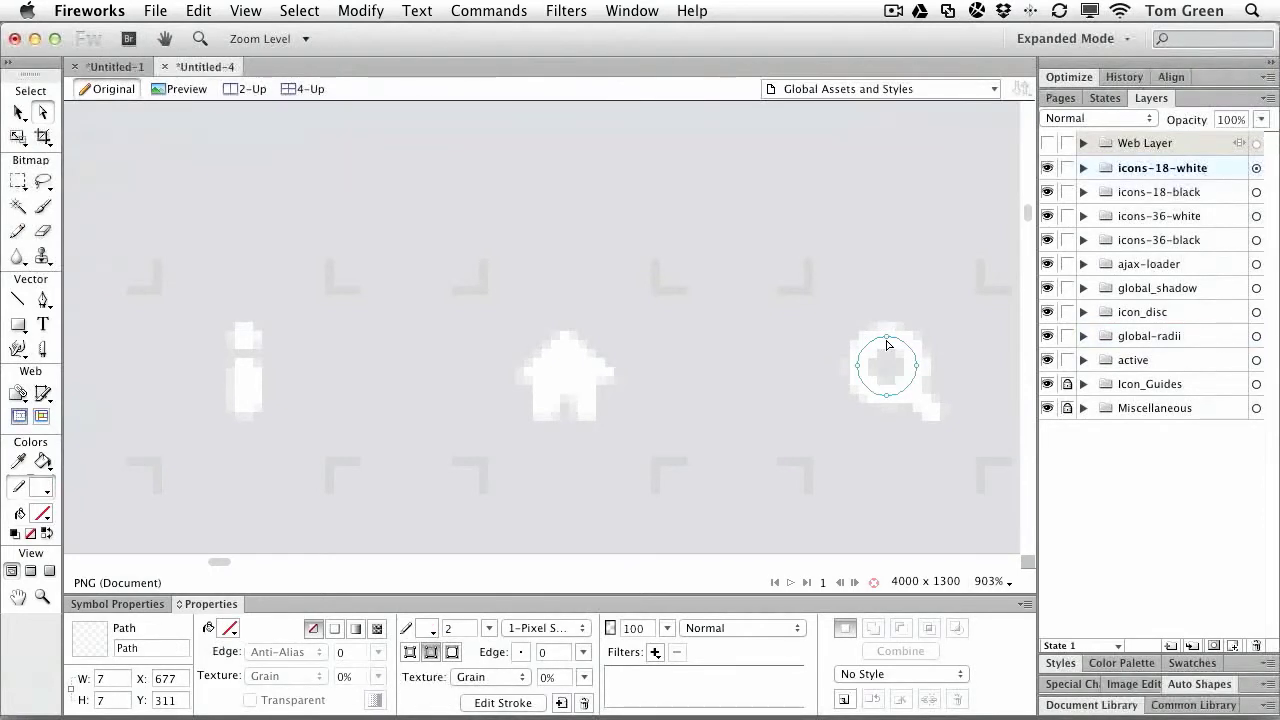
{"action": "left_click", "coordinate": [922, 413]}
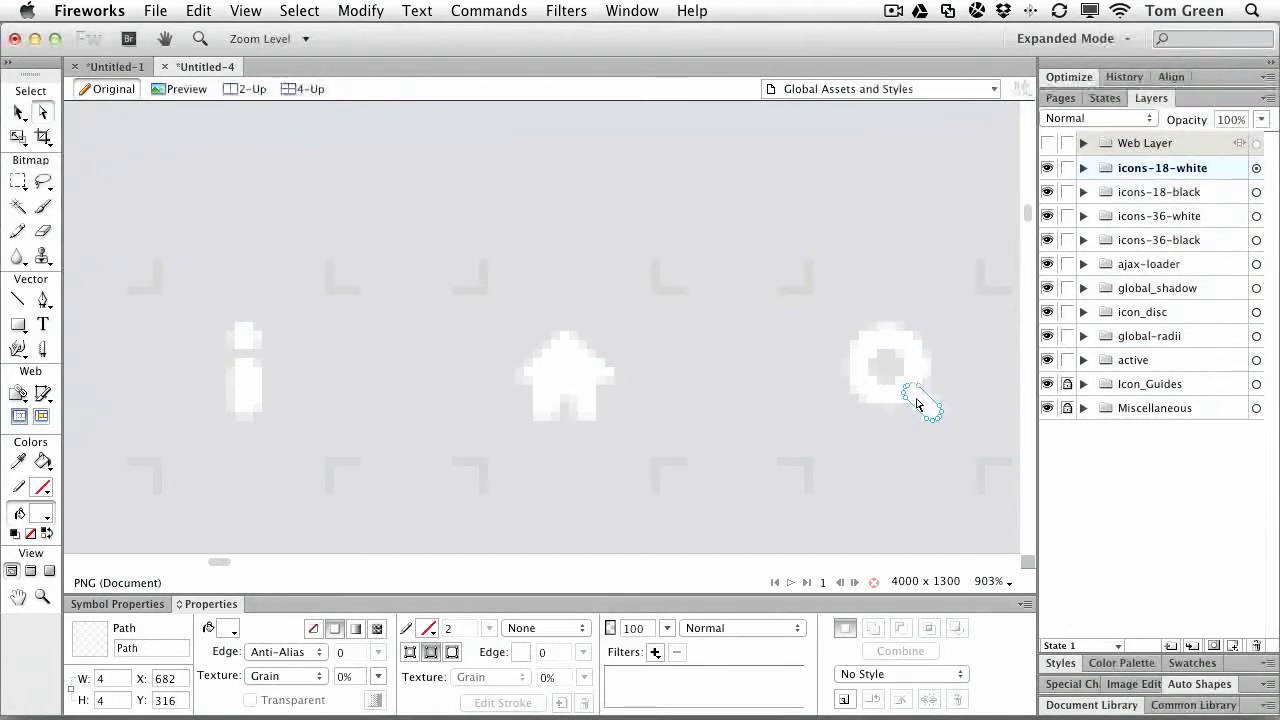
{"action": "left_click", "coordinate": [231, 633]}
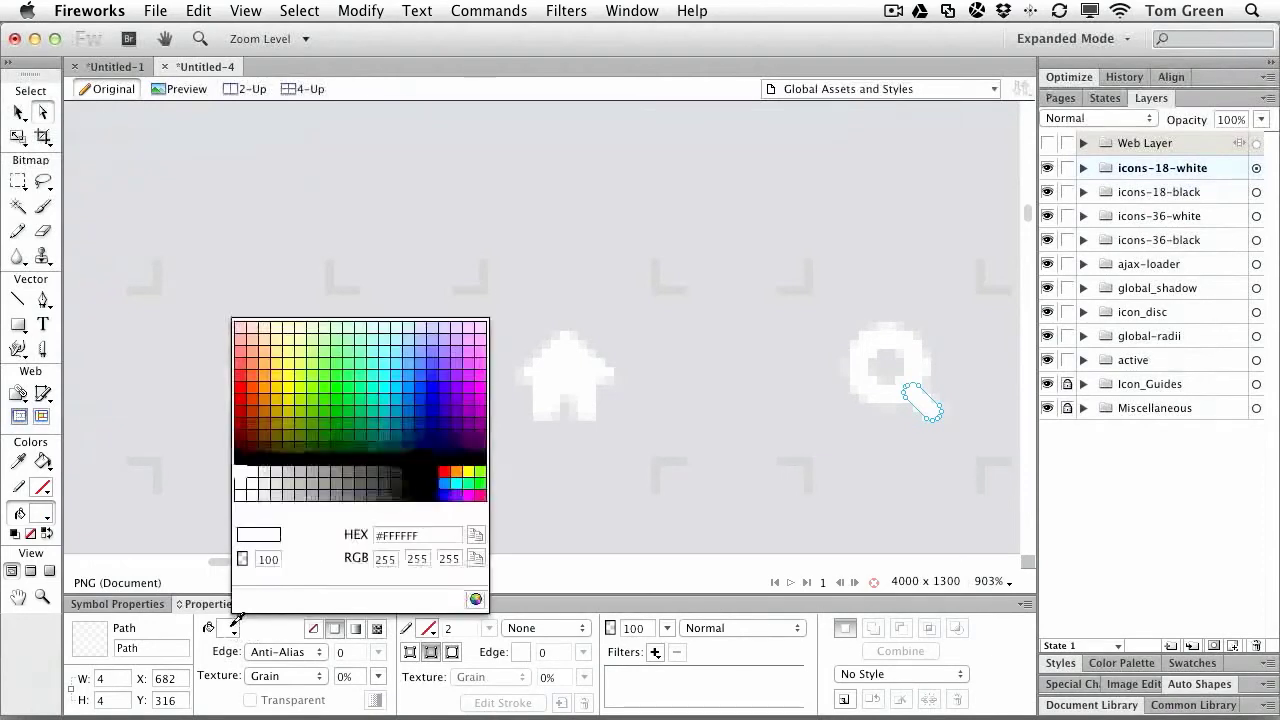
{"action": "left_click", "coordinate": [348, 443]}
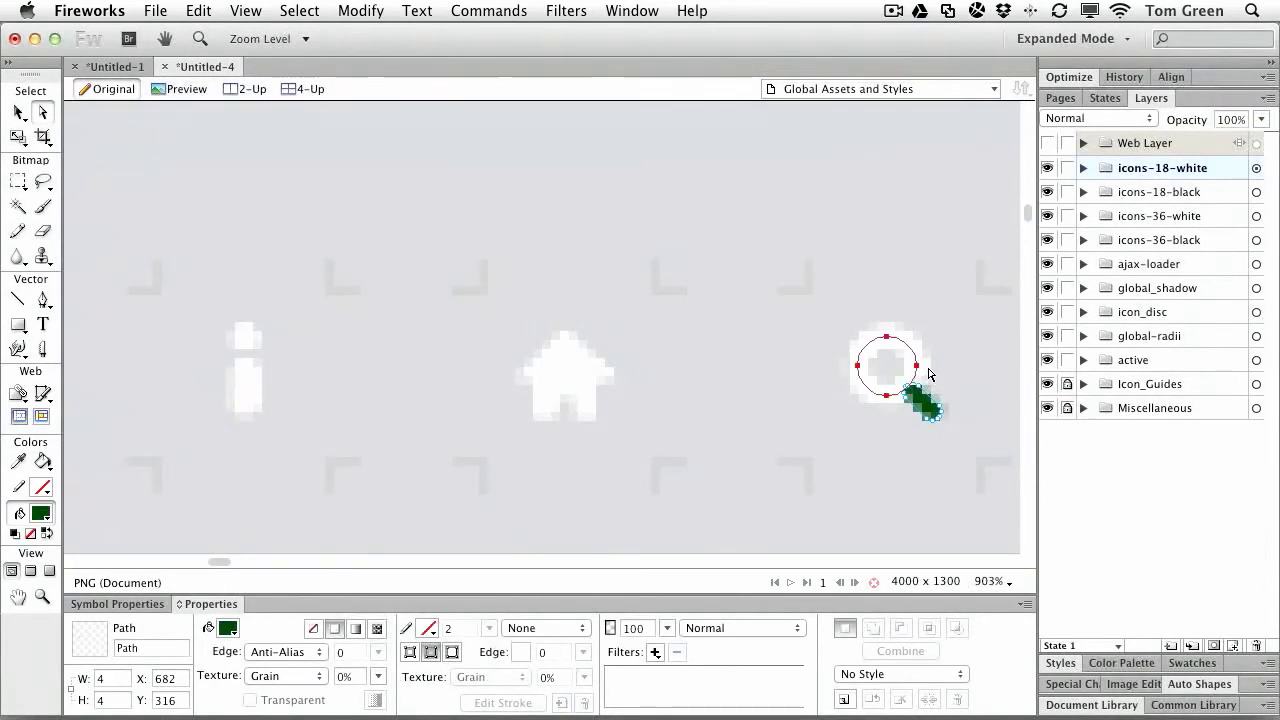
{"action": "left_click", "coordinate": [921, 367]}
{"action": "left_click", "coordinate": [428, 628]}
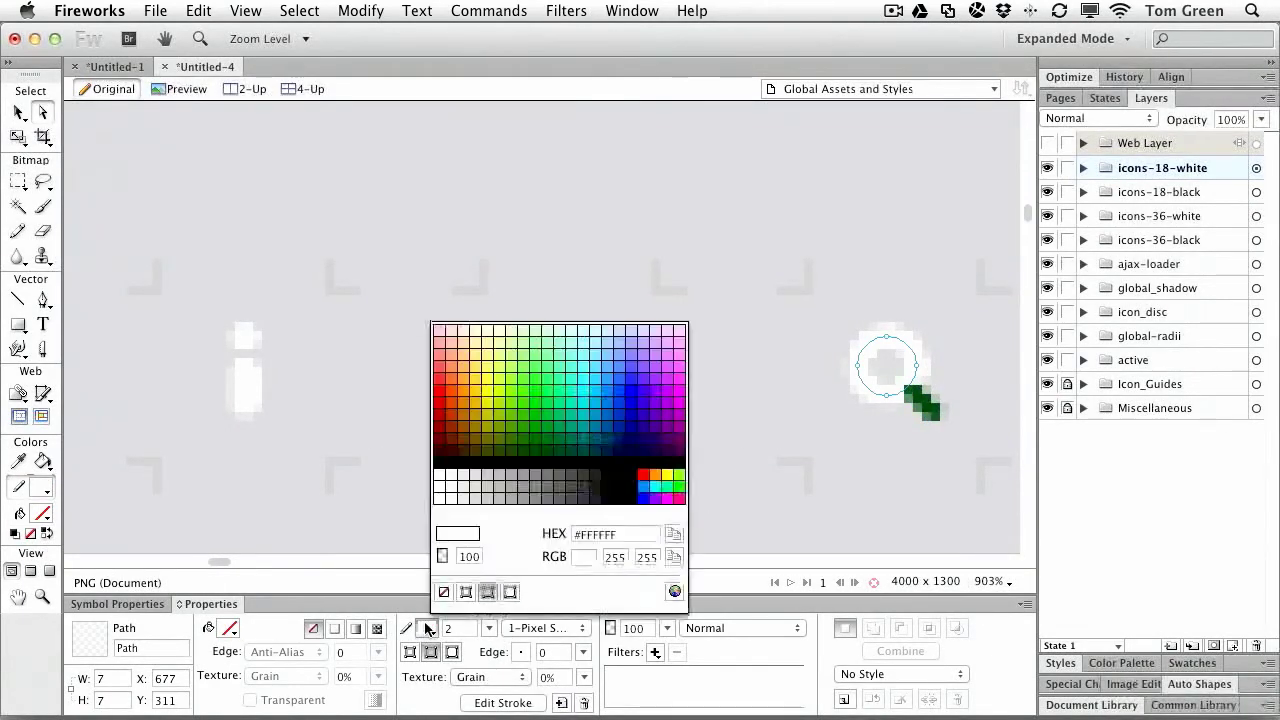
{"action": "left_click", "coordinate": [537, 450]}
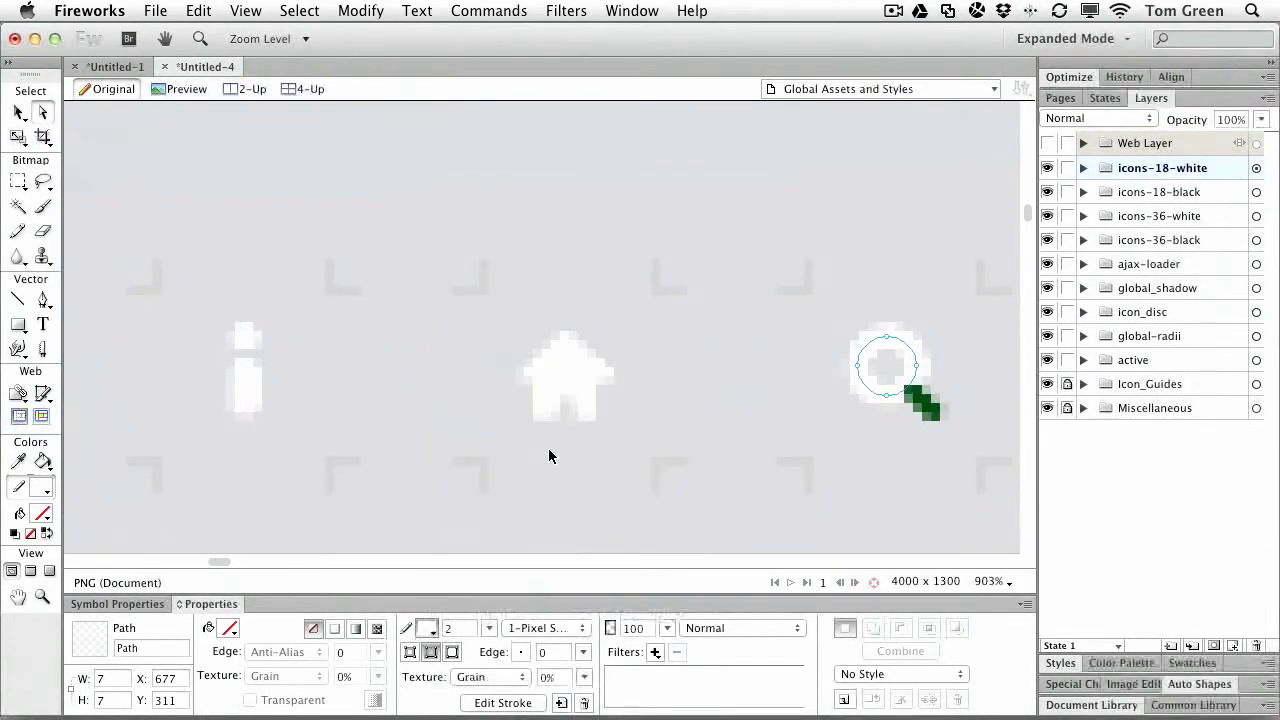
{"action": "left_click", "coordinate": [602, 427]}
Fill the house icon and the info icon's dot and stem dark green (#004000)
{"action": "left_click", "coordinate": [566, 380]}
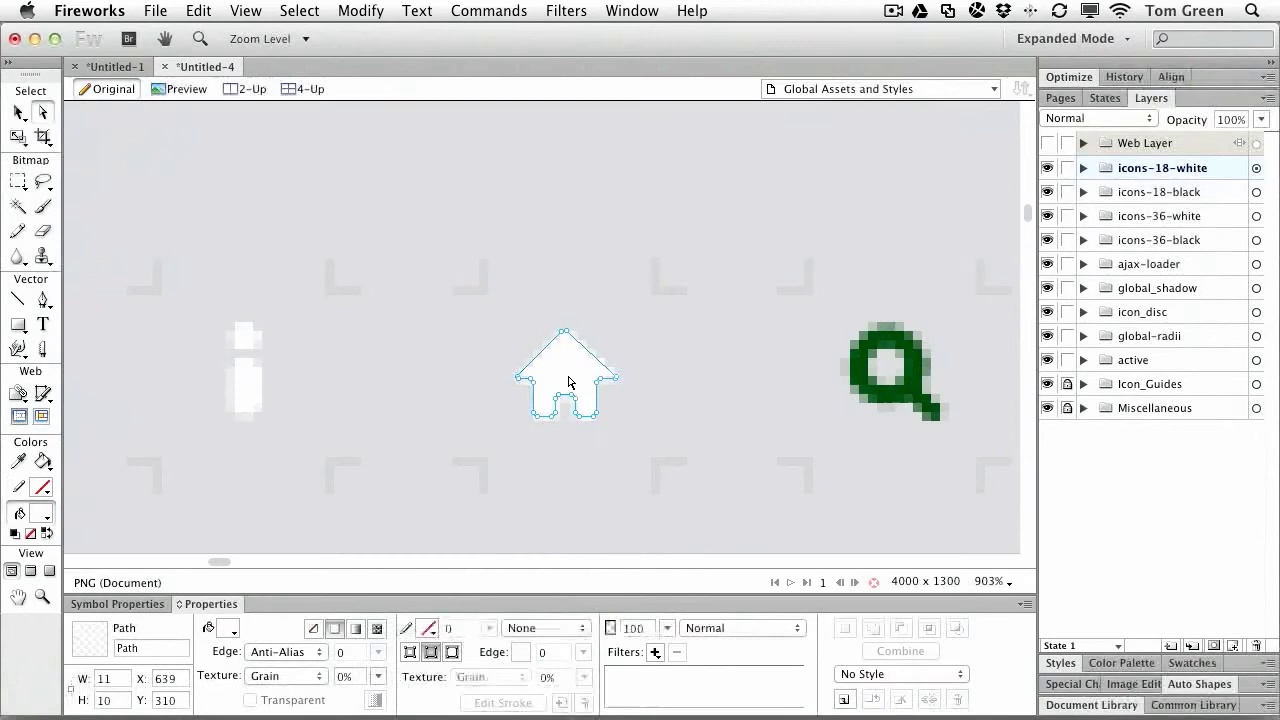
{"action": "left_click", "coordinate": [230, 630]}
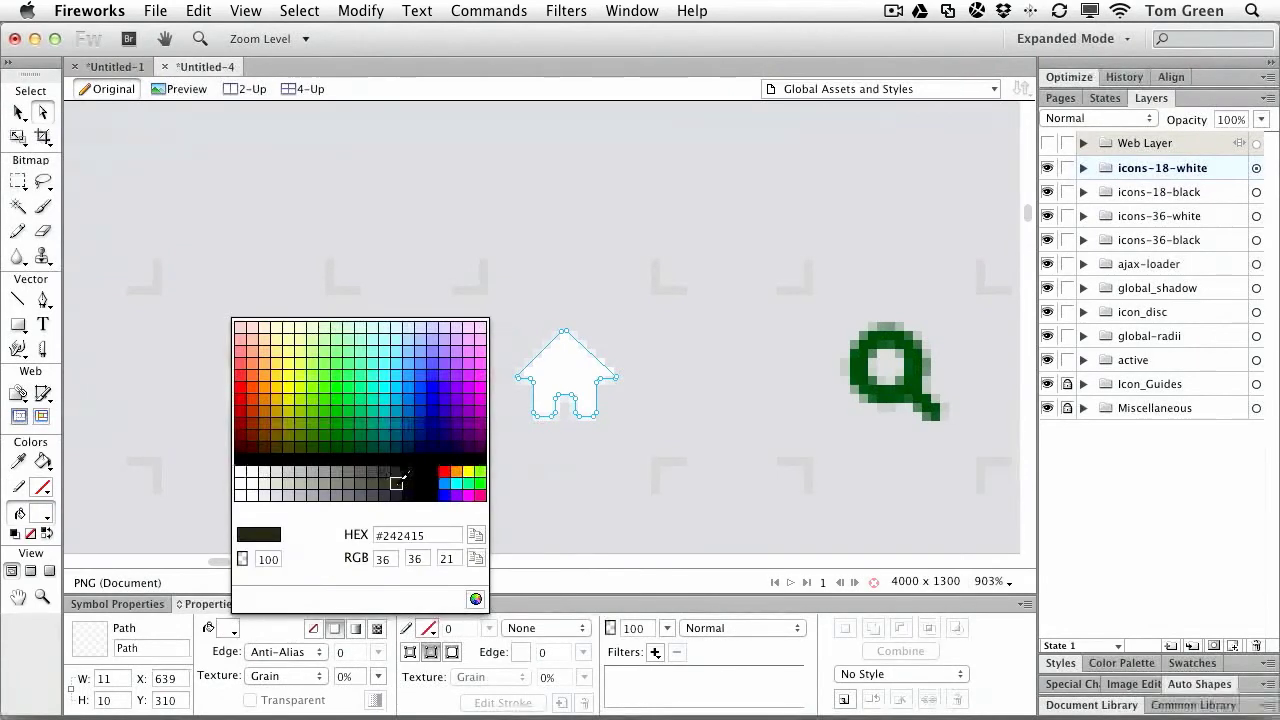
{"action": "left_click", "coordinate": [360, 445]}
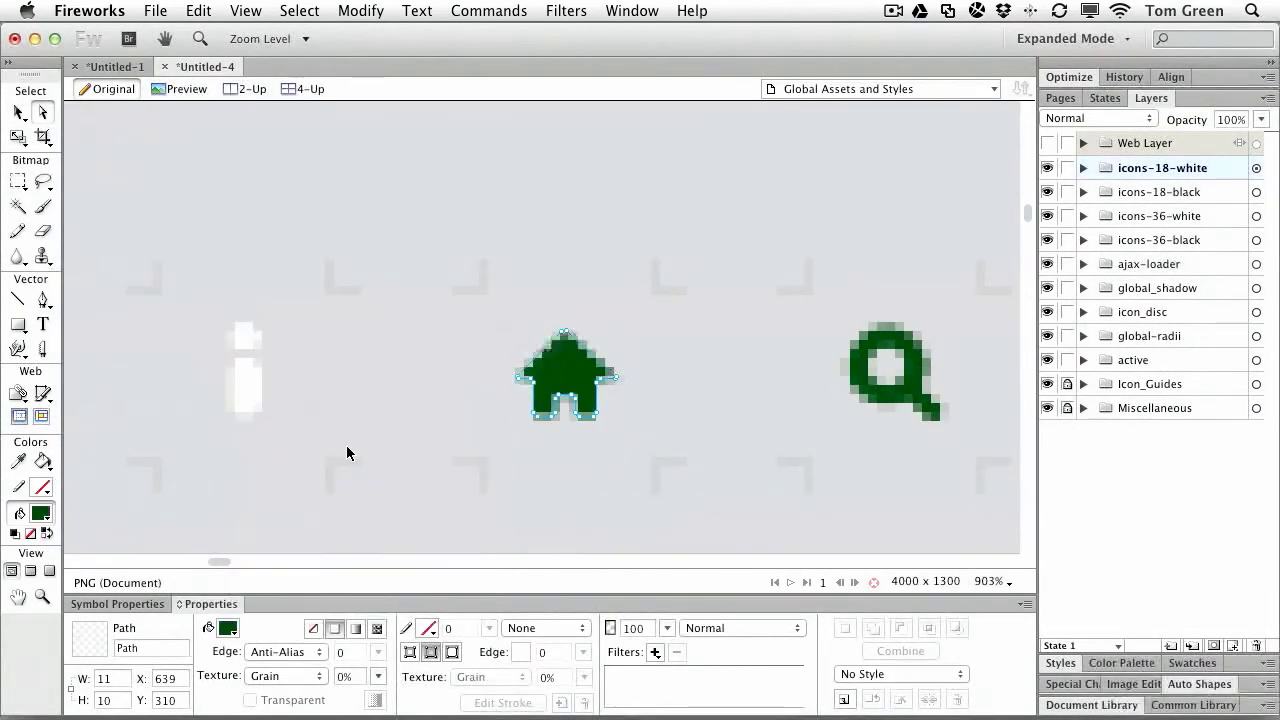
{"action": "left_click", "coordinate": [248, 344]}
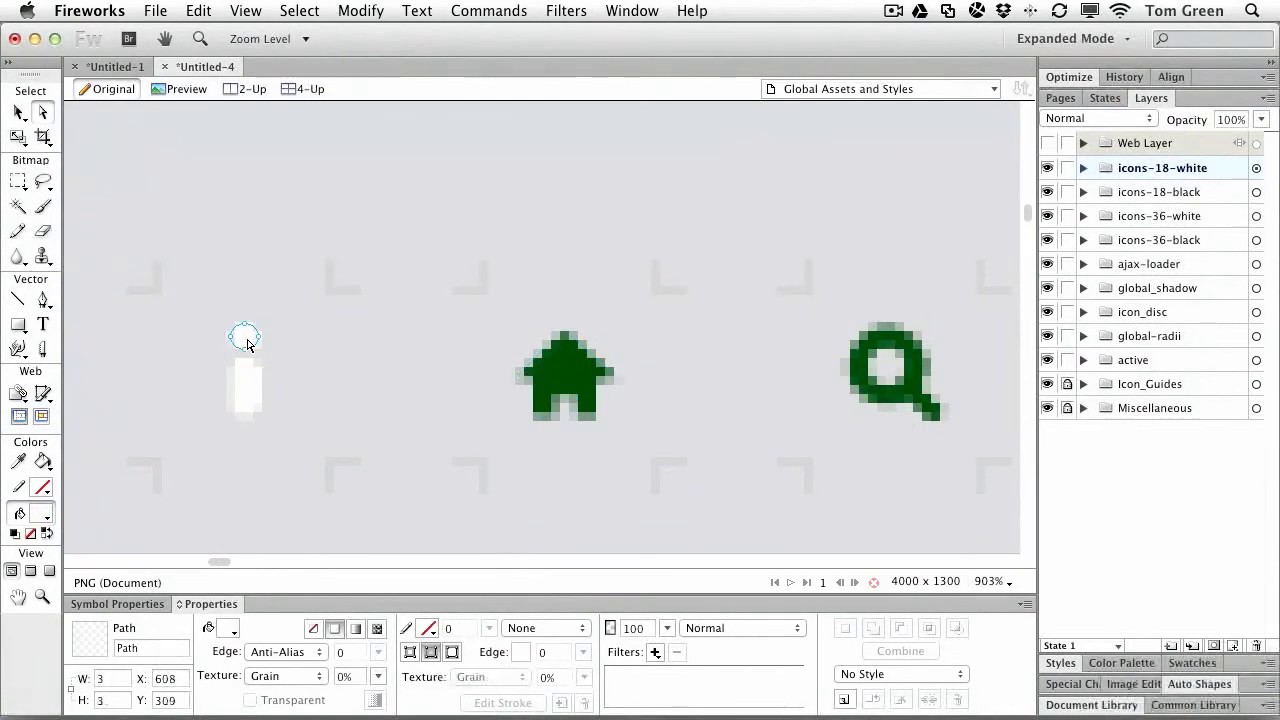
{"action": "left_click", "coordinate": [242, 388], "text": "shift"}
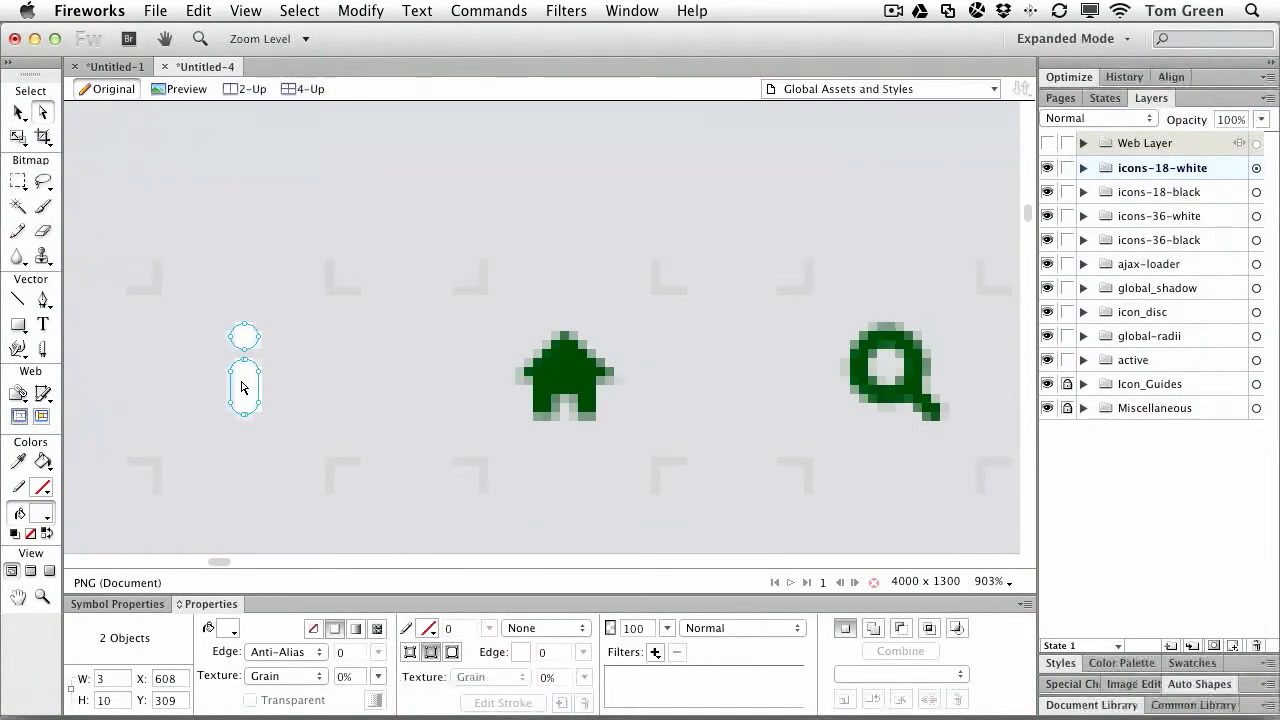
{"action": "left_click", "coordinate": [231, 629]}
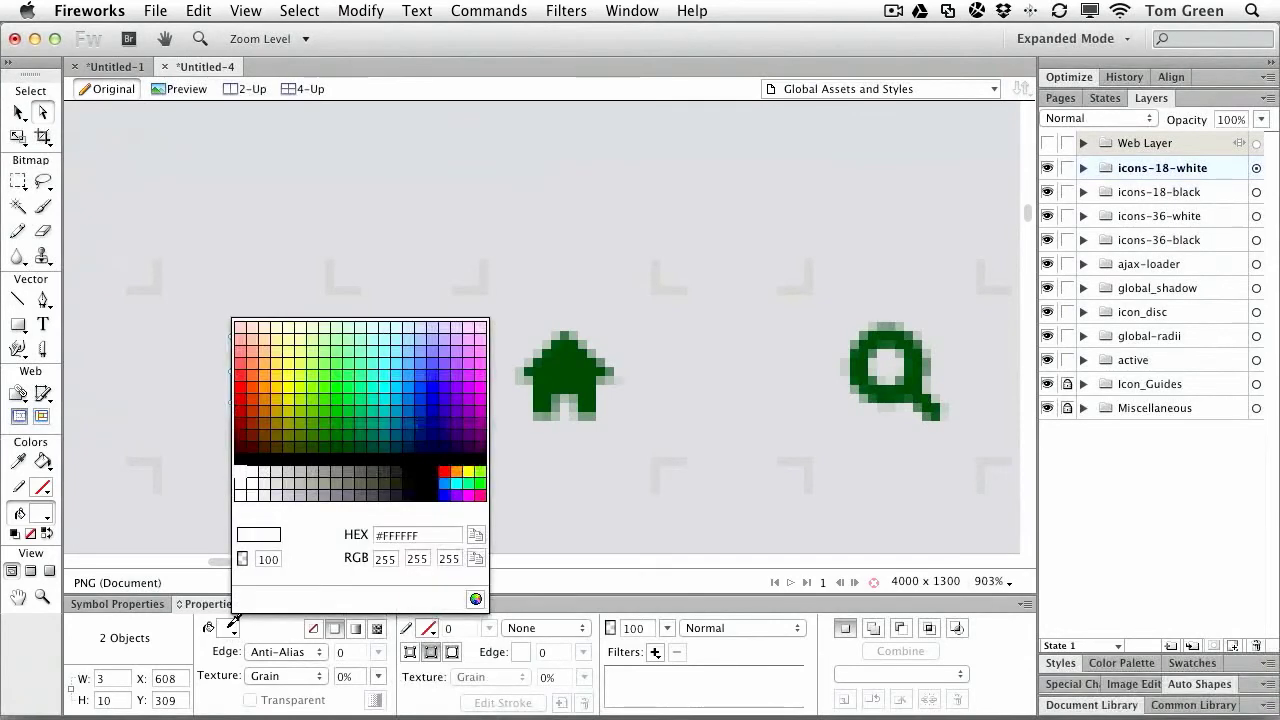
{"action": "left_click", "coordinate": [336, 446]}
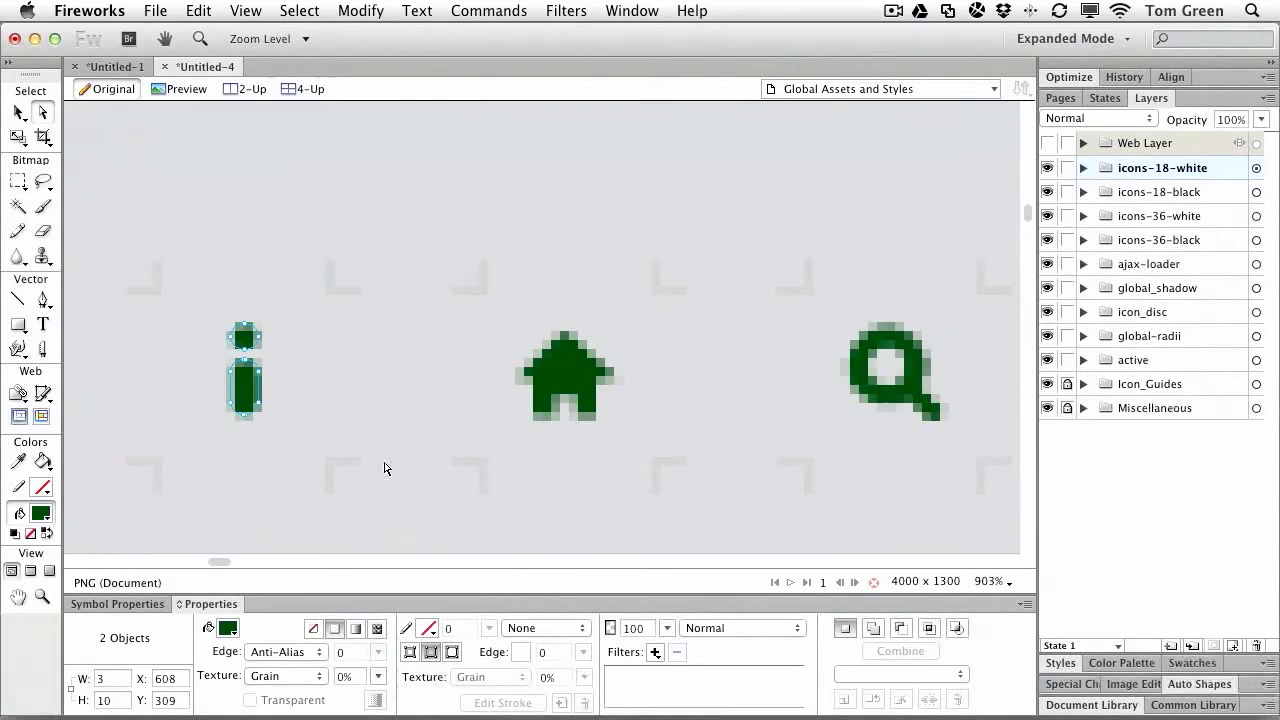
{"action": "left_click", "coordinate": [400, 429]}
Reset the view to 100% and zoom in on the white home icon in the icons-36-white set
{"action": "scroll", "coordinate": [407, 428], "scroll_direction": "down", "scroll_amount": 3}
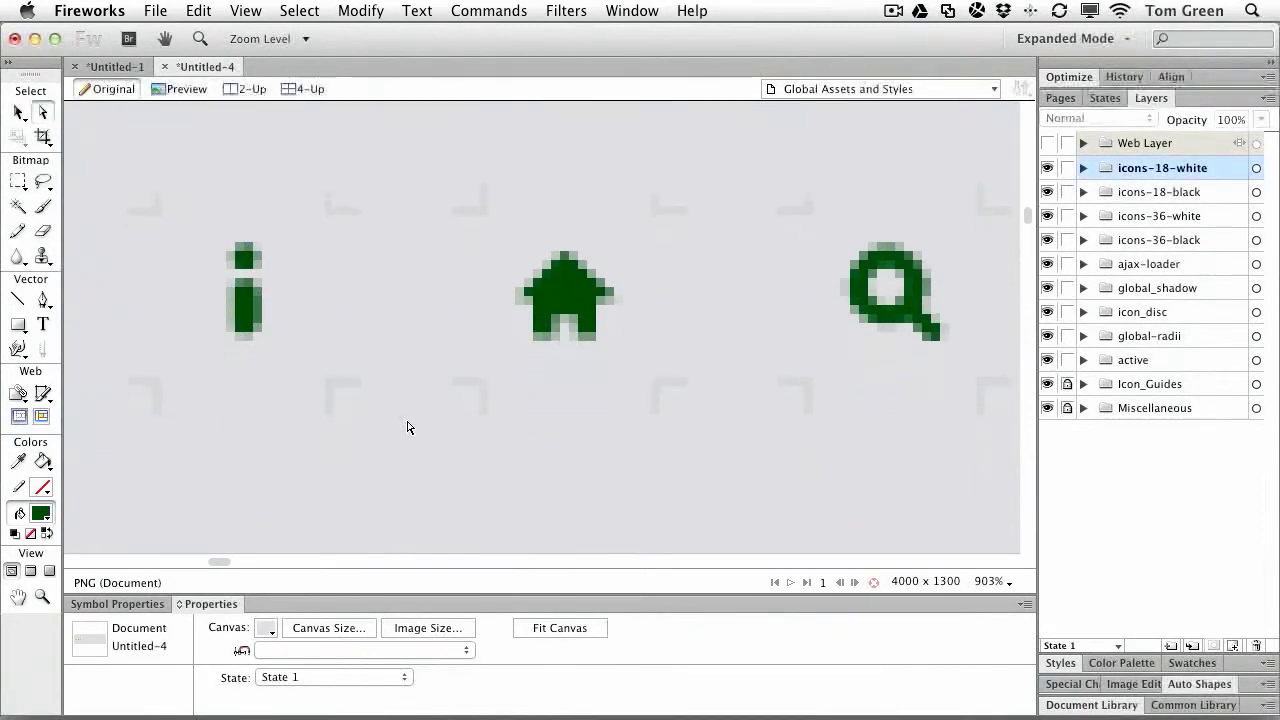
{"action": "scroll", "coordinate": [407, 428], "scroll_direction": "up", "scroll_amount": 5}
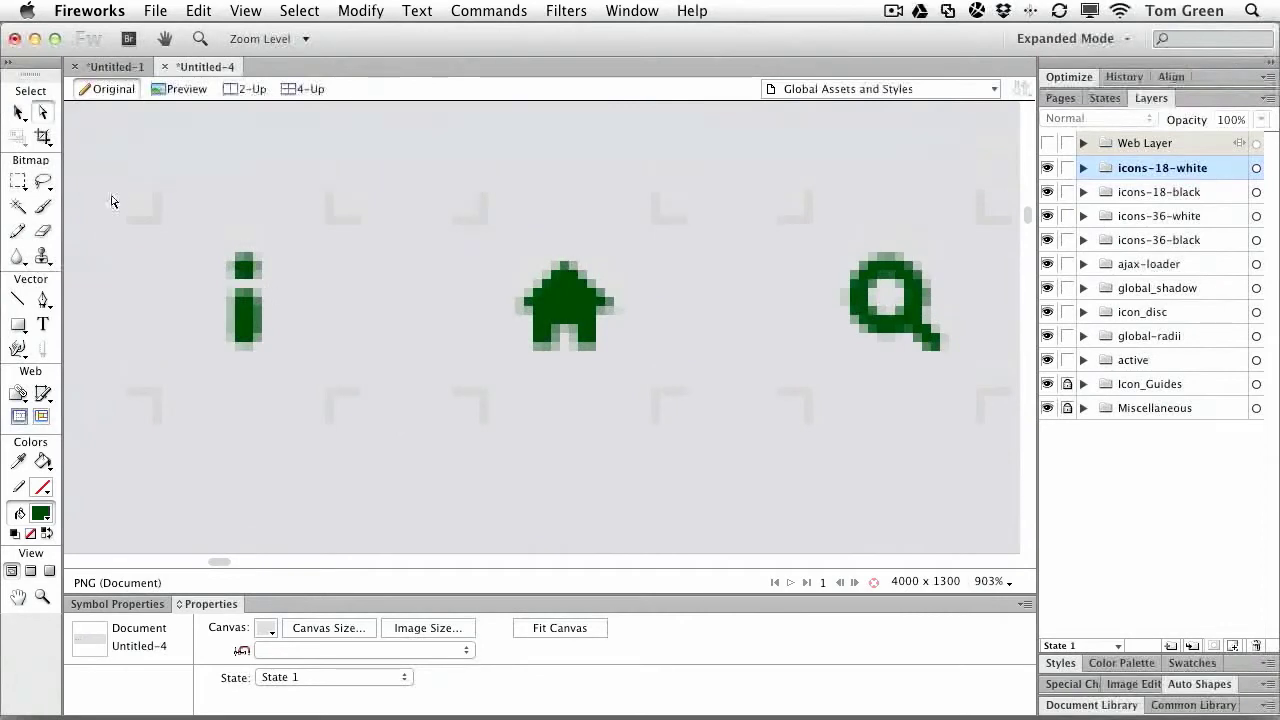
{"action": "left_click", "coordinate": [43, 596]}
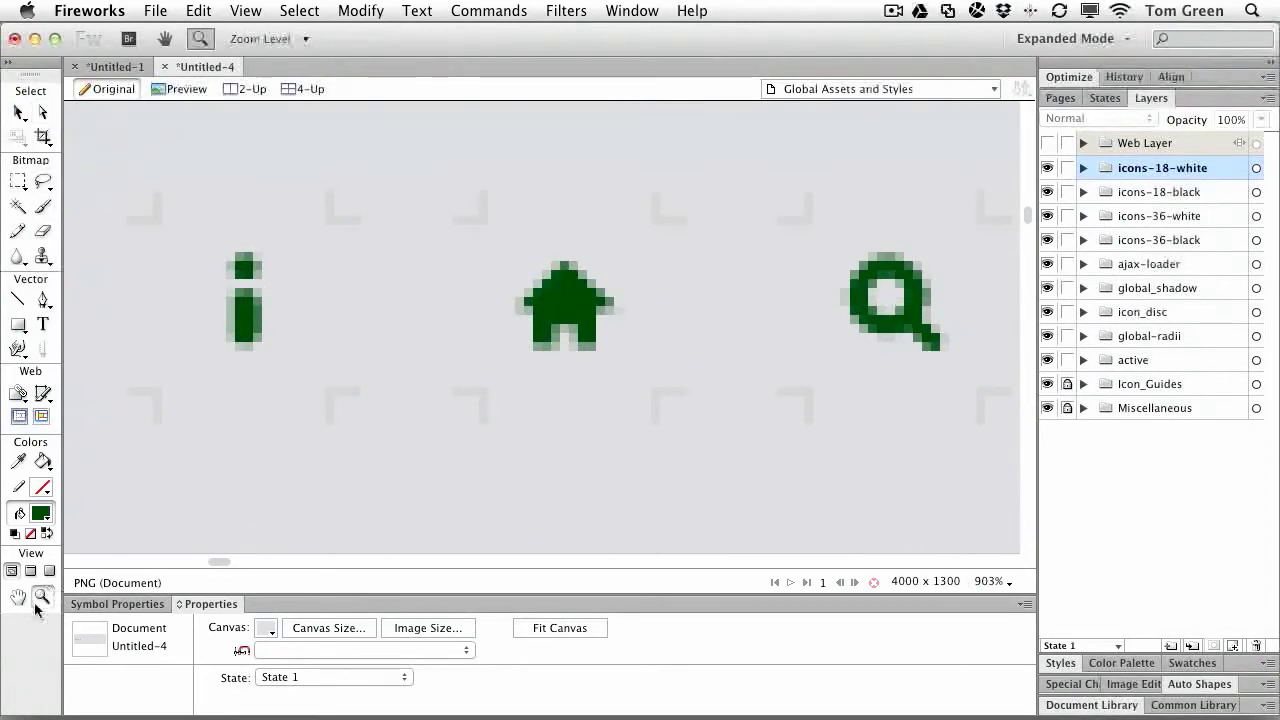
{"action": "double_click", "coordinate": [47, 600]}
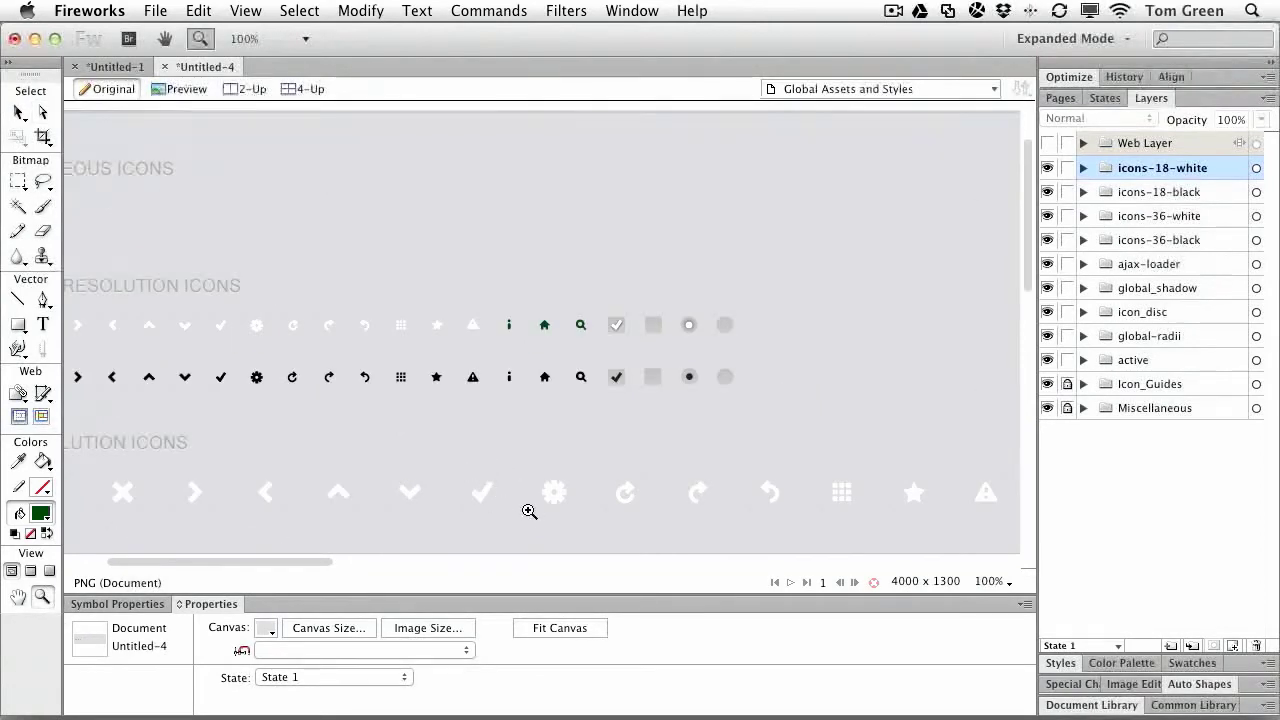
{"action": "scroll", "coordinate": [529, 511], "scroll_direction": "down", "scroll_amount": 3}
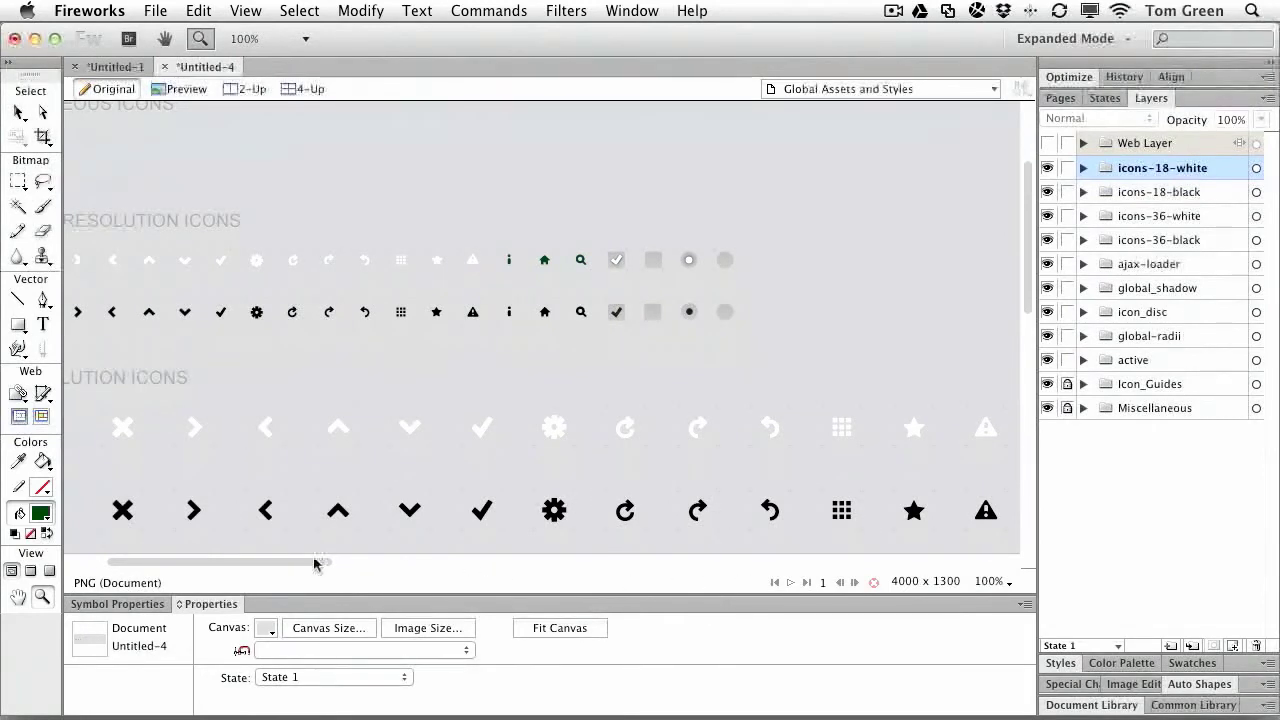
{"action": "left_click_drag", "start_coordinate": [310, 562], "coordinate": [427, 562]}
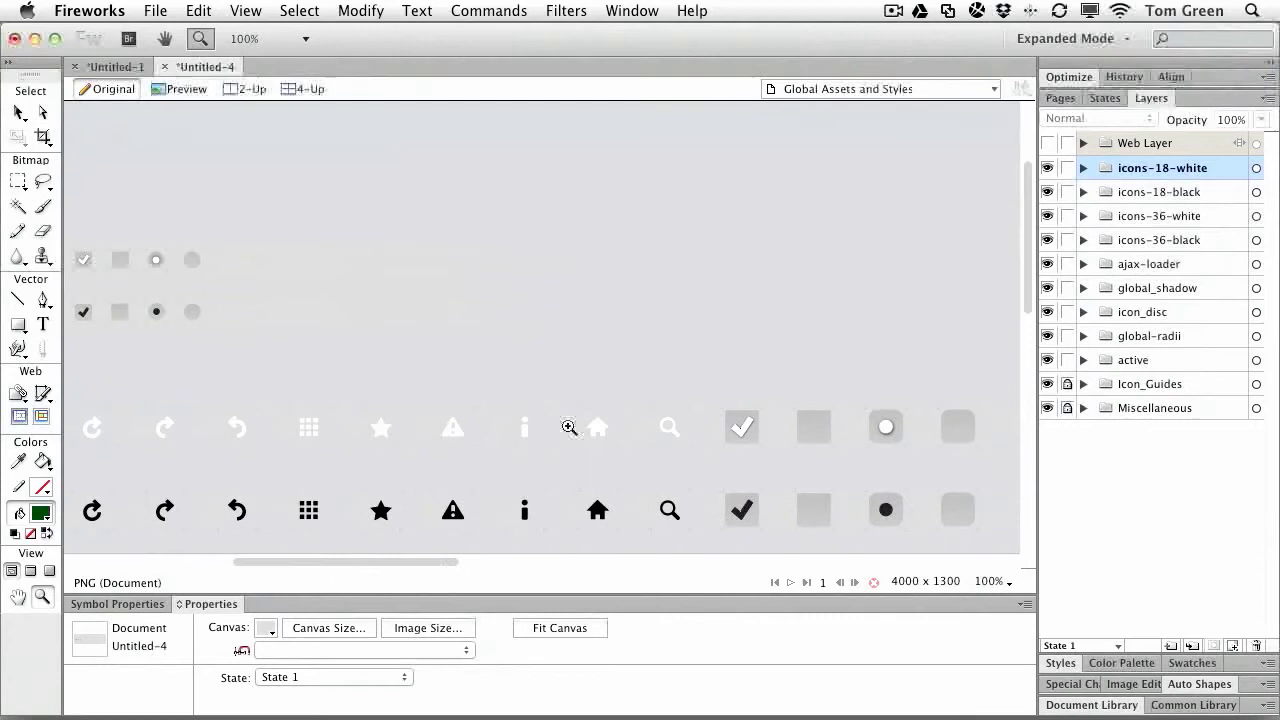
{"action": "left_click_drag", "start_coordinate": [564, 391], "coordinate": [629, 463]}
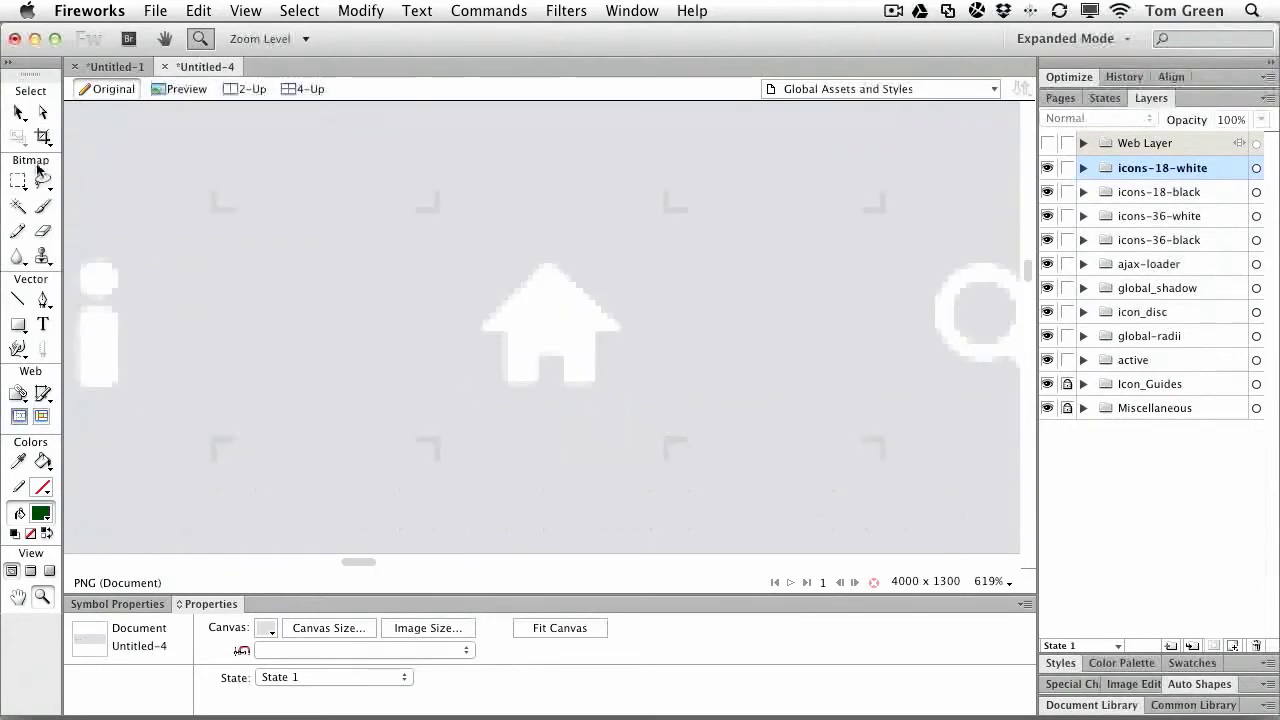
{"action": "left_click", "coordinate": [44, 113]}
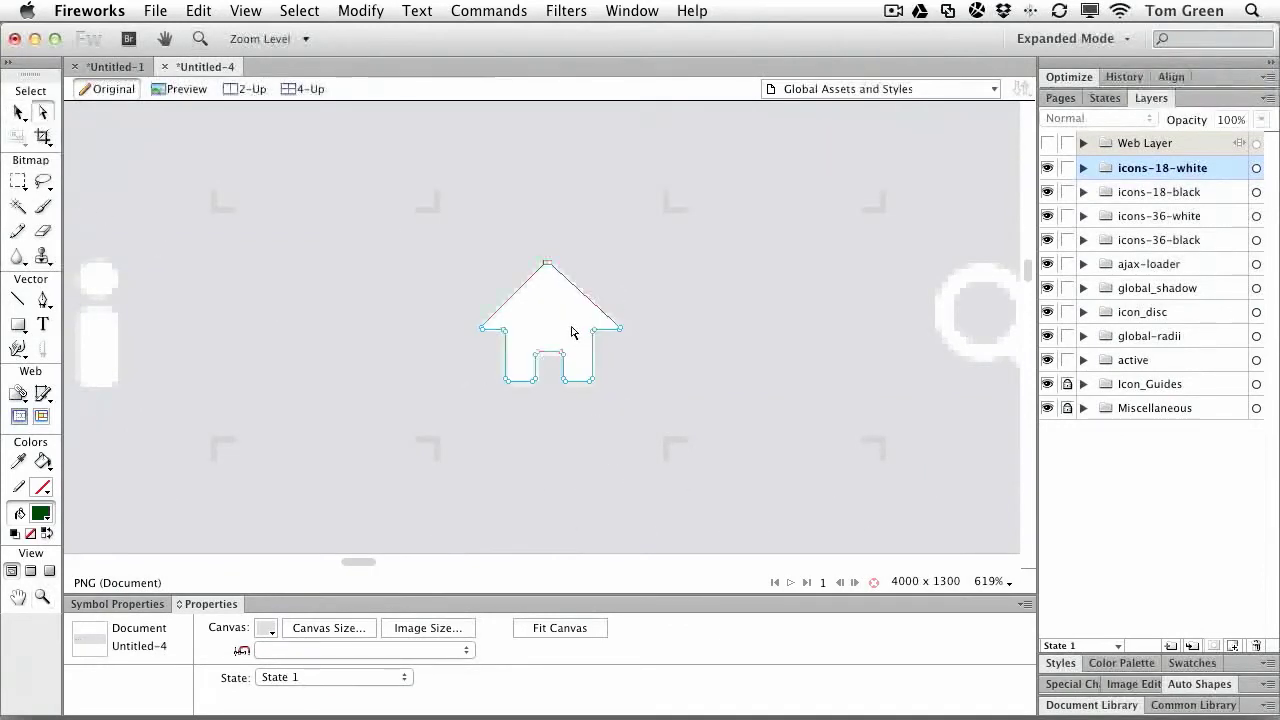
Fill the home icon's path dark green #004010 and return the view to 100%
{"action": "left_click", "coordinate": [574, 334]}
{"action": "left_click", "coordinate": [237, 627]}
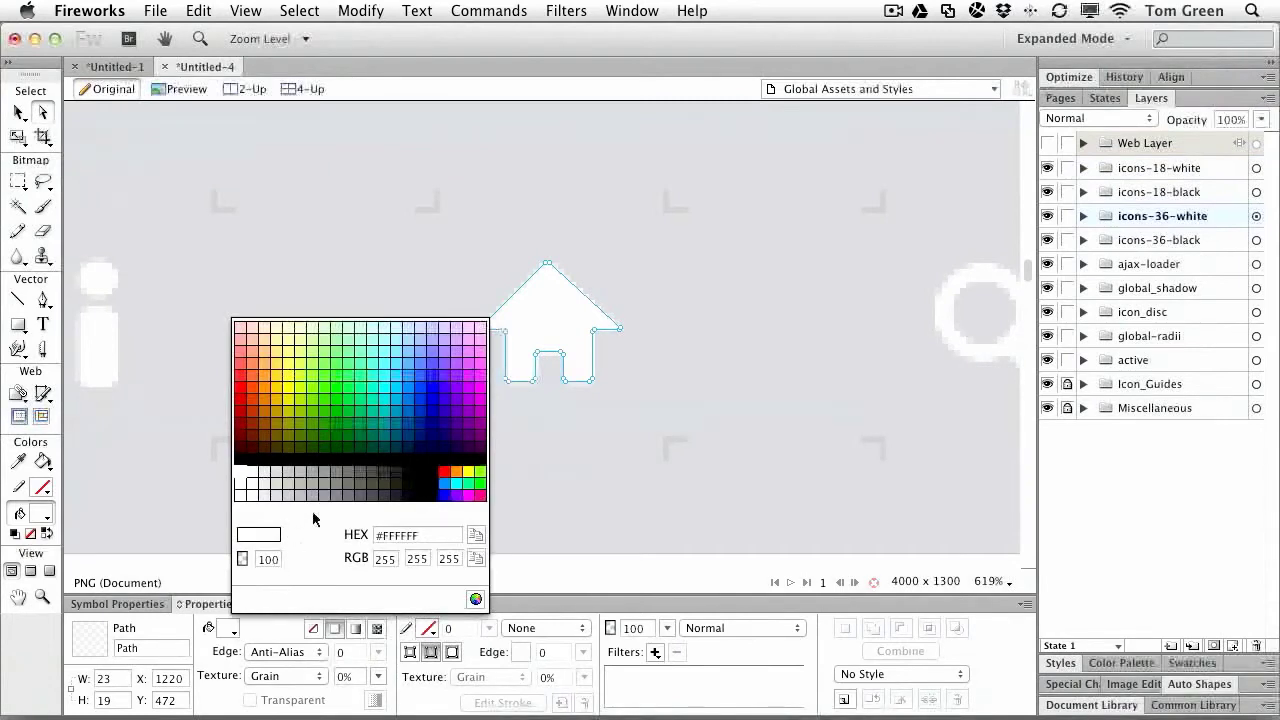
{"action": "left_click", "coordinate": [349, 445]}
{"action": "left_click", "coordinate": [350, 446]}
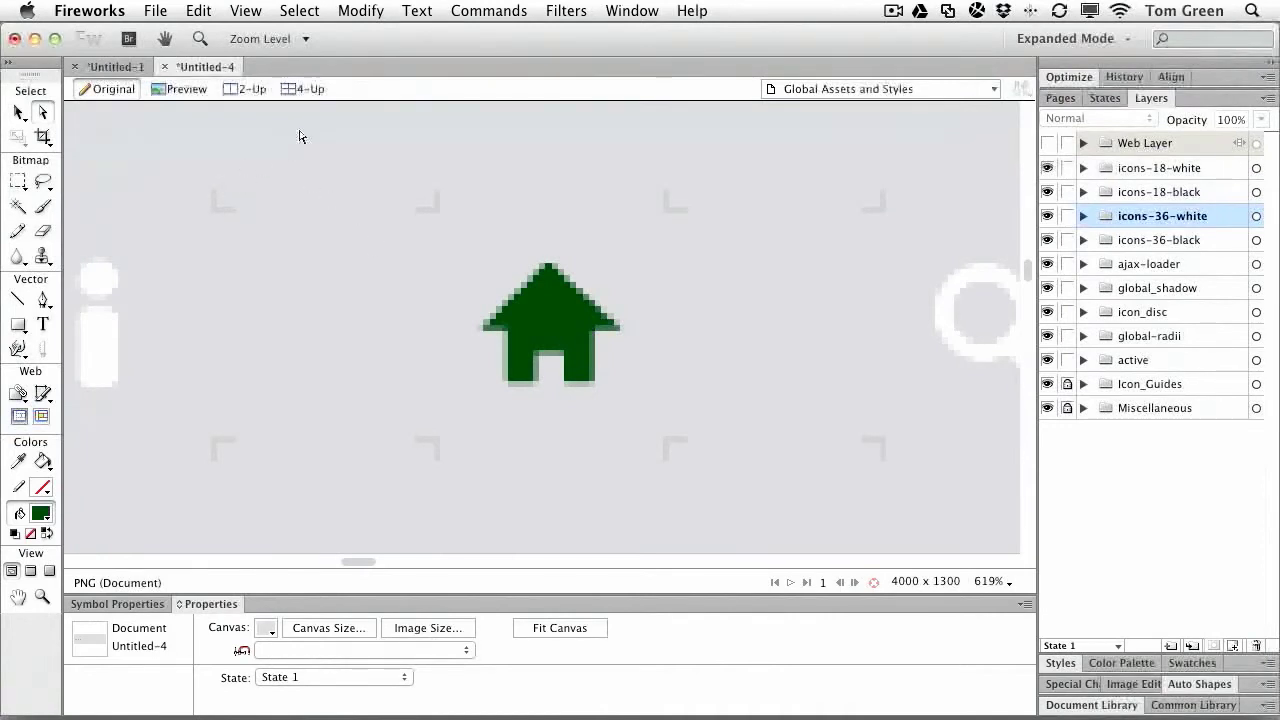
{"action": "double_click", "coordinate": [42, 596]}
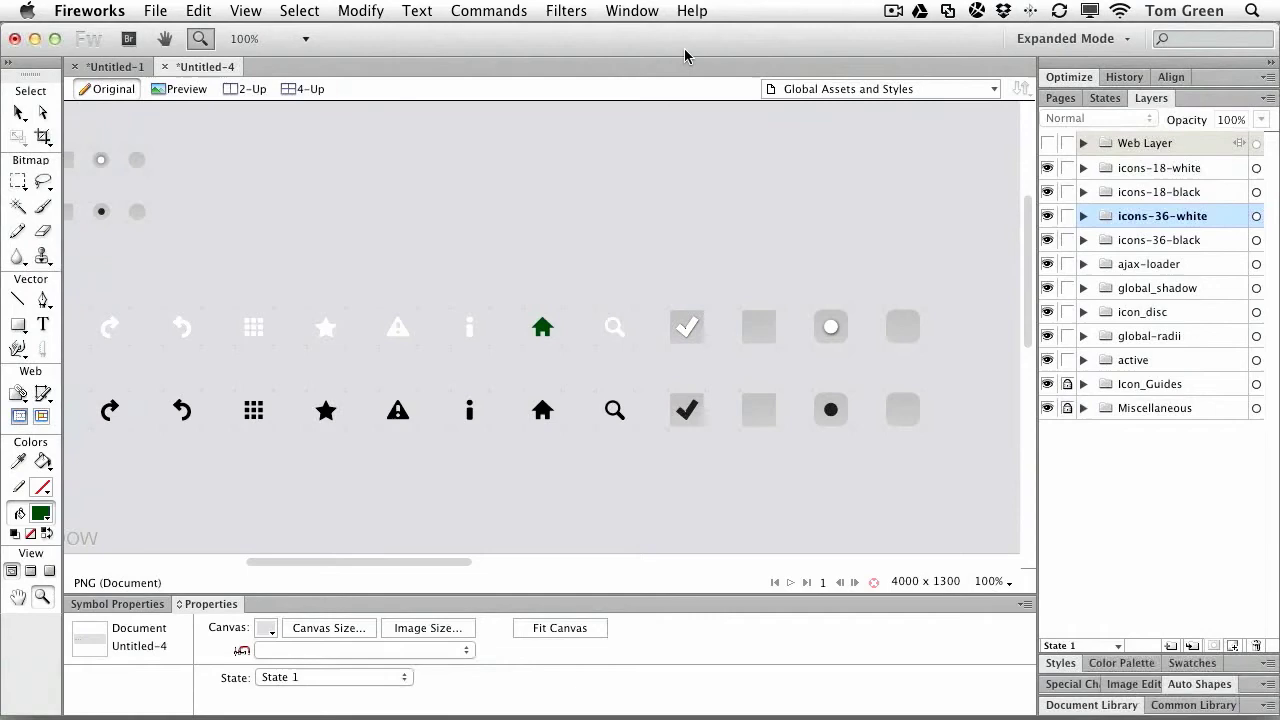
{"action": "left_click", "coordinate": [636, 11]}
{"action": "mouse_move", "coordinate": [640, 160]}
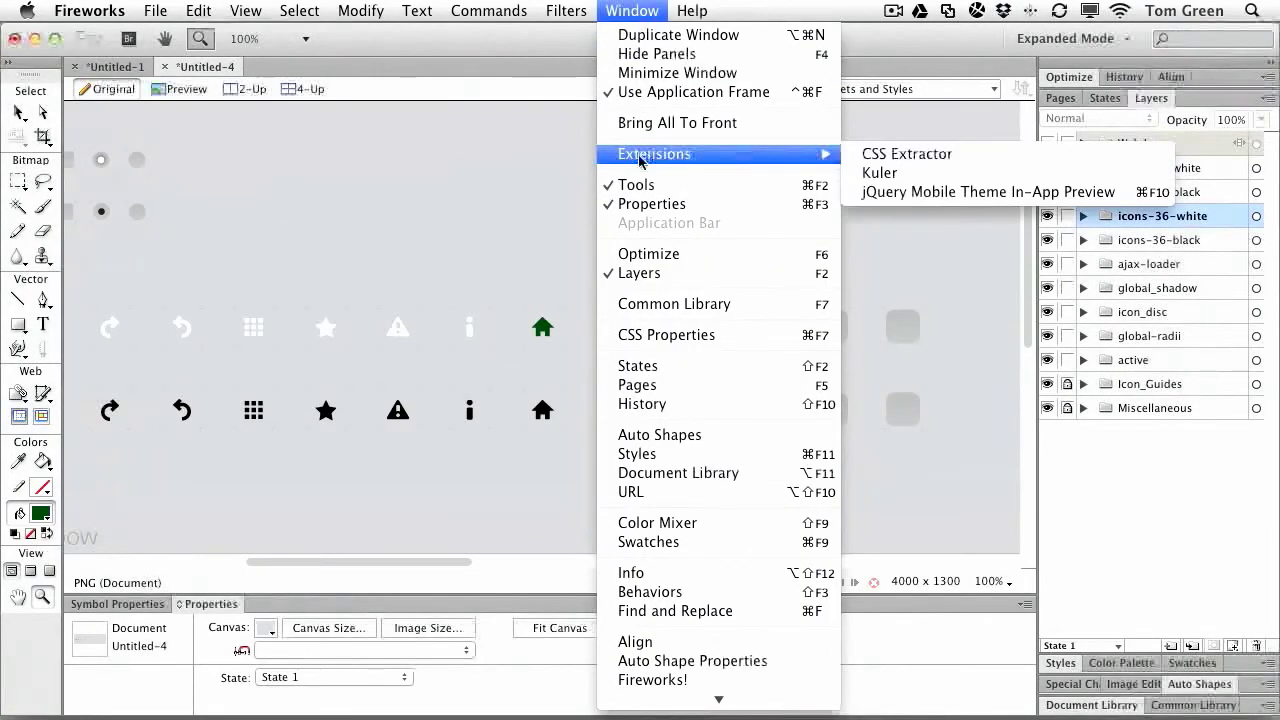
{"action": "left_click", "coordinate": [954, 193]}
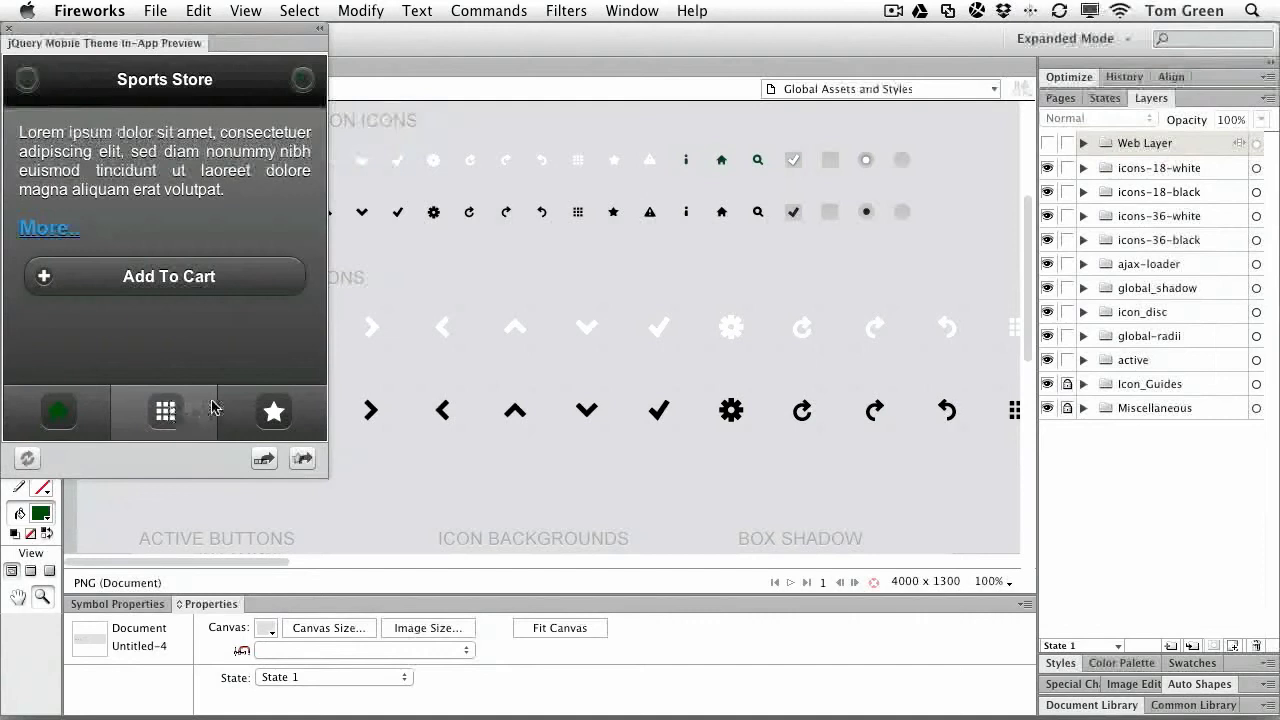
{"action": "left_click", "coordinate": [8, 29]}
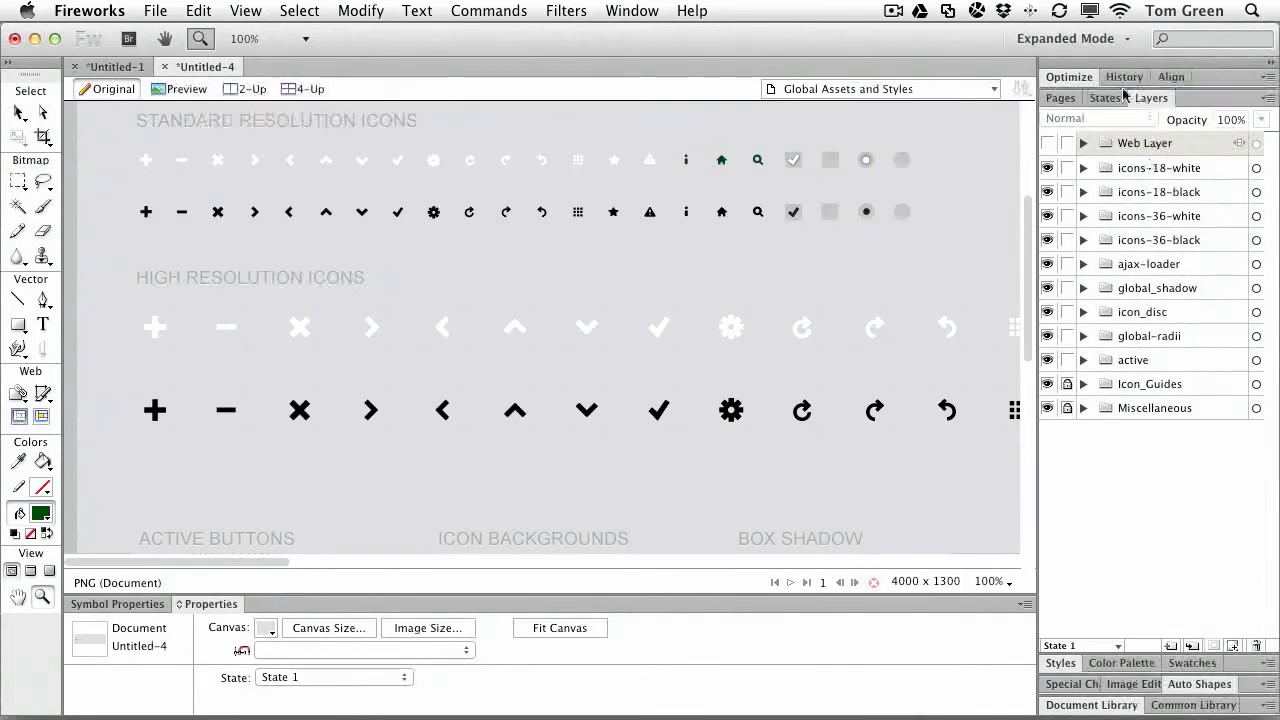
On page 05 d, set the Header or Footer bar's gradient end stop to dark green
{"action": "left_click", "coordinate": [1063, 98]}
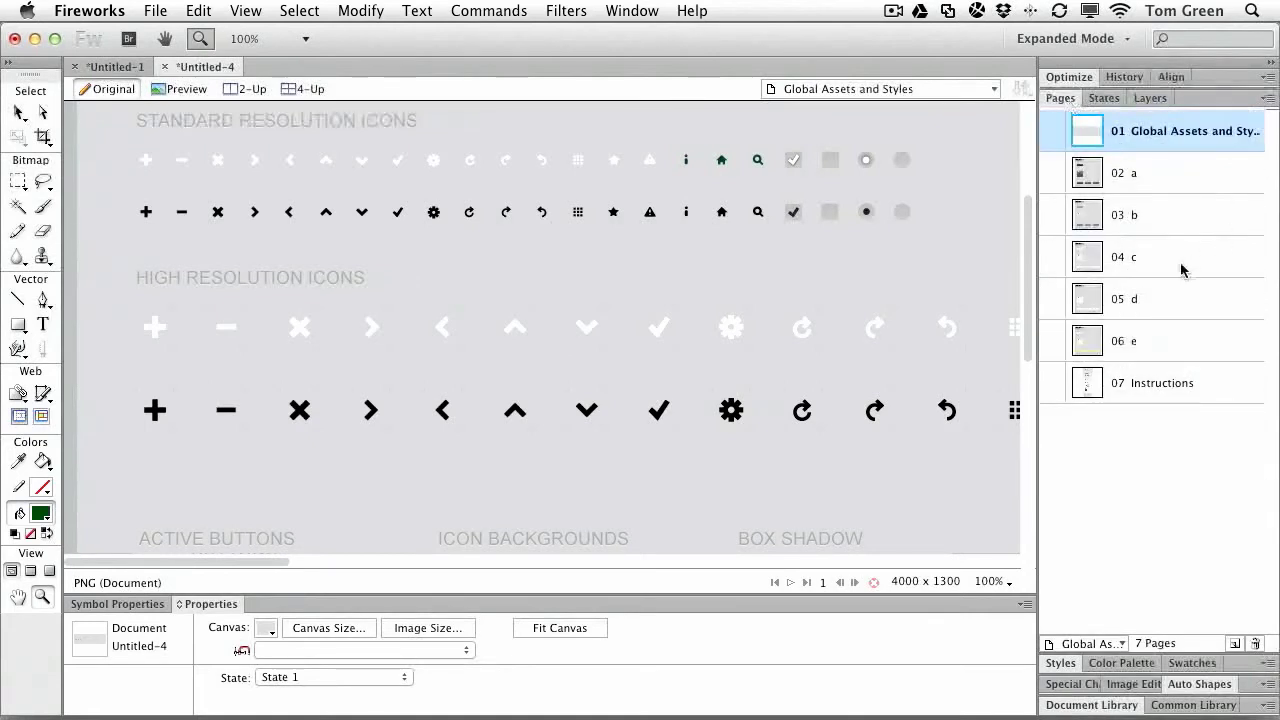
{"action": "left_click", "coordinate": [1124, 303]}
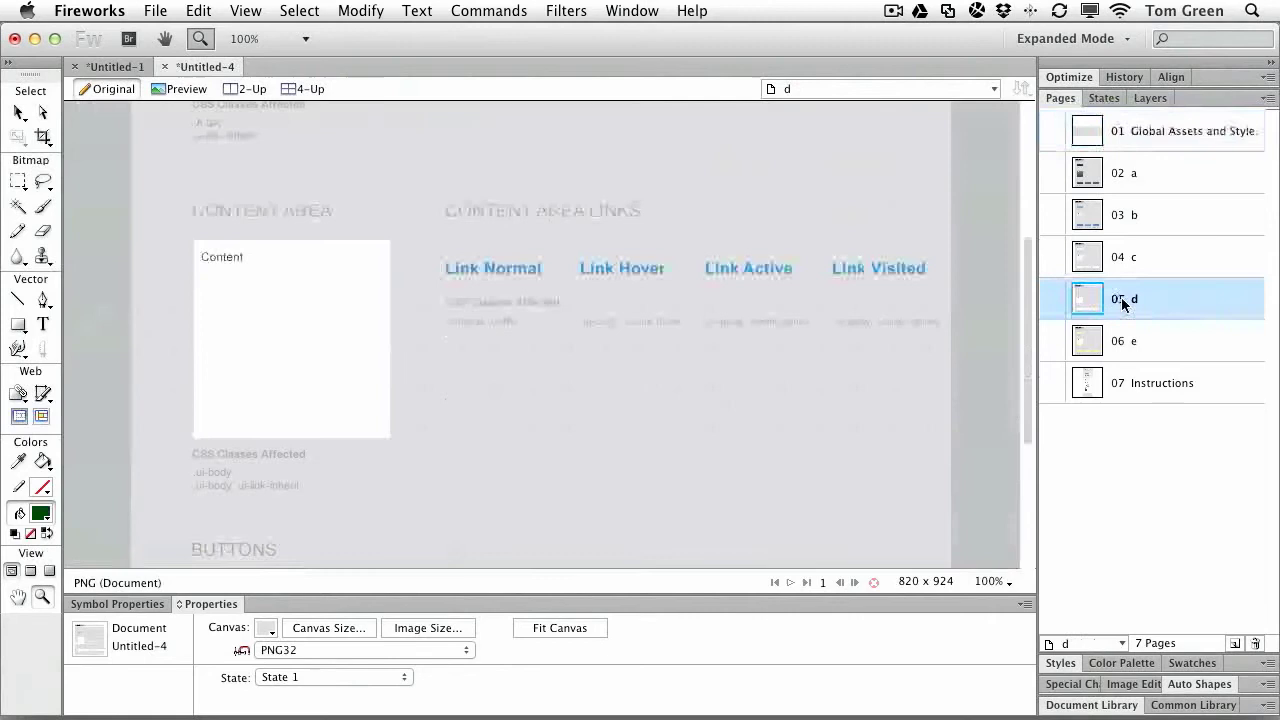
{"action": "scroll", "coordinate": [490, 268], "scroll_direction": "up", "scroll_amount": 5}
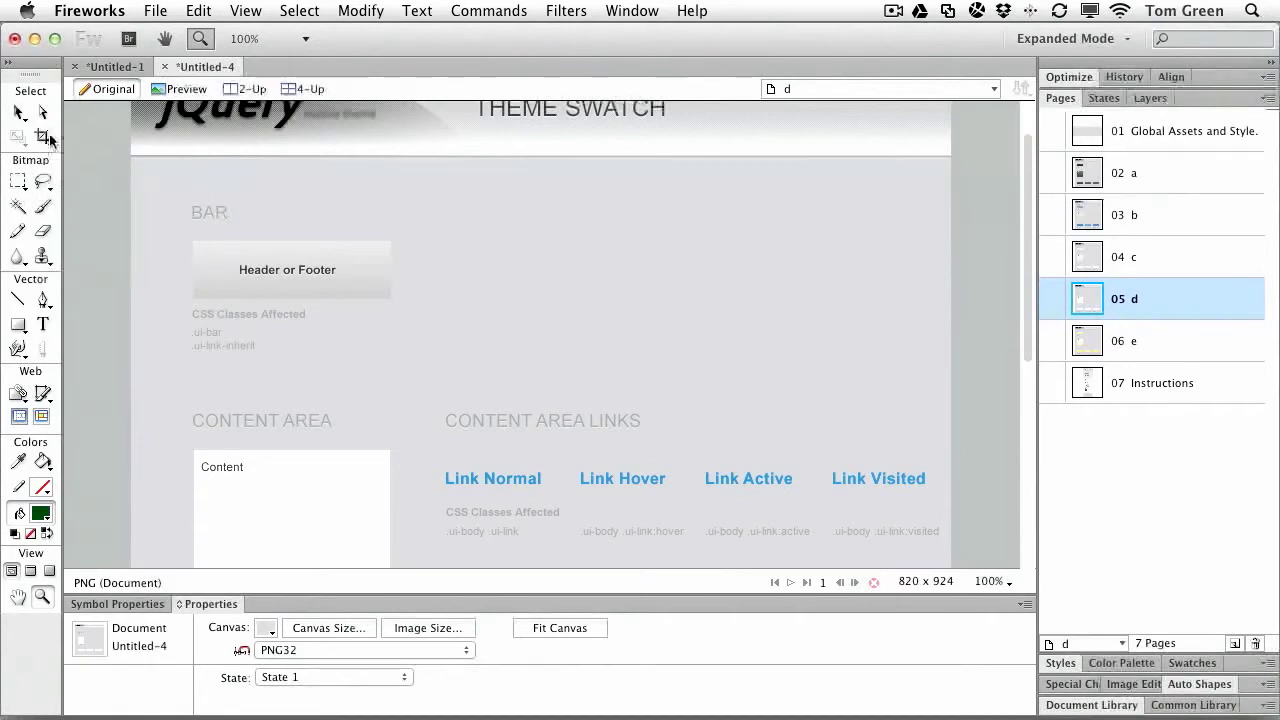
{"action": "left_click", "coordinate": [19, 112]}
{"action": "left_click", "coordinate": [364, 296]}
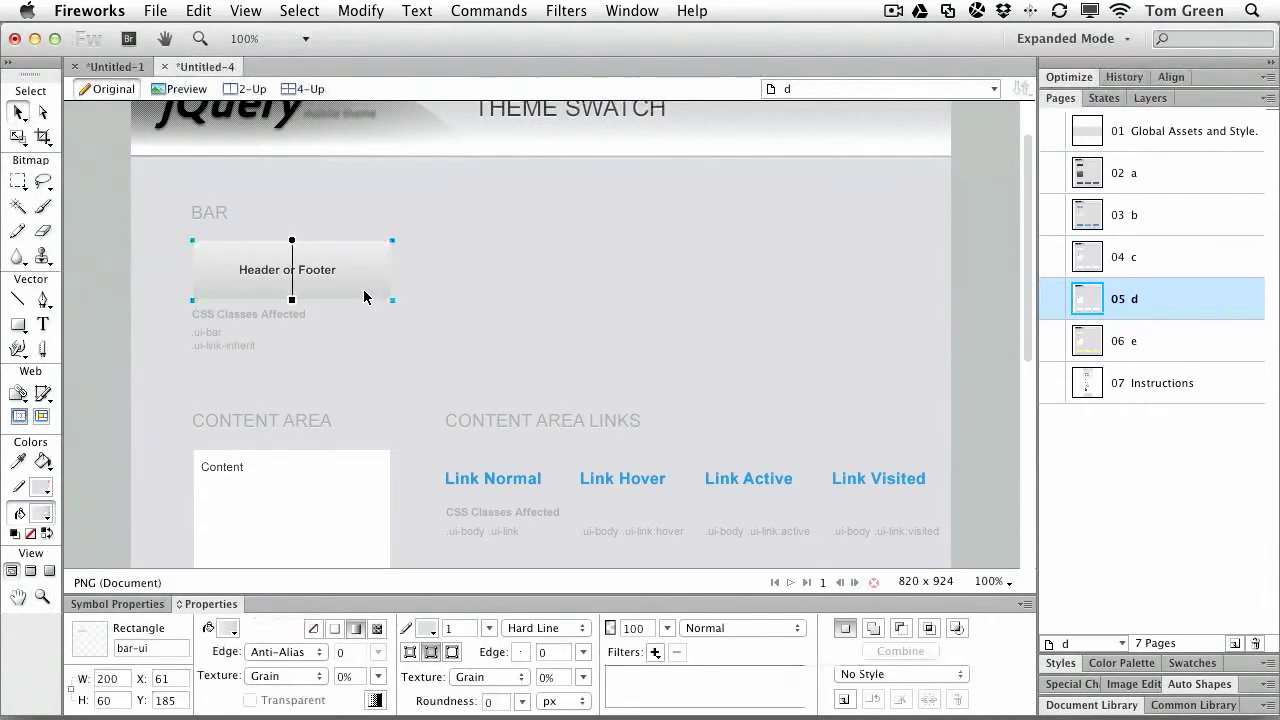
{"action": "left_click", "coordinate": [228, 629]}
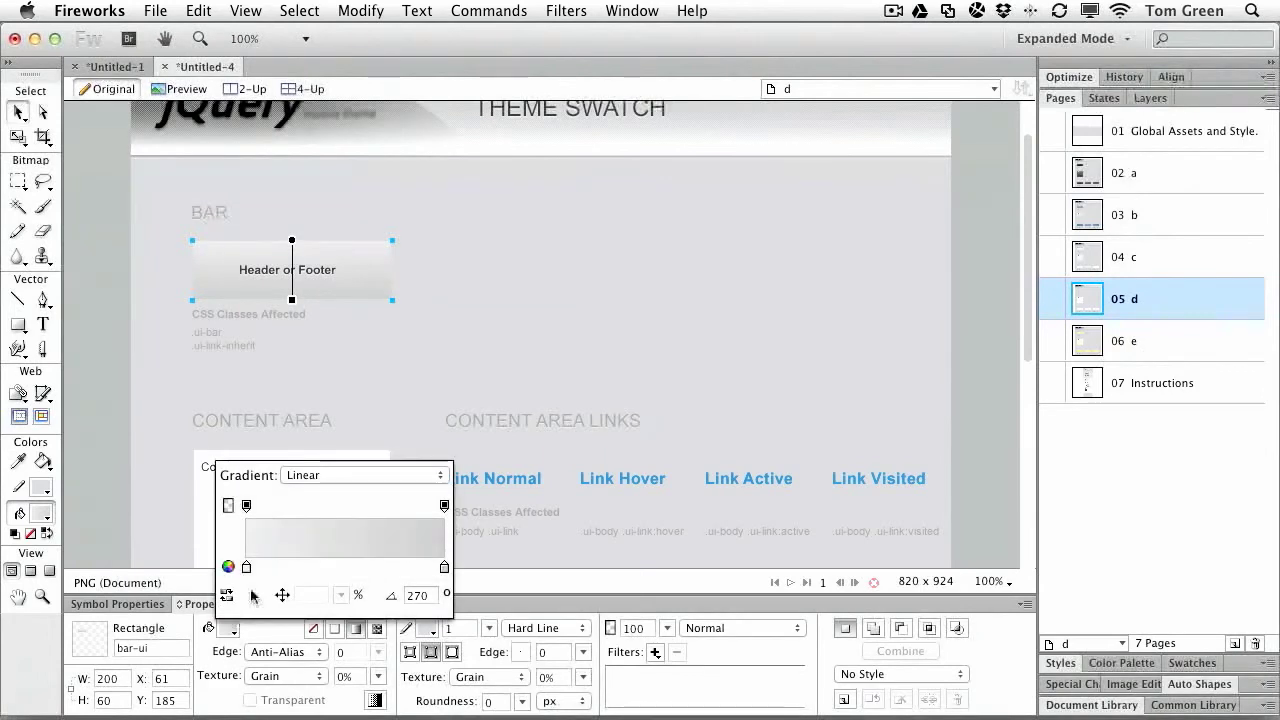
{"action": "left_click", "coordinate": [445, 568]}
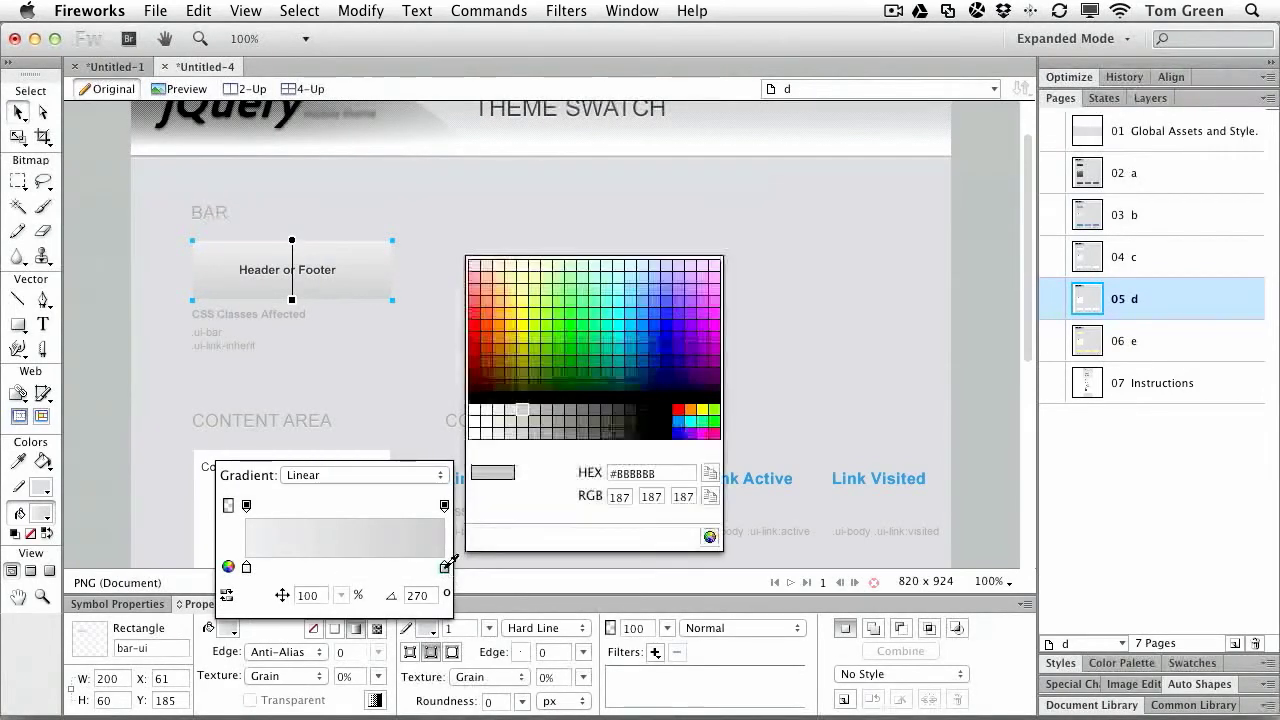
{"action": "left_click", "coordinate": [572, 384]}
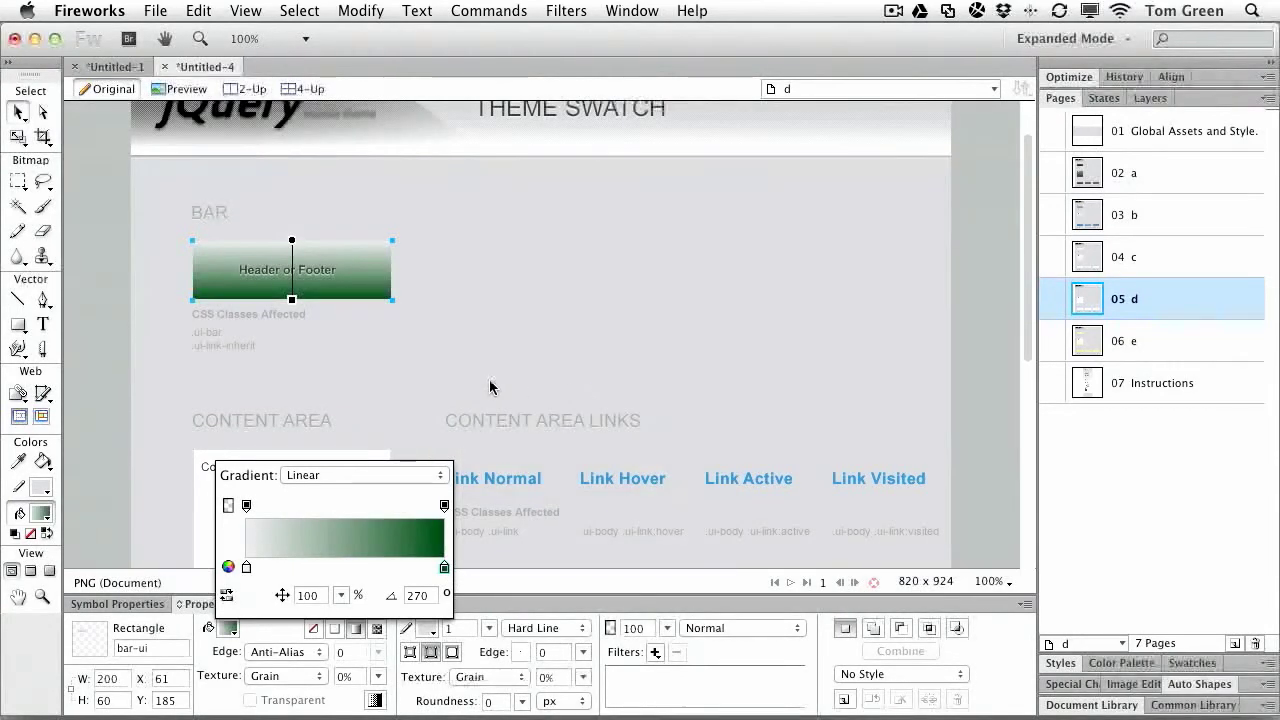
{"action": "left_click", "coordinate": [455, 485]}
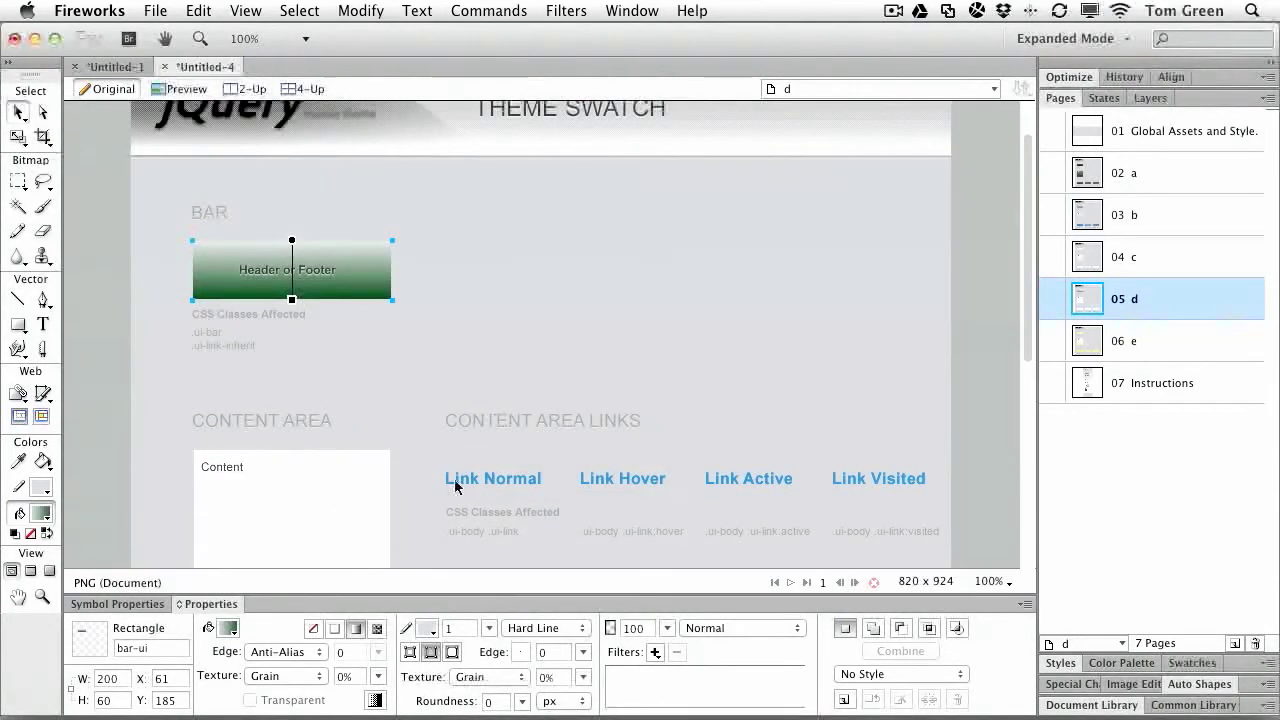
Give the Header or Footer bar a dark green #004010 outline
{"action": "left_click", "coordinate": [431, 633]}
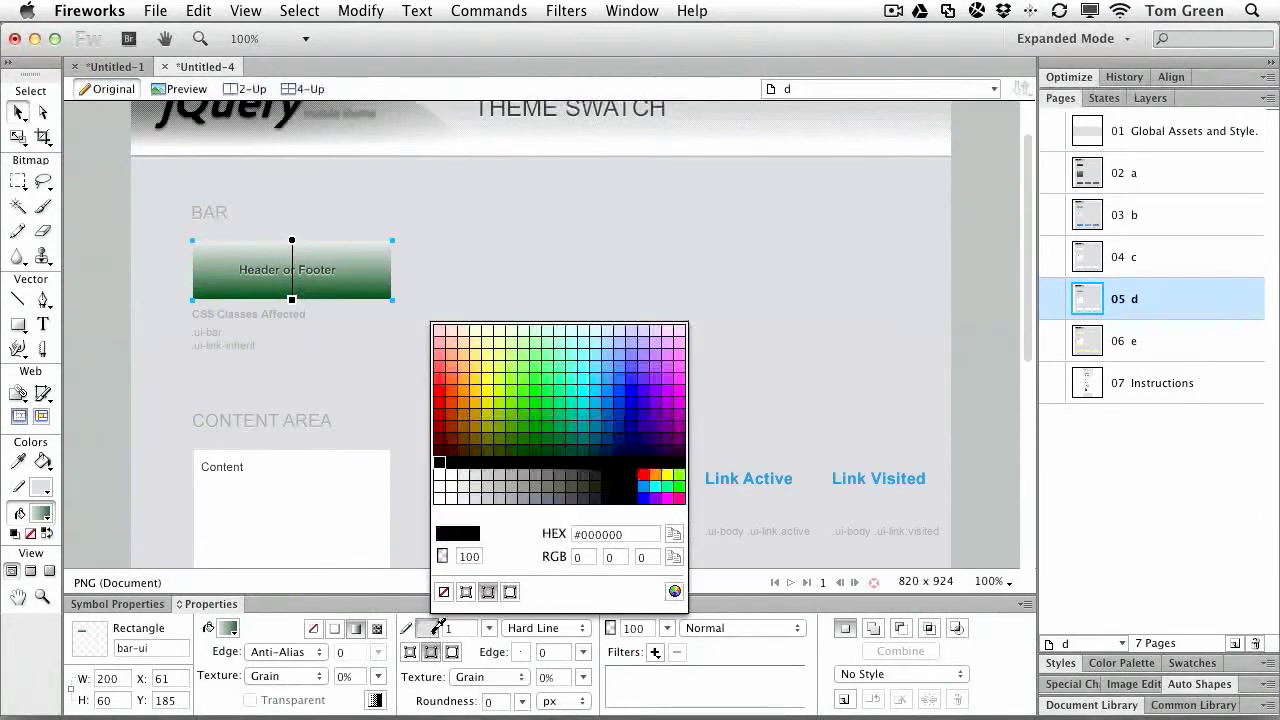
{"action": "left_click", "coordinate": [548, 446]}
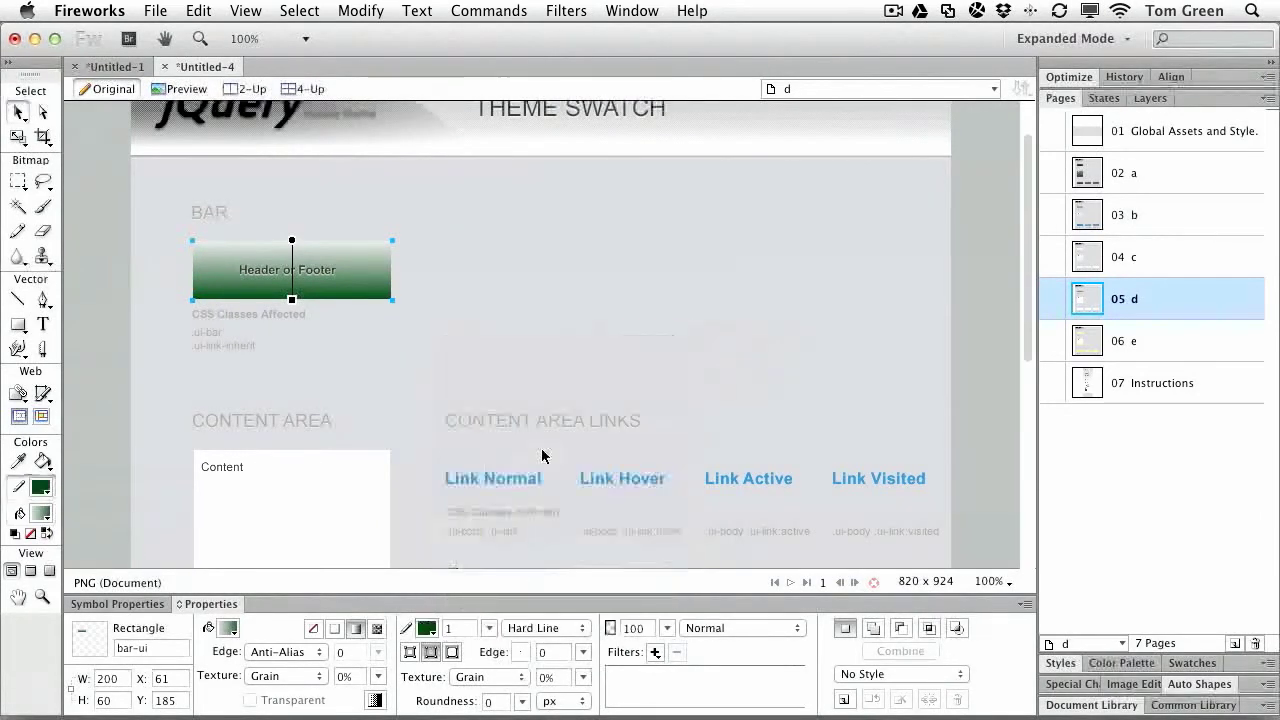
{"action": "left_click", "coordinate": [450, 371]}
{"action": "scroll", "coordinate": [450, 371], "scroll_direction": "down", "scroll_amount": 3}
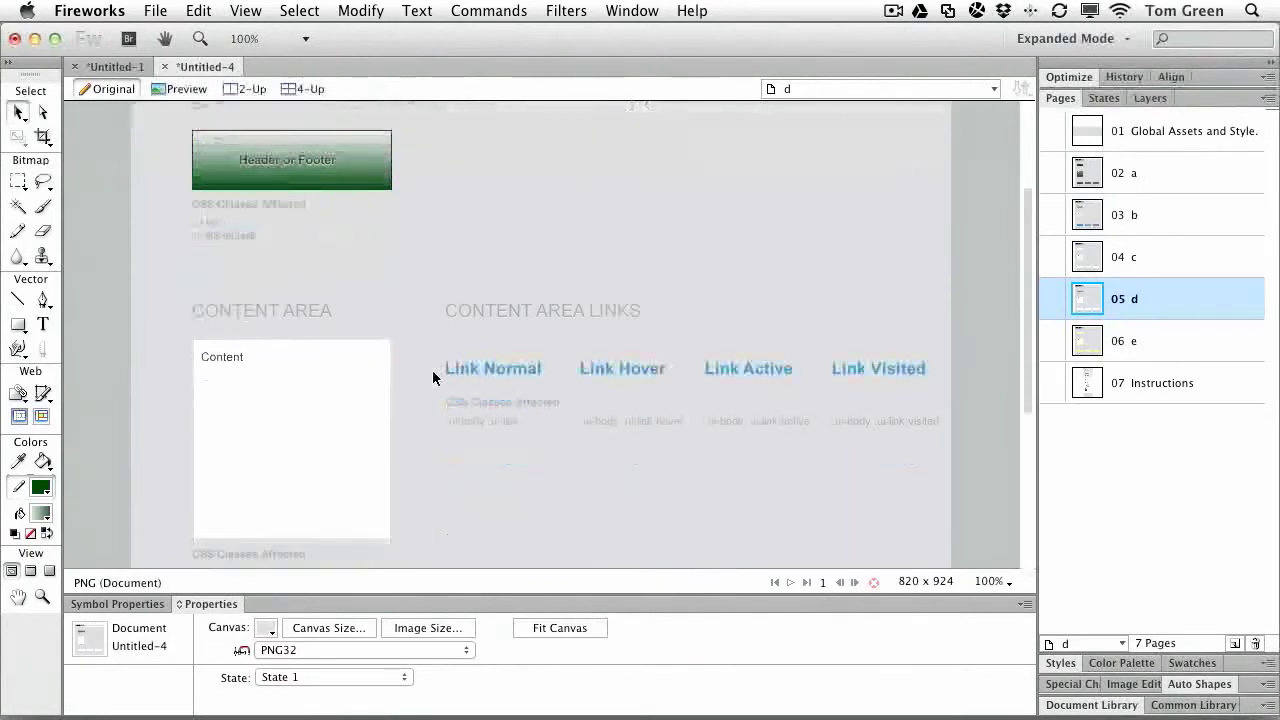
Set the Content area gradient's end colour stop to dark green
{"action": "left_click", "coordinate": [308, 436]}
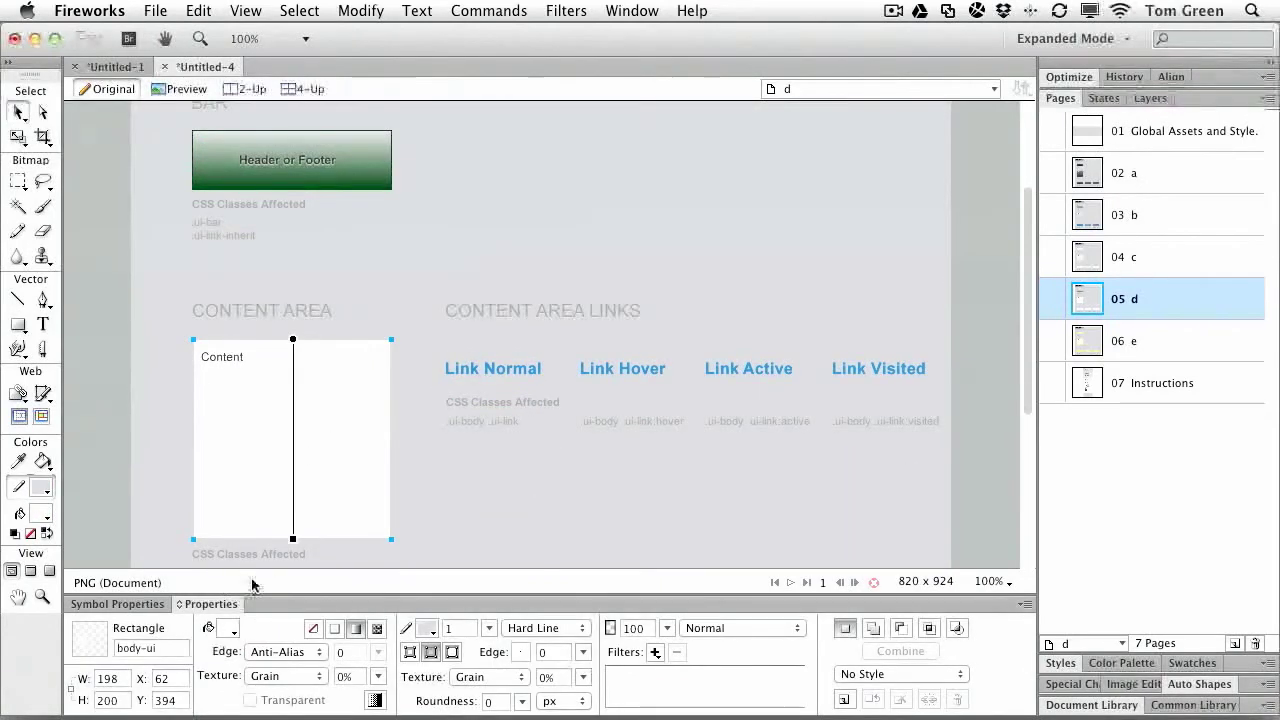
{"action": "left_click", "coordinate": [226, 634]}
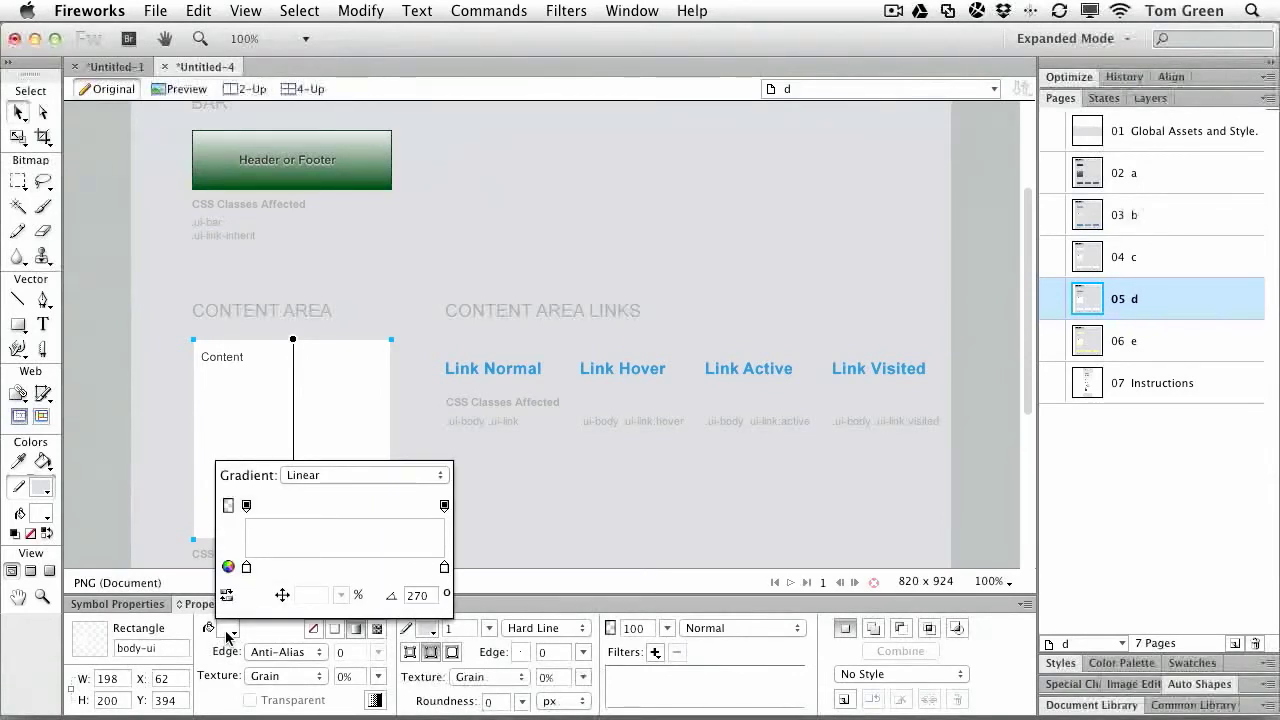
{"action": "left_click", "coordinate": [444, 568]}
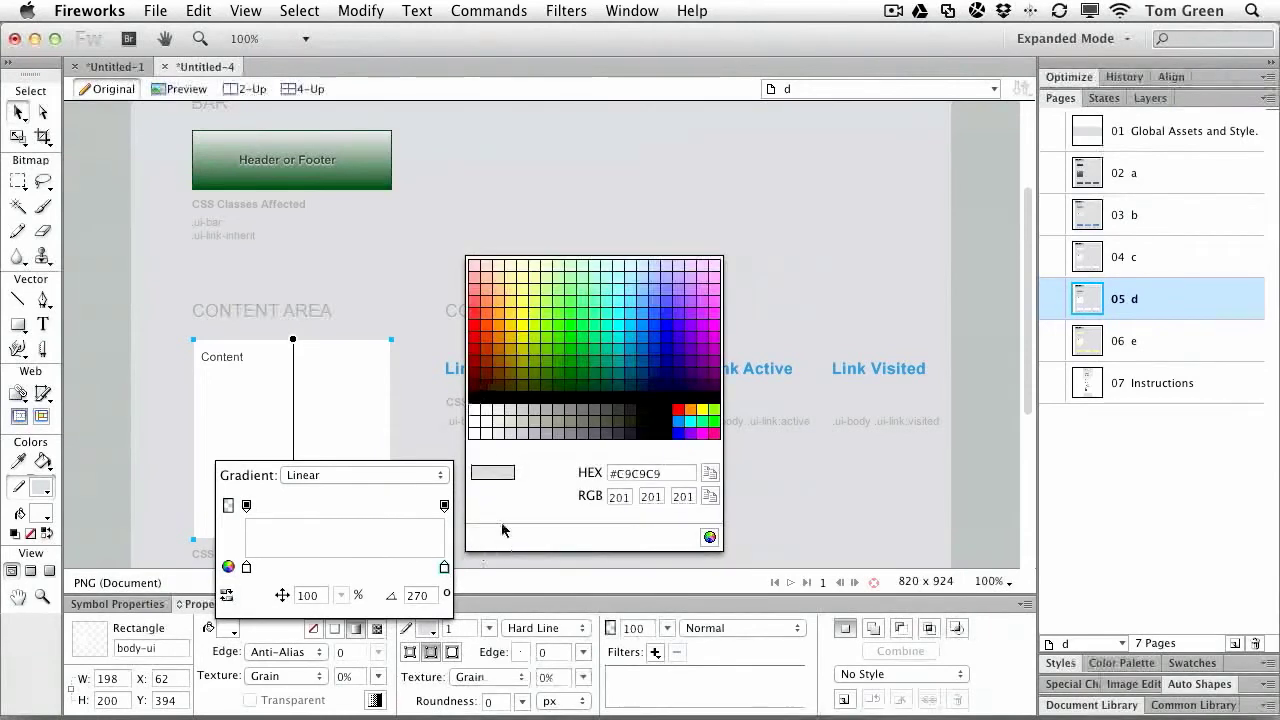
{"action": "left_click", "coordinate": [594, 384]}
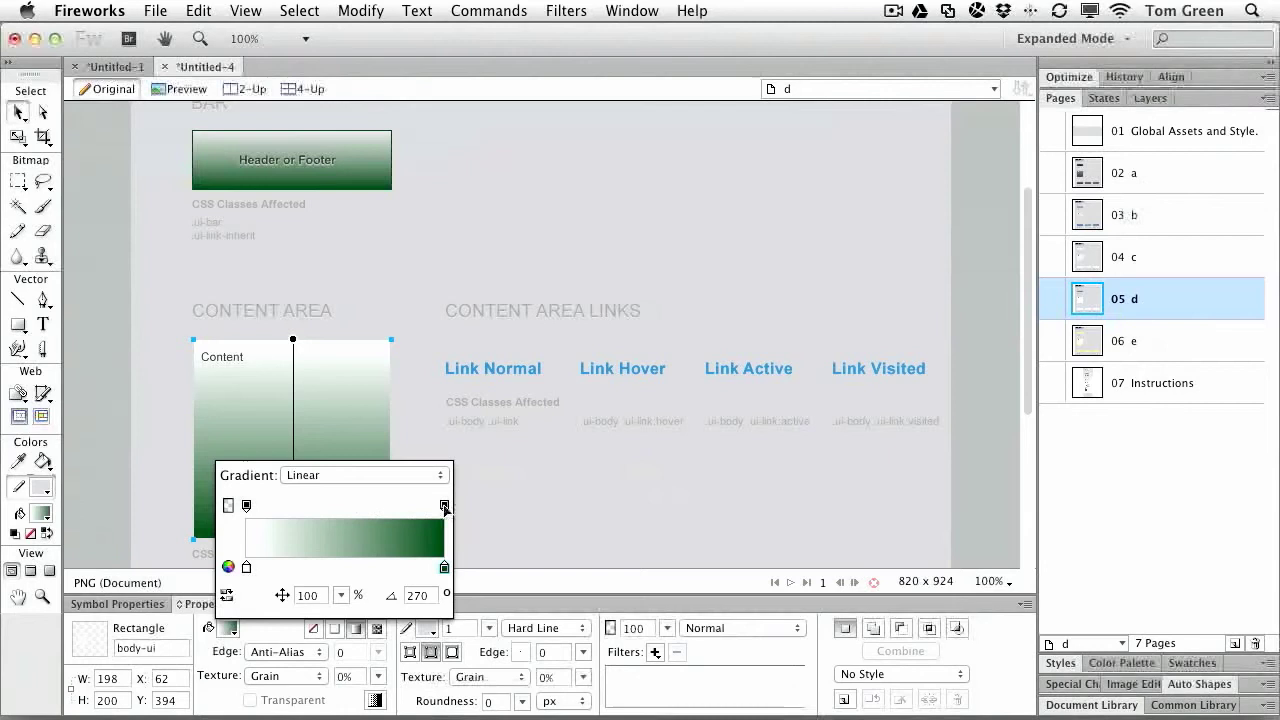
Adjust the Content gradient's opacity stop so the green end renders without a see-through fade
{"action": "left_click_drag", "start_coordinate": [445, 508], "coordinate": [431, 506]}
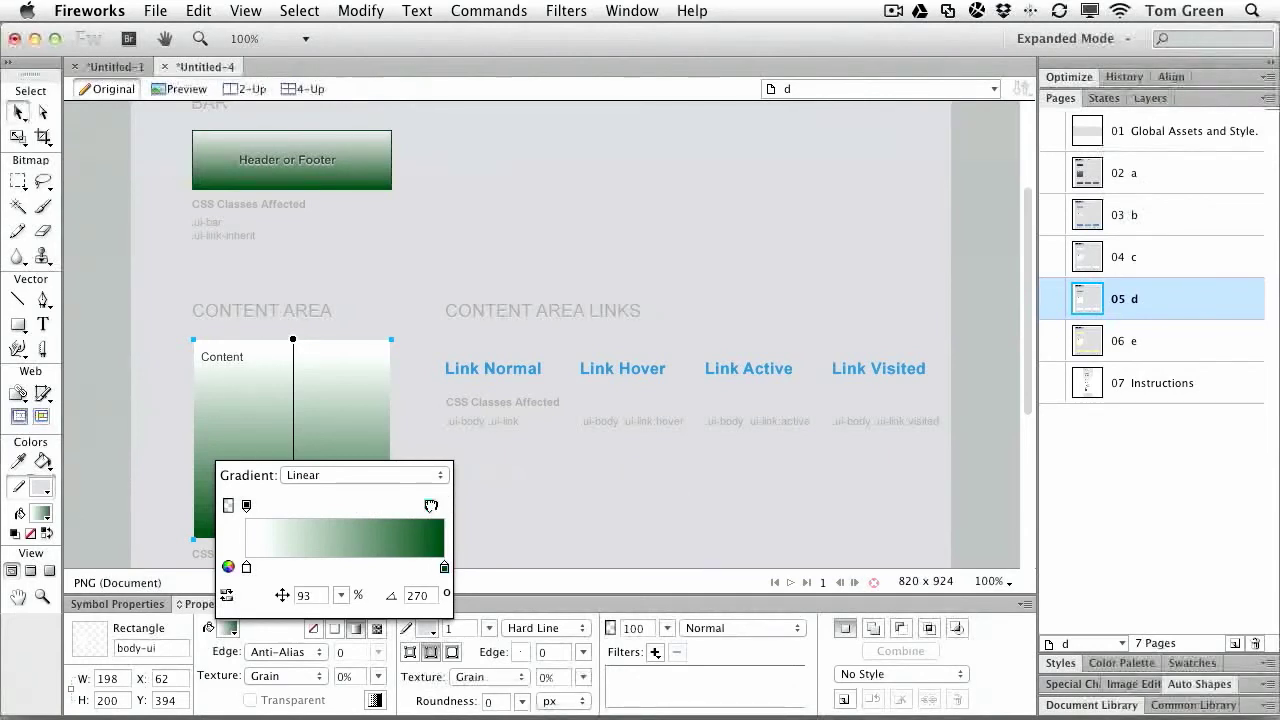
{"action": "left_click", "coordinate": [431, 506]}
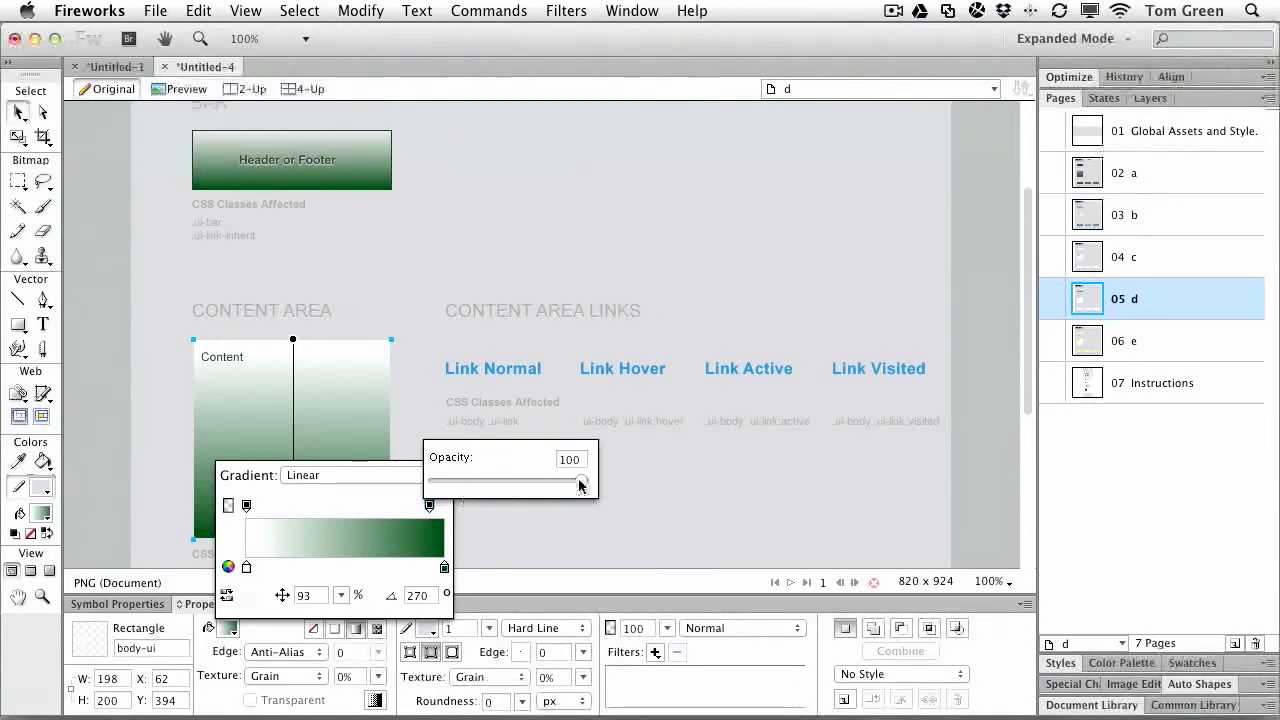
{"action": "left_click_drag", "start_coordinate": [580, 483], "coordinate": [518, 483]}
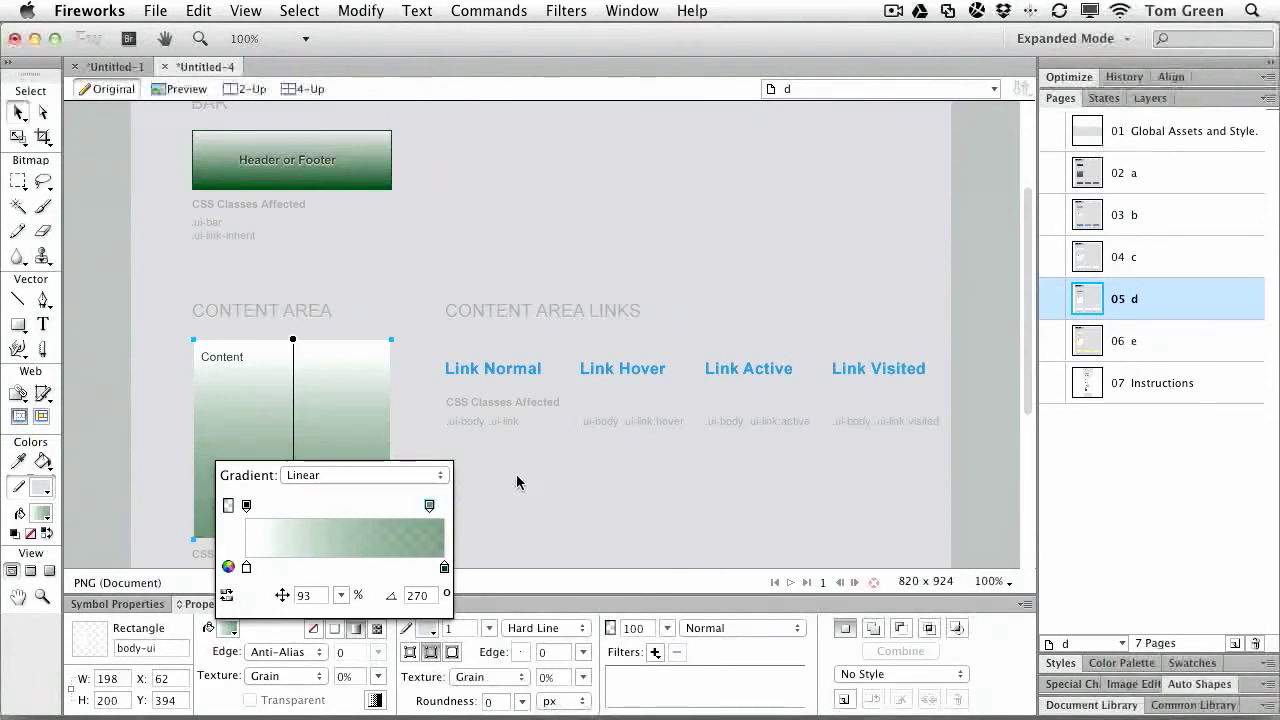
{"action": "left_click_drag", "start_coordinate": [432, 508], "coordinate": [415, 506]}
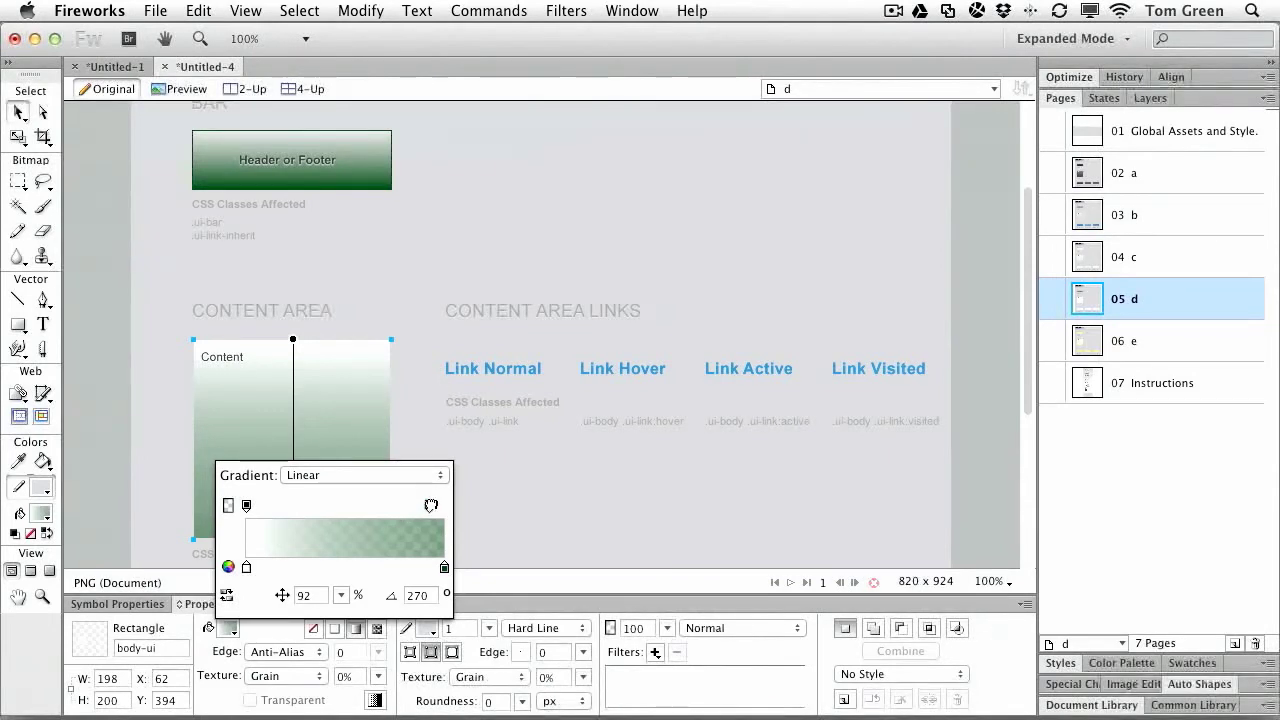
{"action": "left_click_drag", "start_coordinate": [431, 505], "coordinate": [441, 505]}
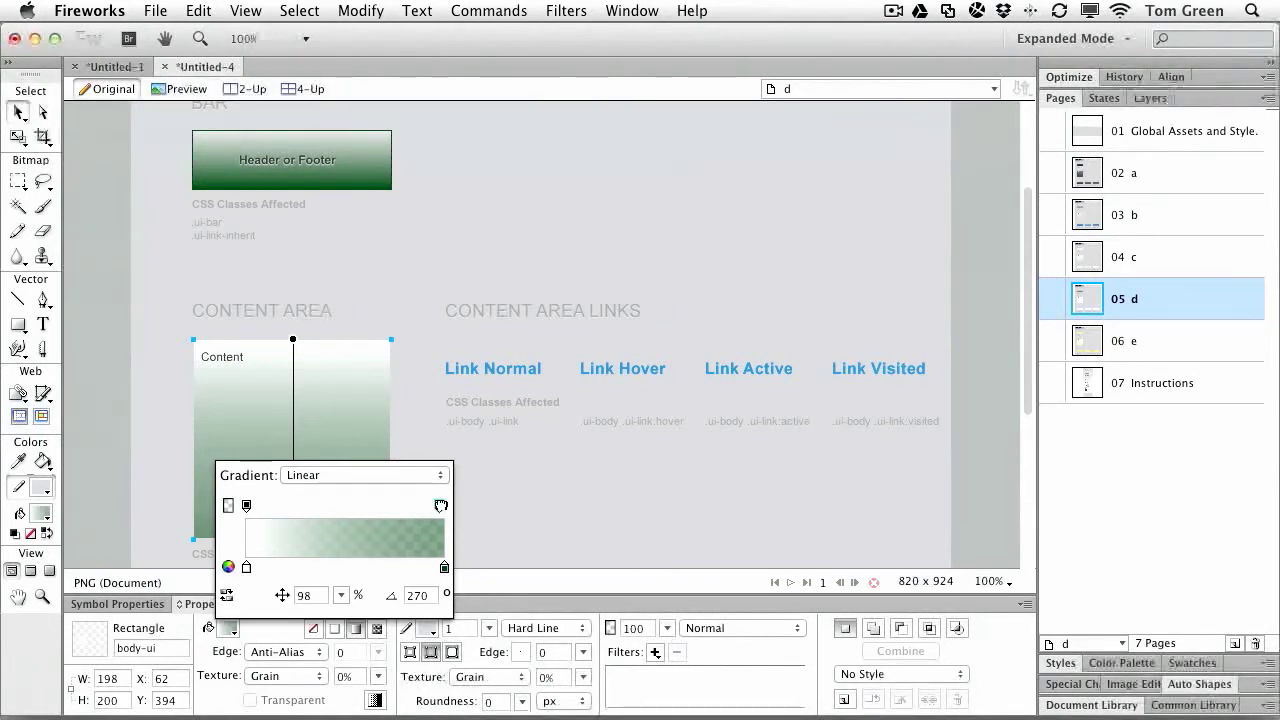
{"action": "left_click", "coordinate": [528, 486]}
{"action": "scroll", "coordinate": [529, 486], "scroll_direction": "down", "scroll_amount": 5}
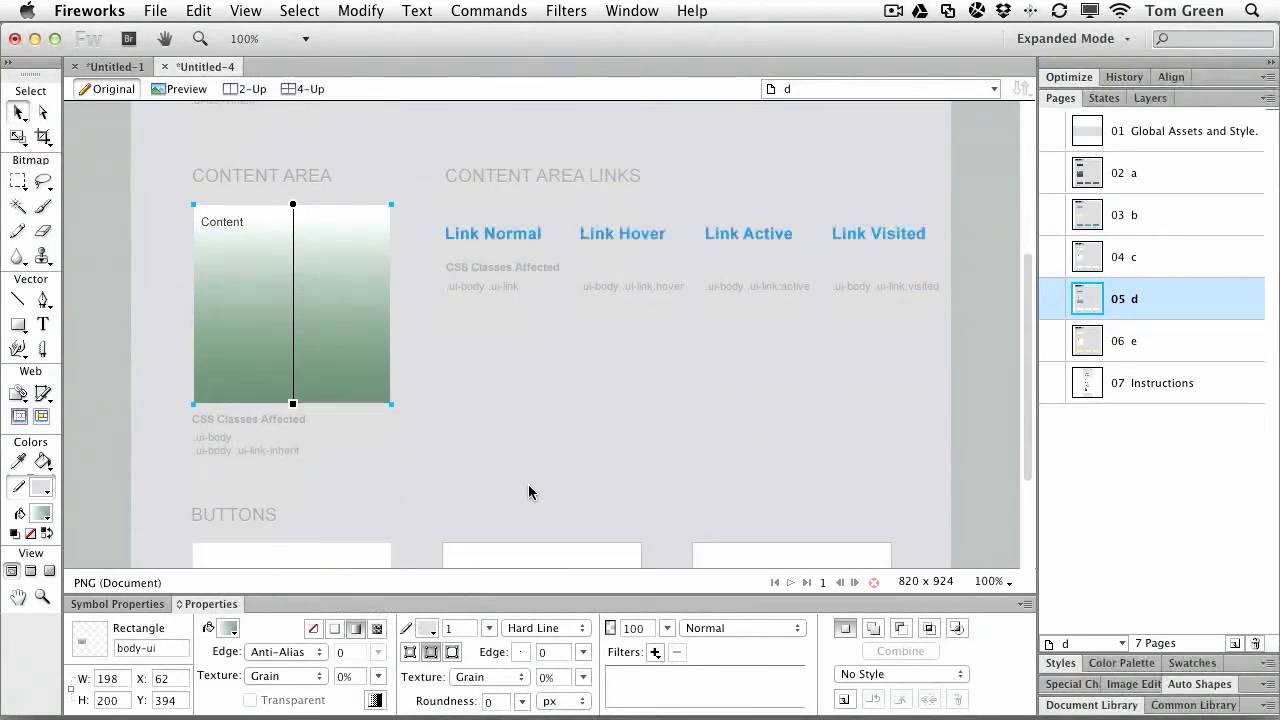
End the Normal State button's gradient in dark green #004010 and make its outline #004000
{"action": "left_click", "coordinate": [377, 471]}
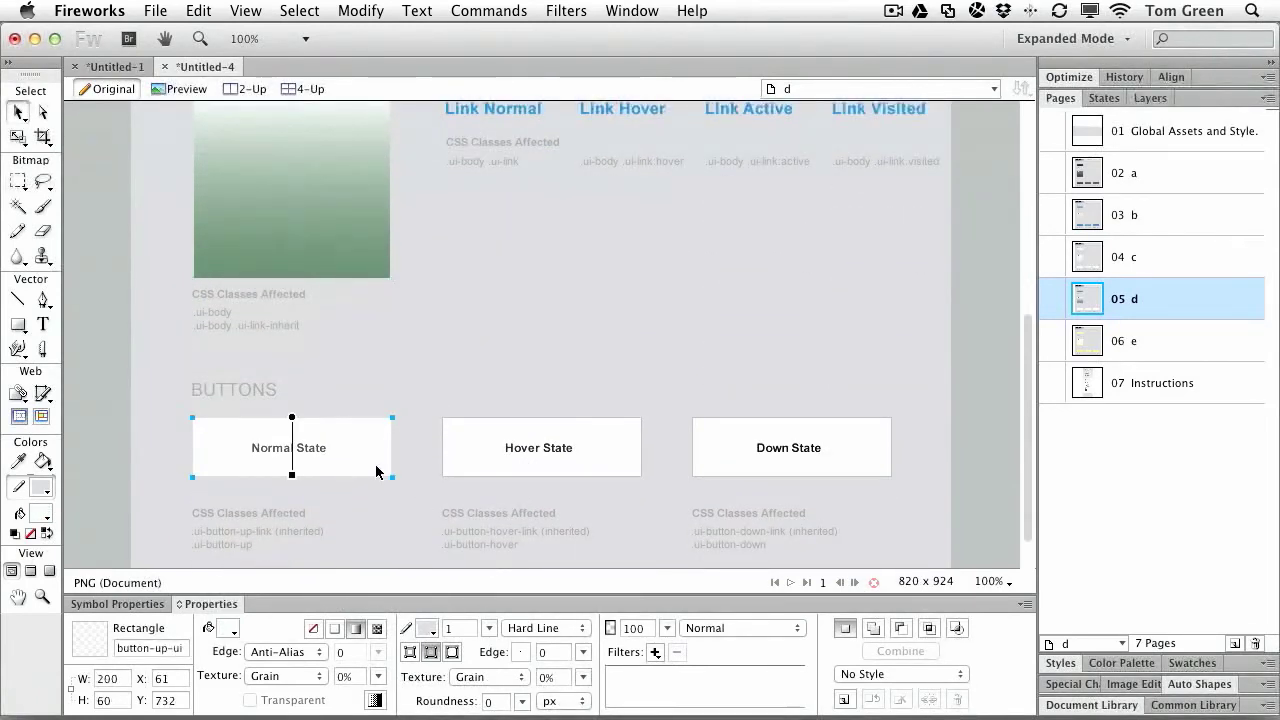
{"action": "left_click", "coordinate": [228, 630]}
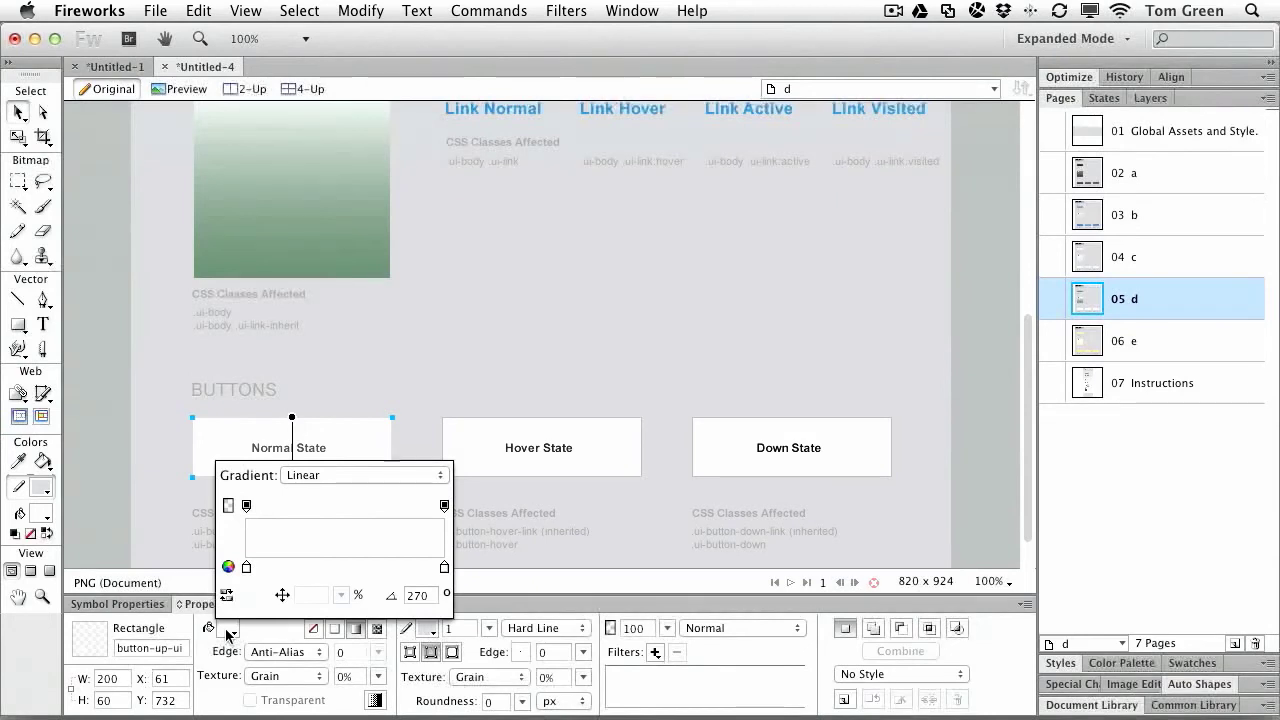
{"action": "left_click", "coordinate": [444, 567]}
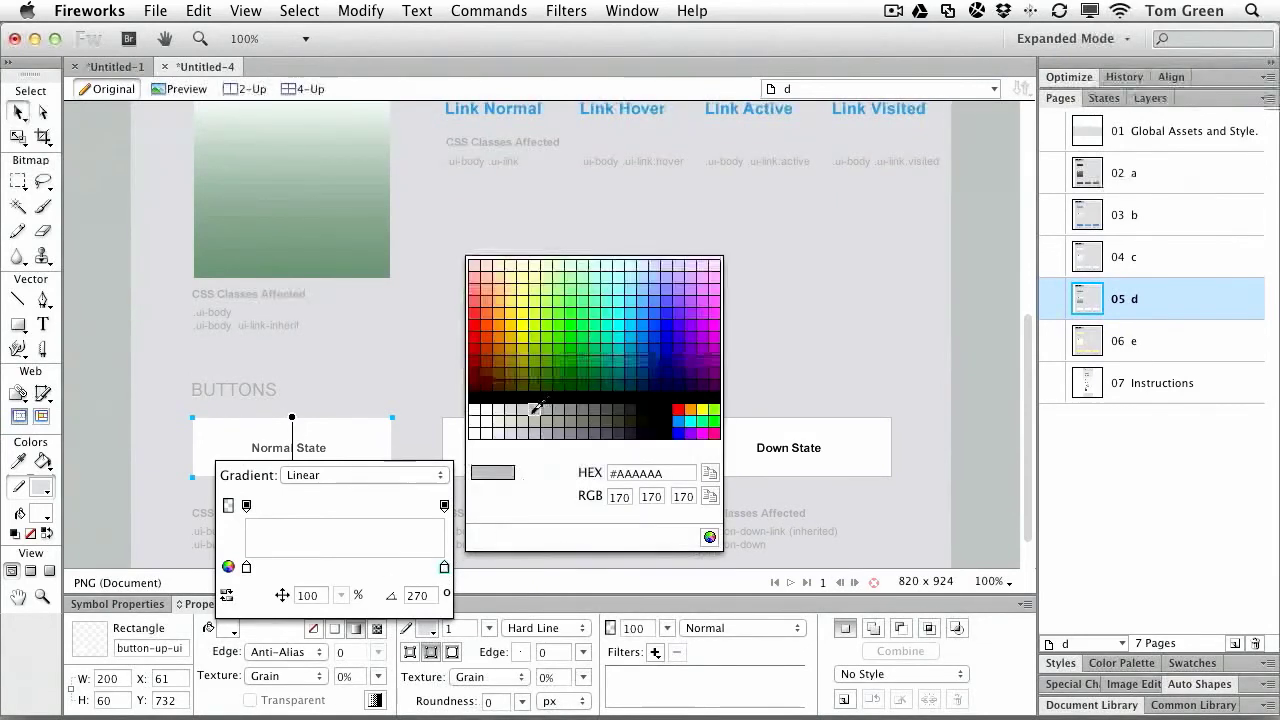
{"action": "left_click", "coordinate": [583, 378]}
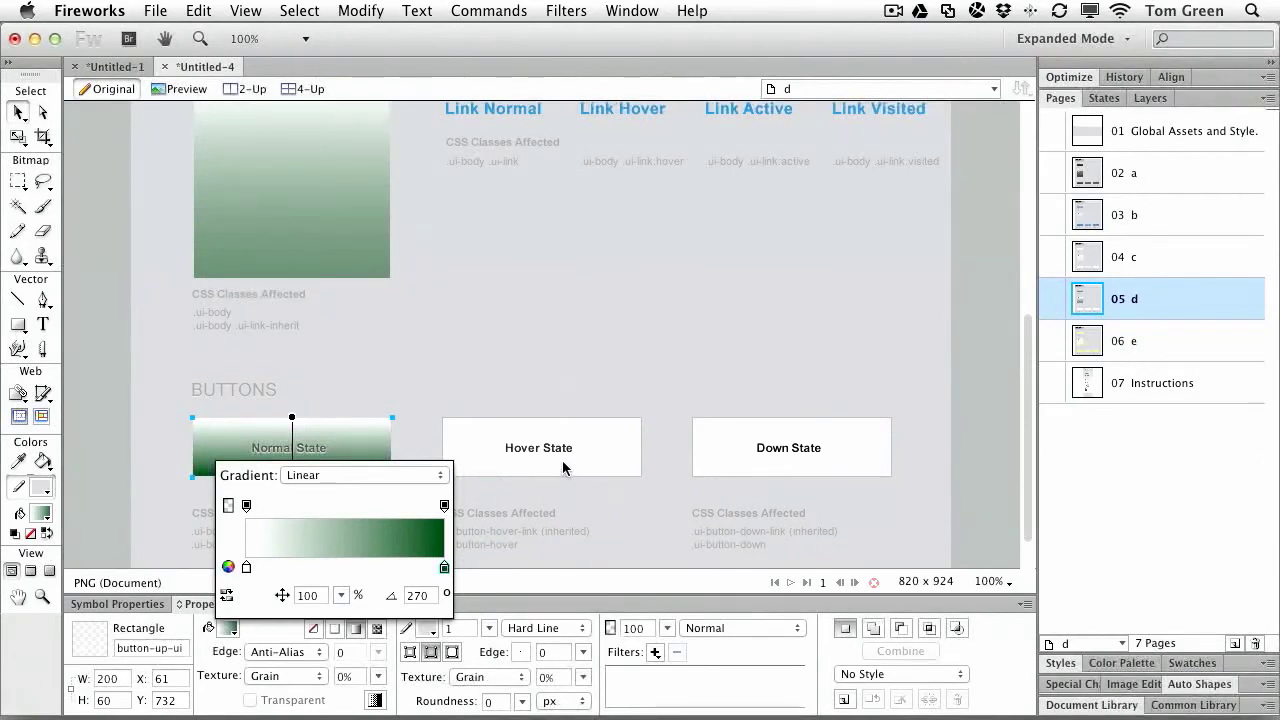
{"action": "left_click", "coordinate": [565, 467]}
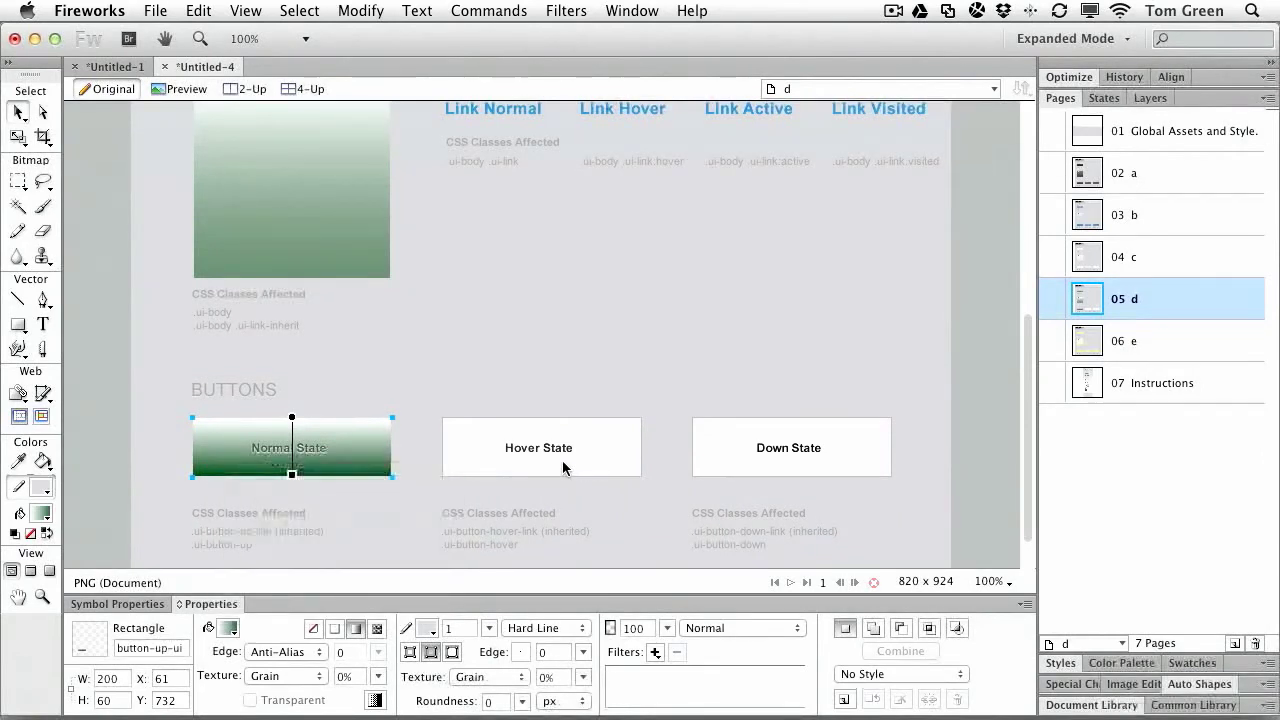
{"action": "left_click", "coordinate": [426, 630]}
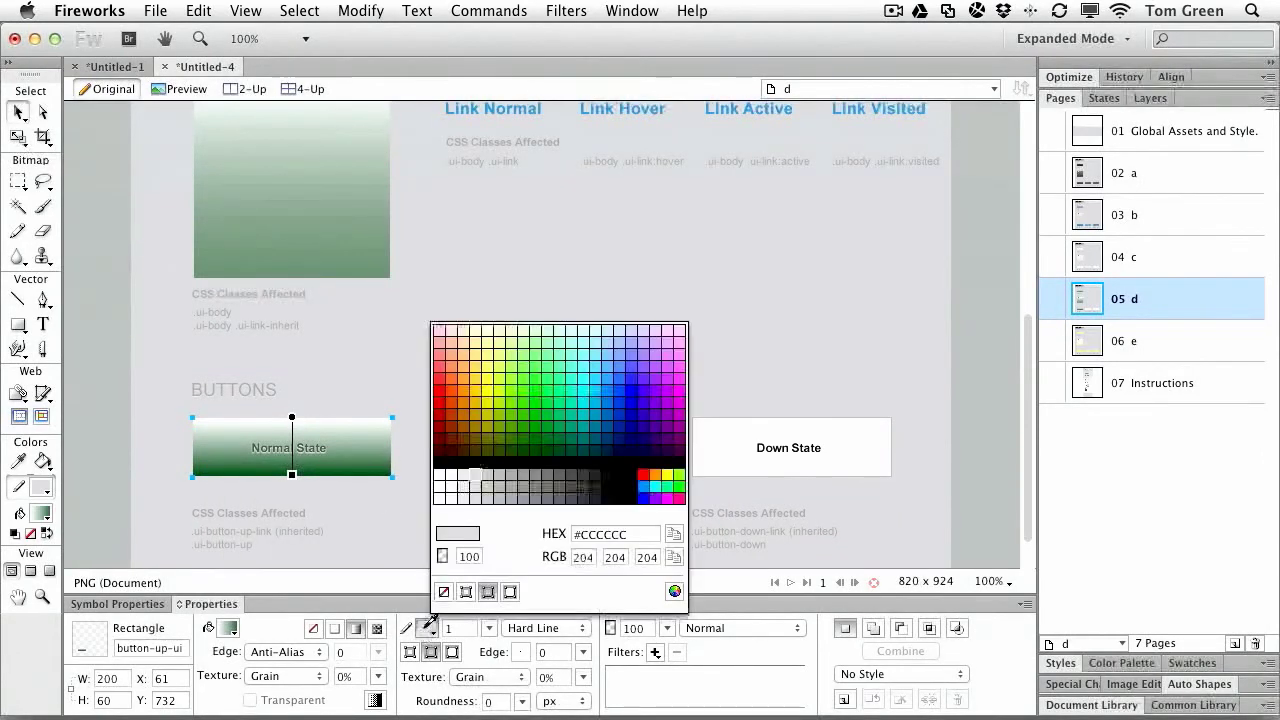
{"action": "left_click", "coordinate": [548, 448]}
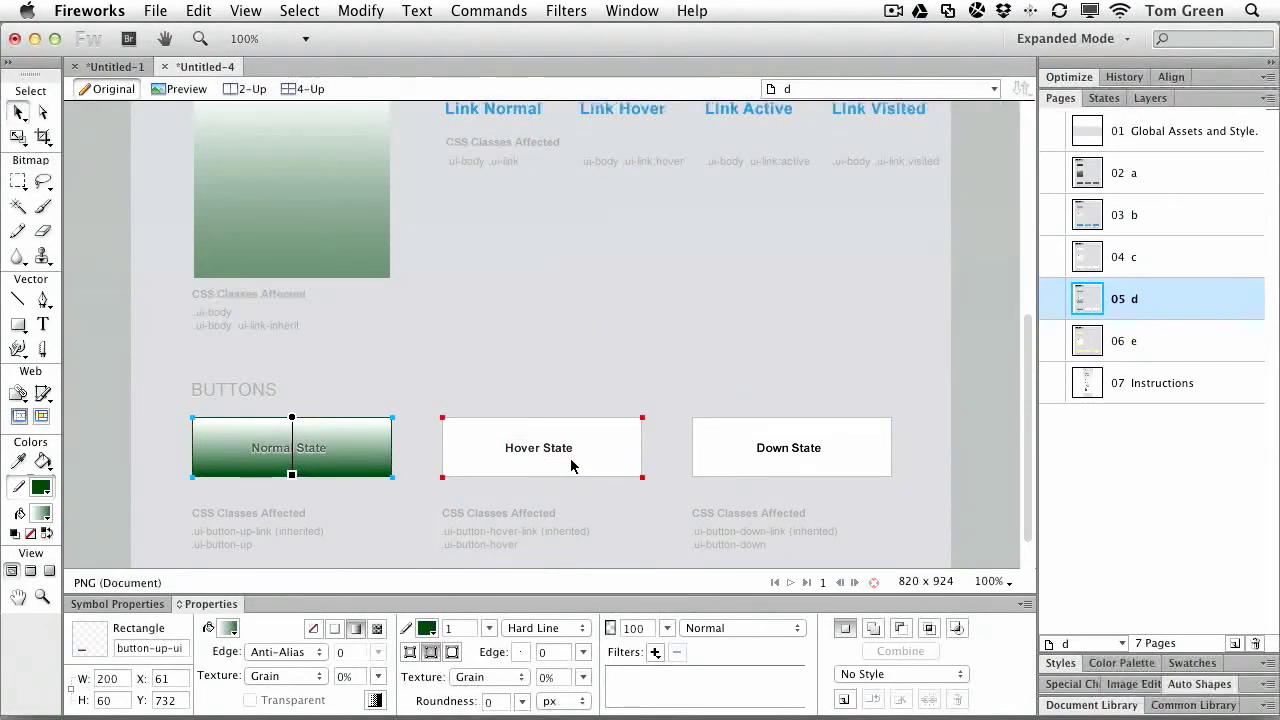
Start the Hover State button's gradient in dark green and give it a #004010 outline
{"action": "left_click", "coordinate": [572, 460]}
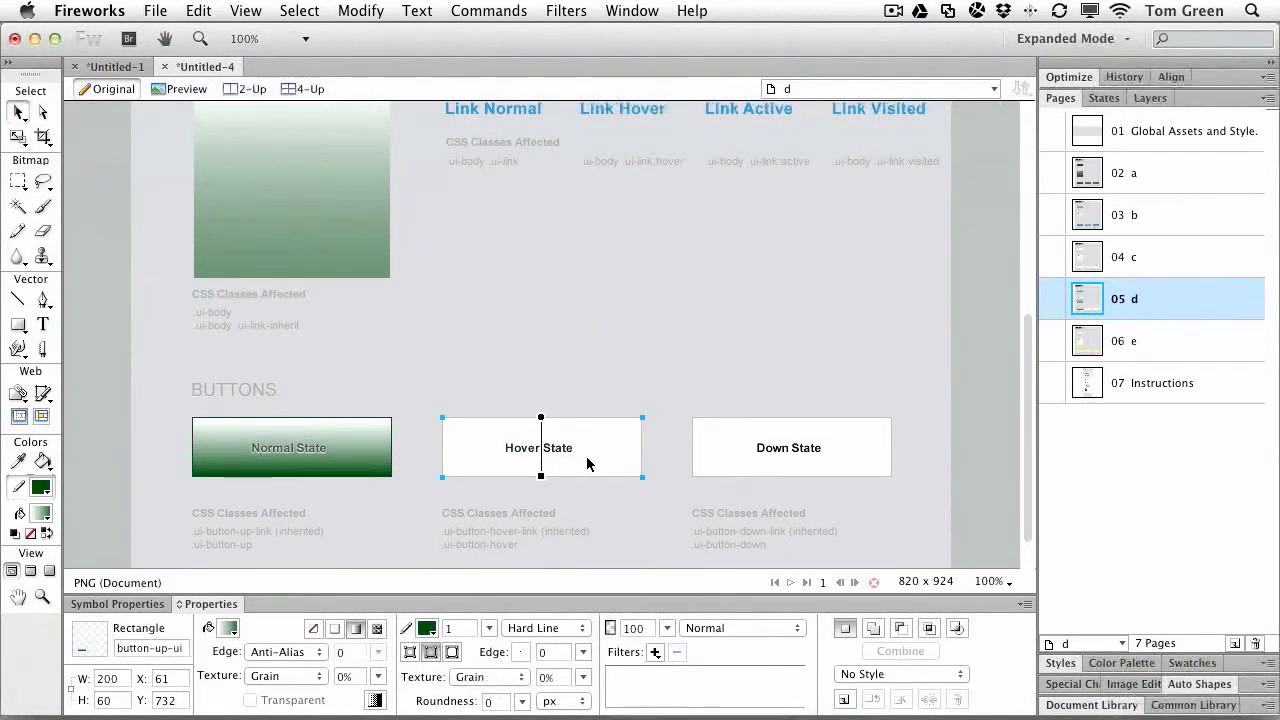
{"action": "left_click", "coordinate": [230, 633]}
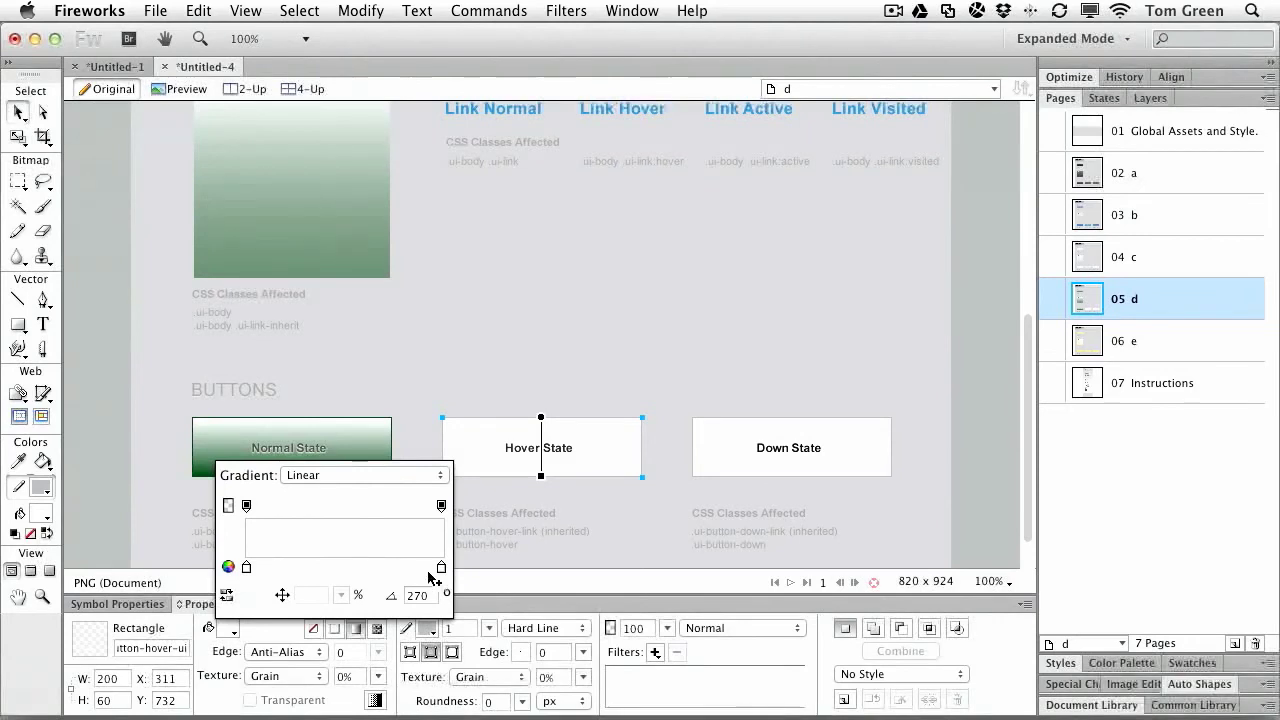
{"action": "left_click", "coordinate": [246, 567]}
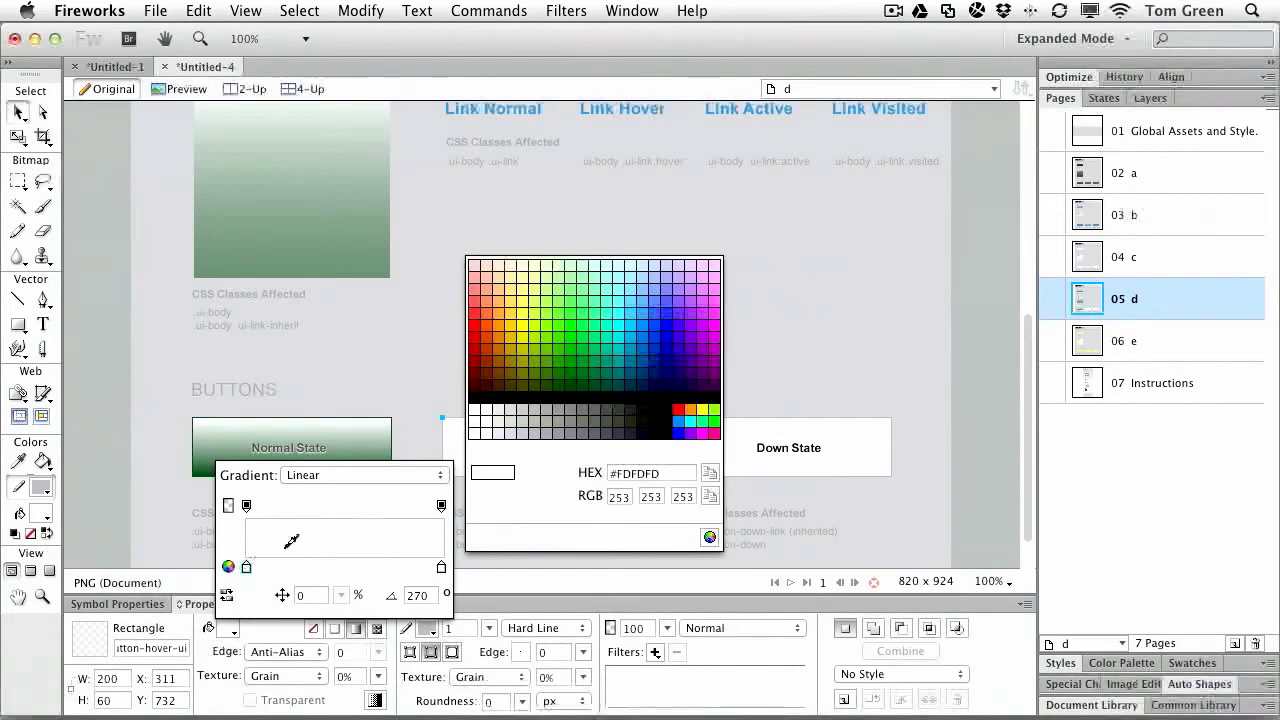
{"action": "left_click", "coordinate": [582, 384]}
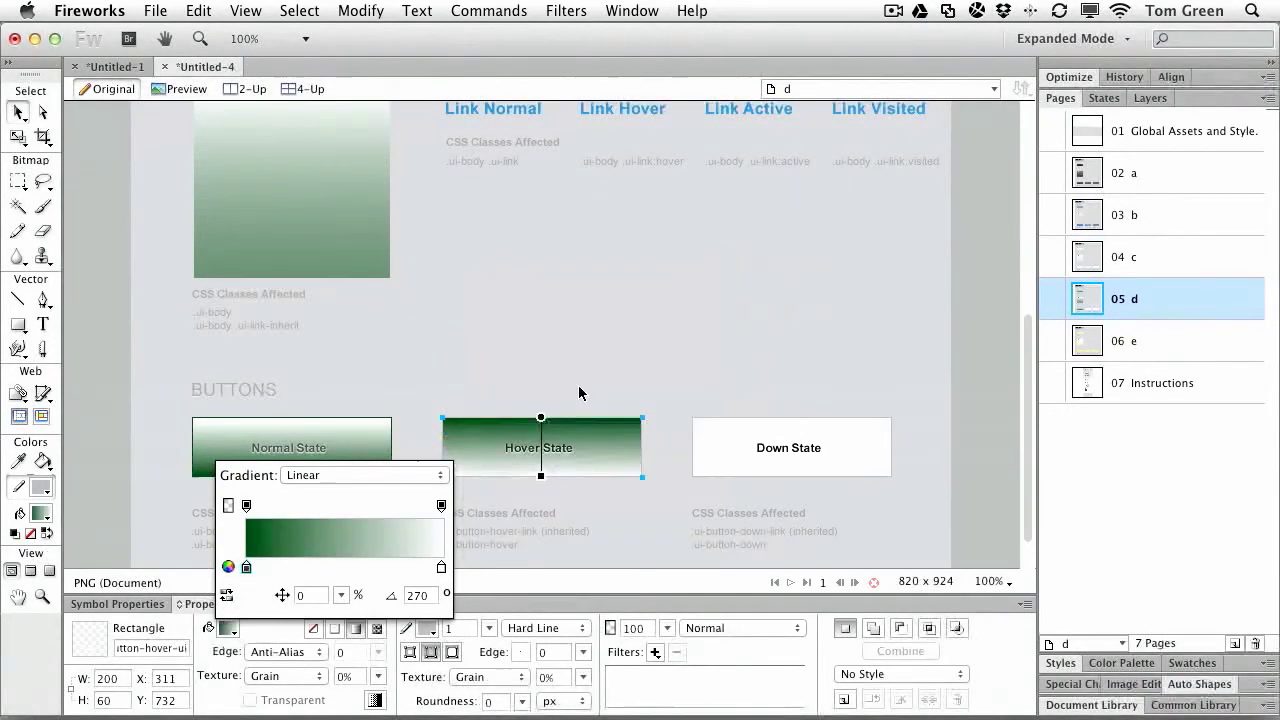
{"action": "left_click", "coordinate": [550, 558]}
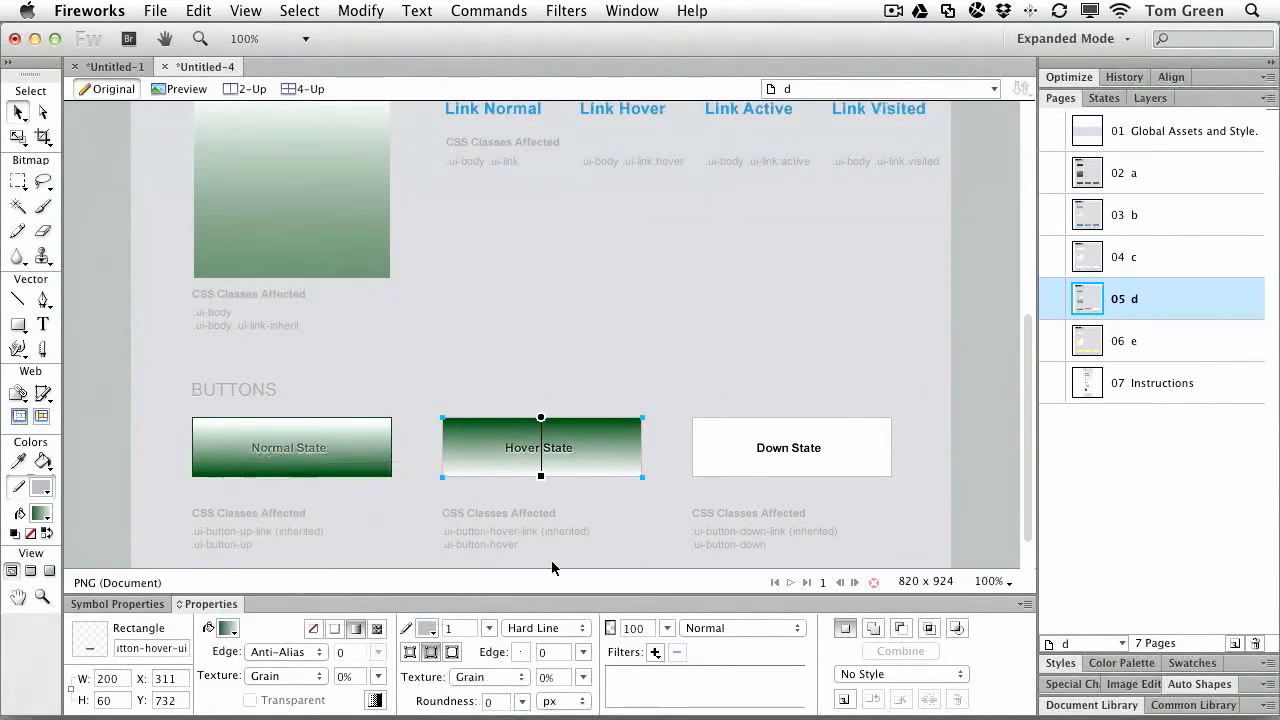
{"action": "left_click", "coordinate": [424, 632]}
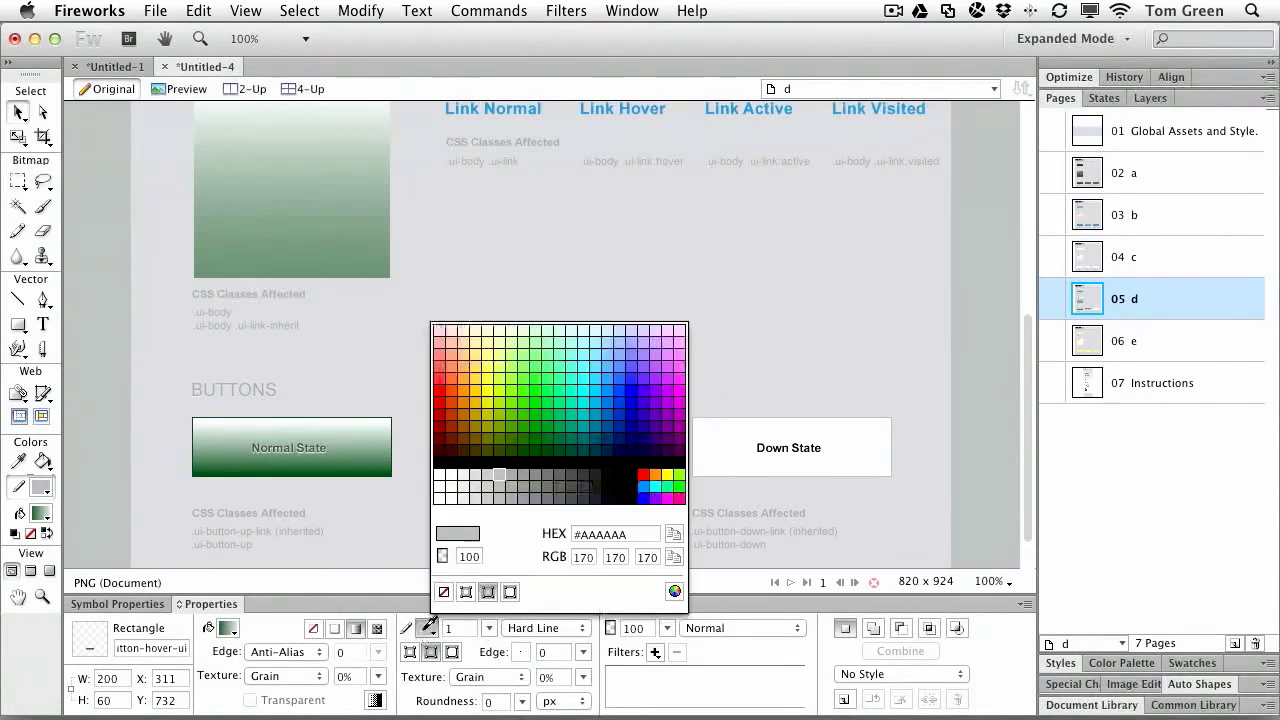
{"action": "left_click", "coordinate": [547, 449]}
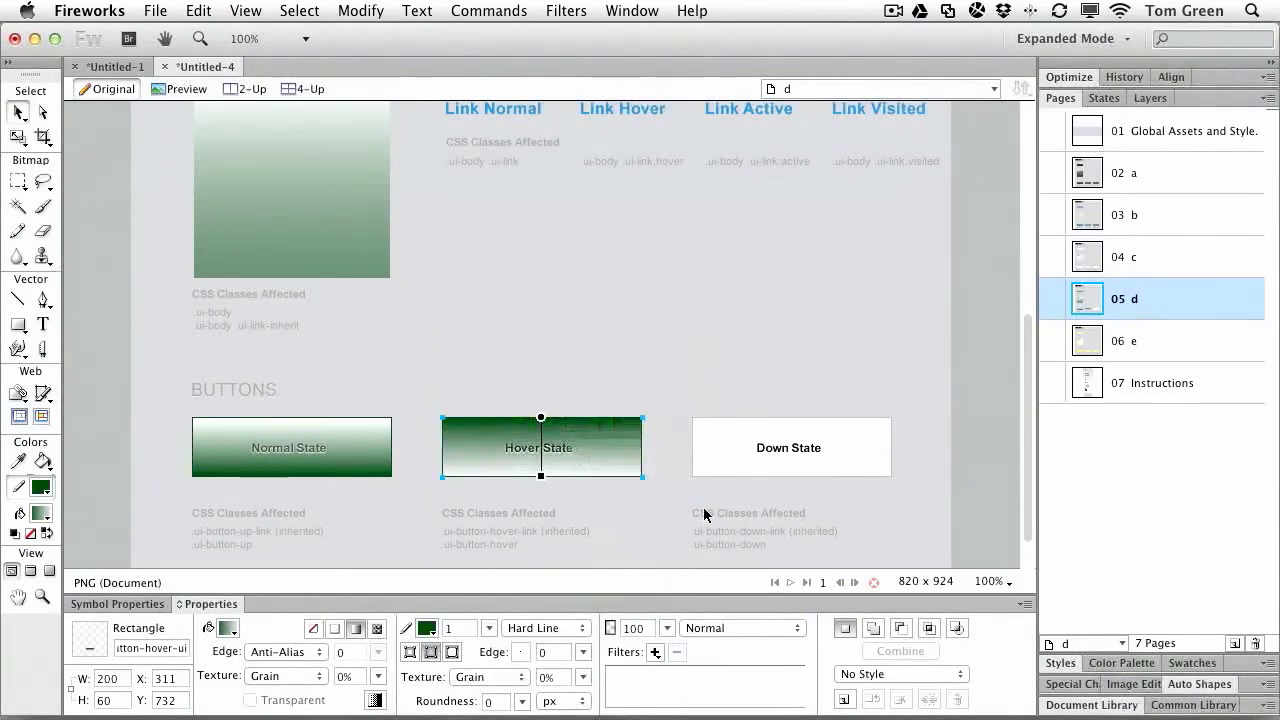
{"action": "left_click", "coordinate": [862, 458]}
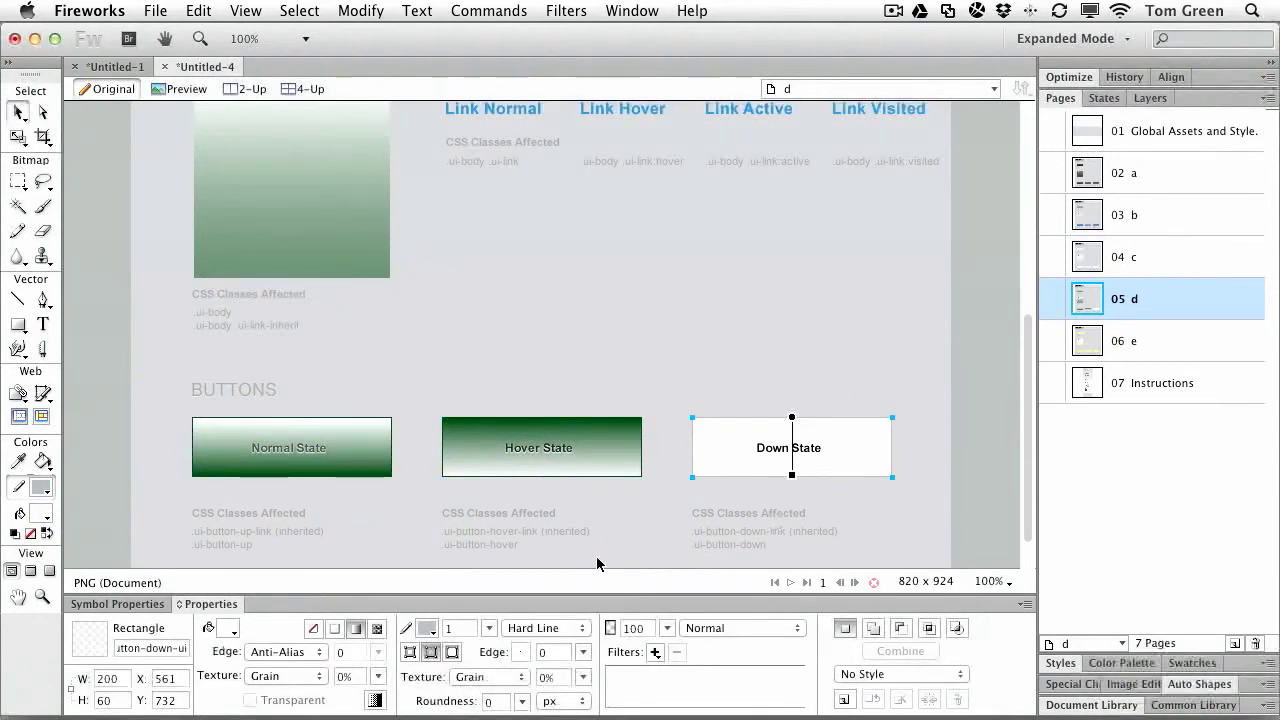
Give the Down State button a dark green outline and end its gradient in #004020
{"action": "left_click", "coordinate": [428, 630]}
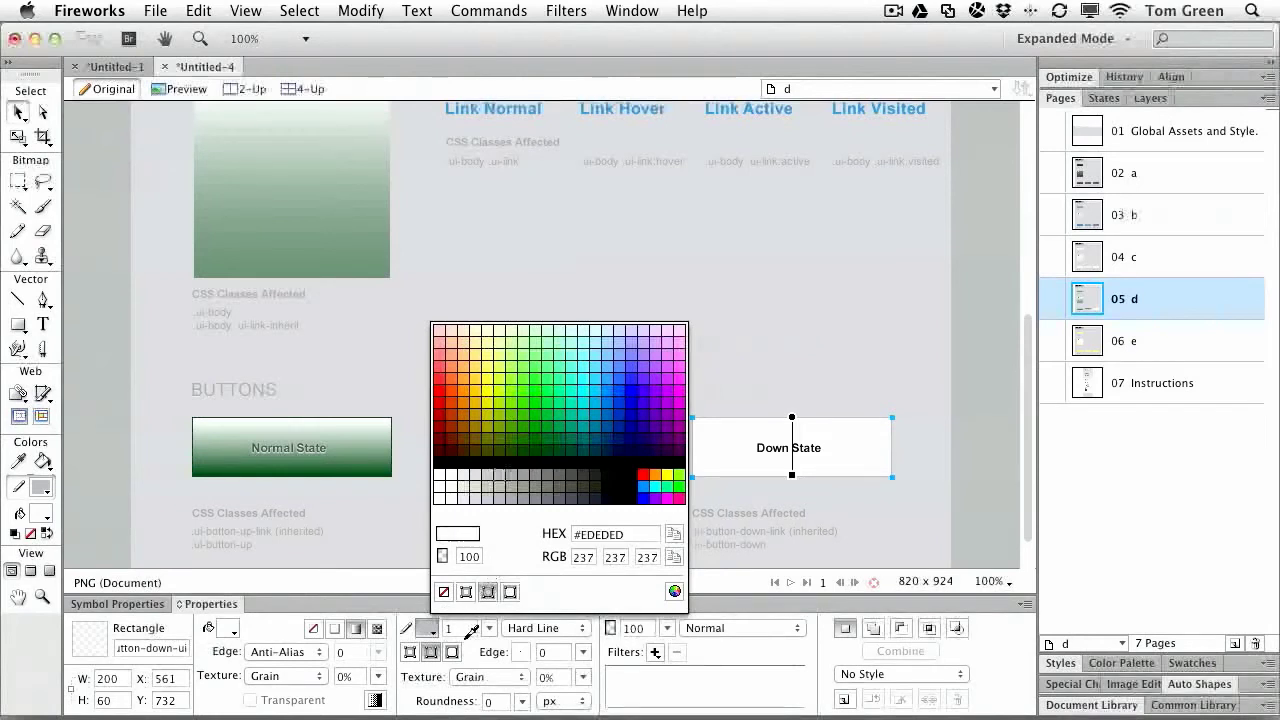
{"action": "left_click", "coordinate": [546, 449]}
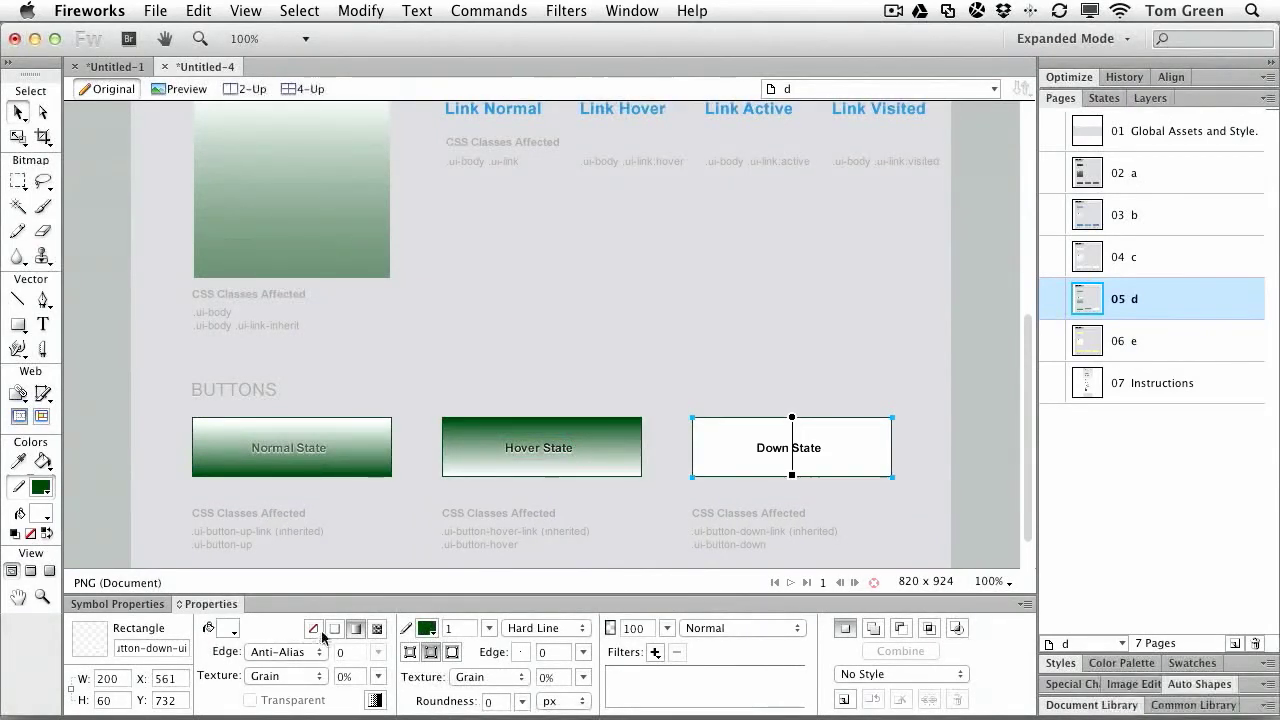
{"action": "left_click", "coordinate": [229, 630]}
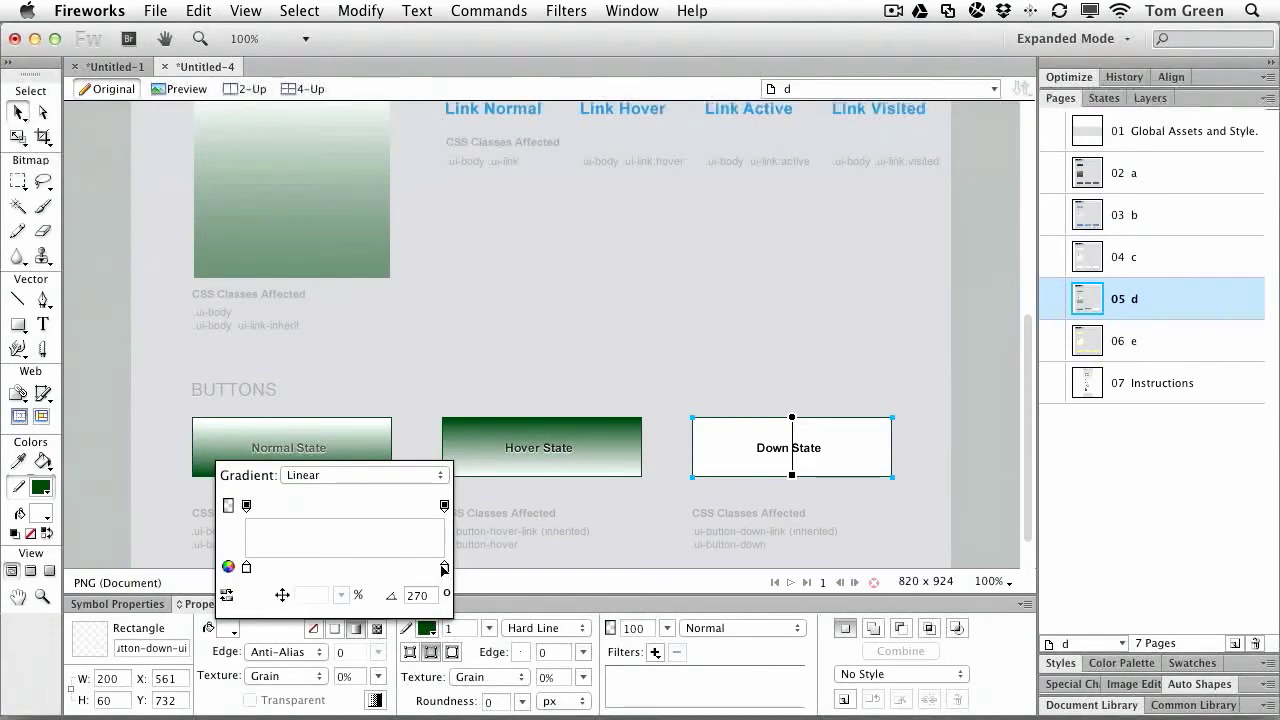
{"action": "left_click", "coordinate": [443, 568]}
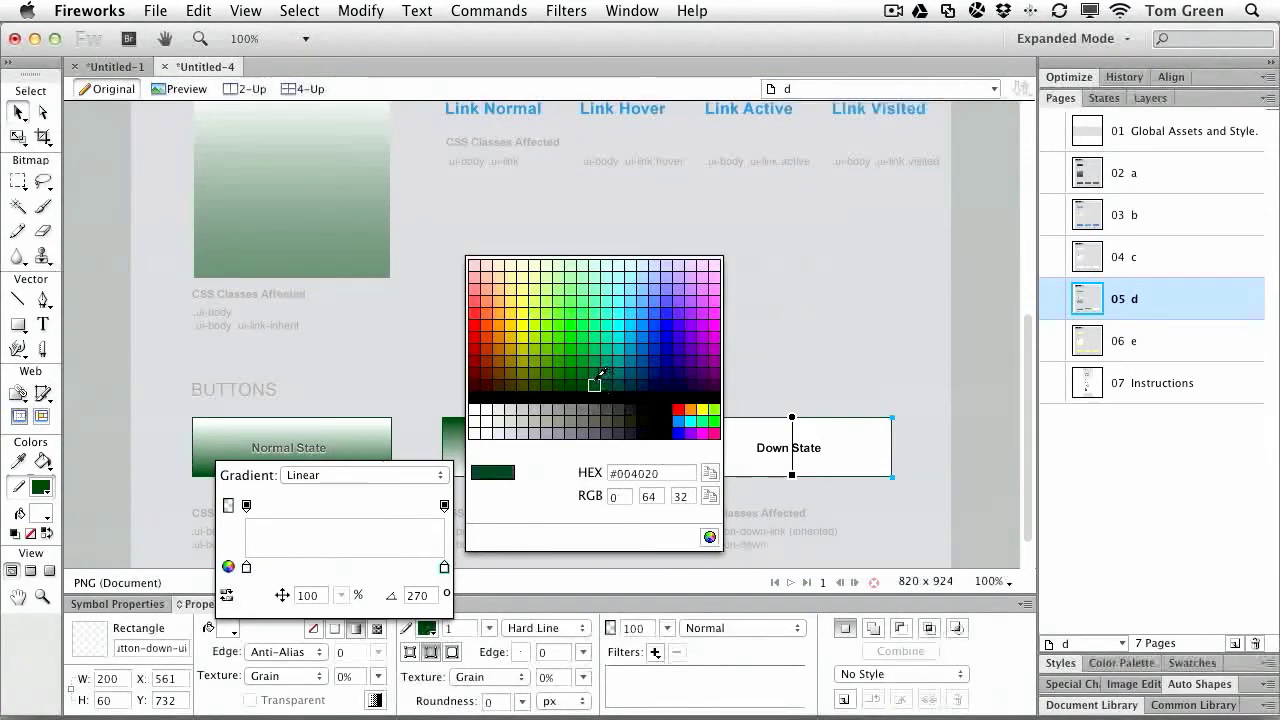
{"action": "left_click", "coordinate": [583, 384]}
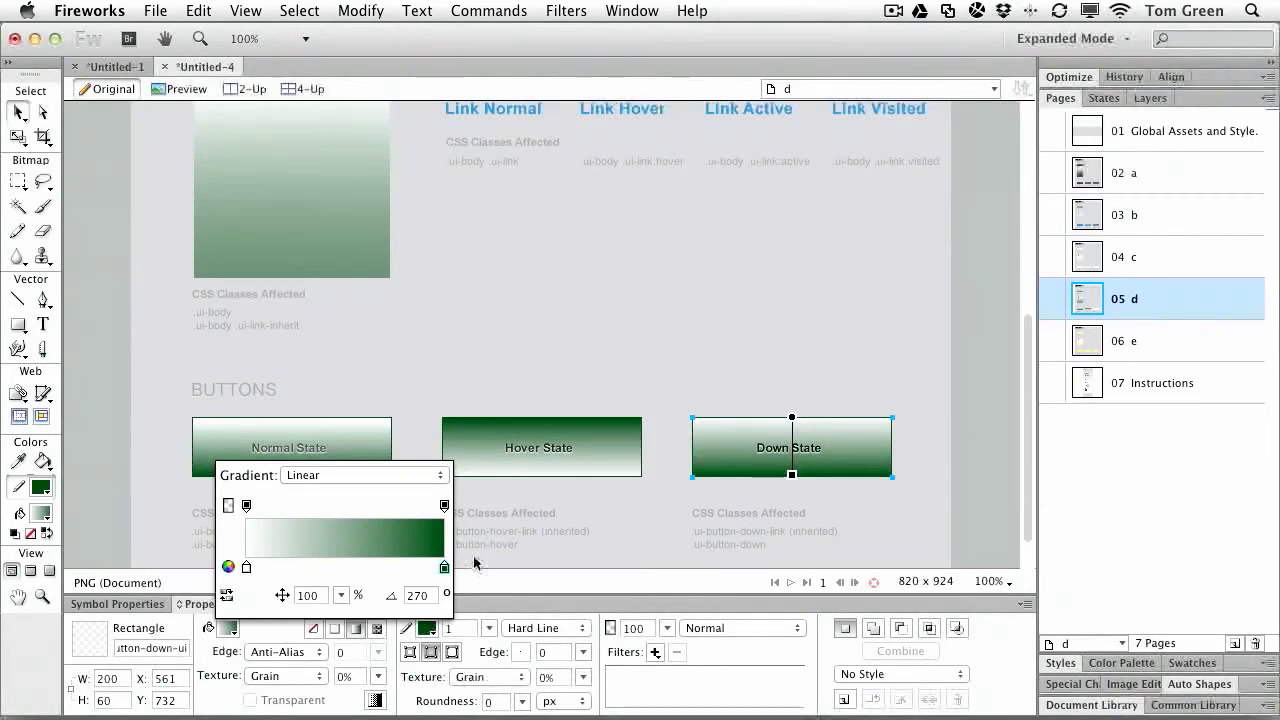
Close the gradient editor and look through the Window list for the extension panels
{"action": "left_click", "coordinate": [601, 355]}
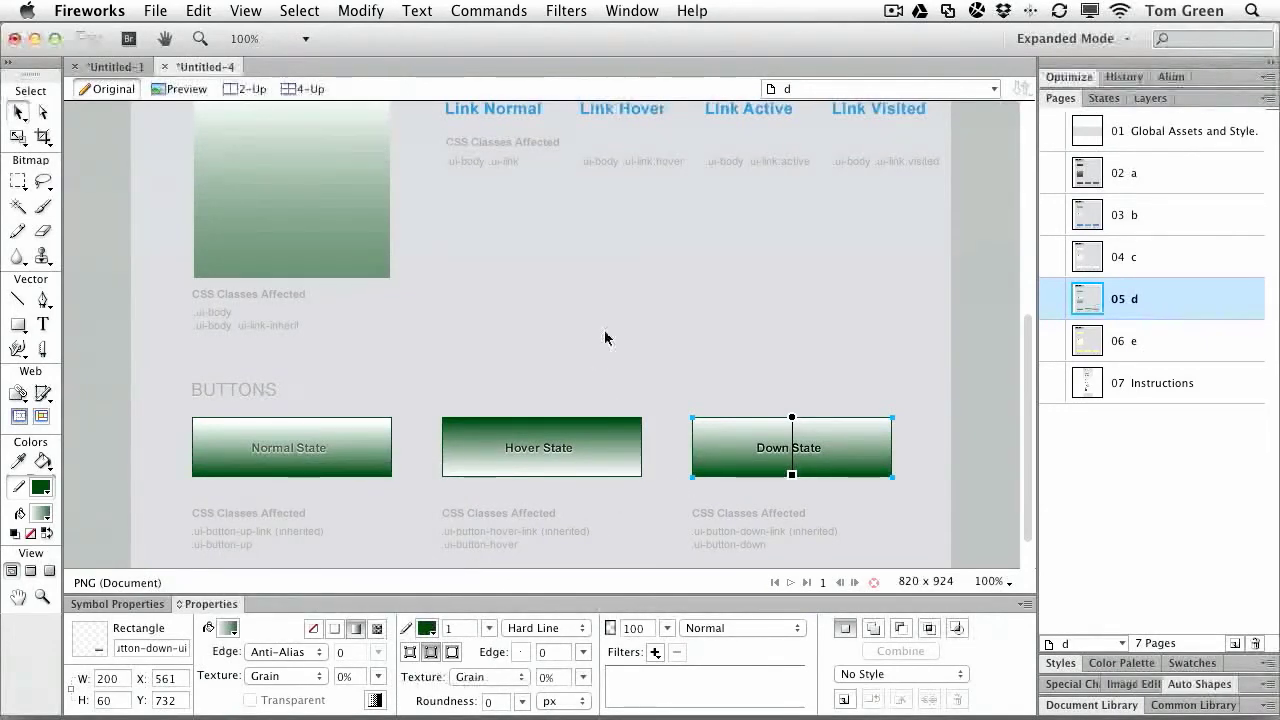
{"action": "scroll", "coordinate": [604, 338], "scroll_direction": "up", "scroll_amount": 8}
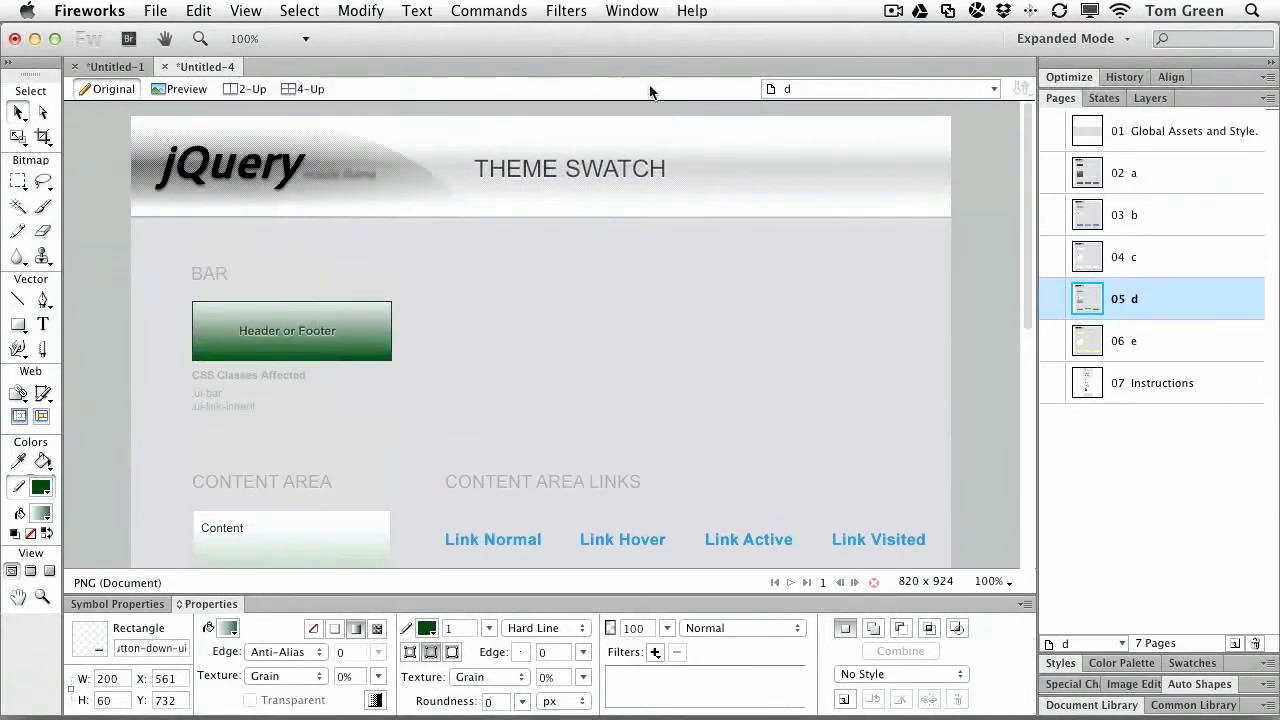
{"action": "left_click", "coordinate": [692, 10]}
{"action": "mouse_move", "coordinate": [632, 10]}
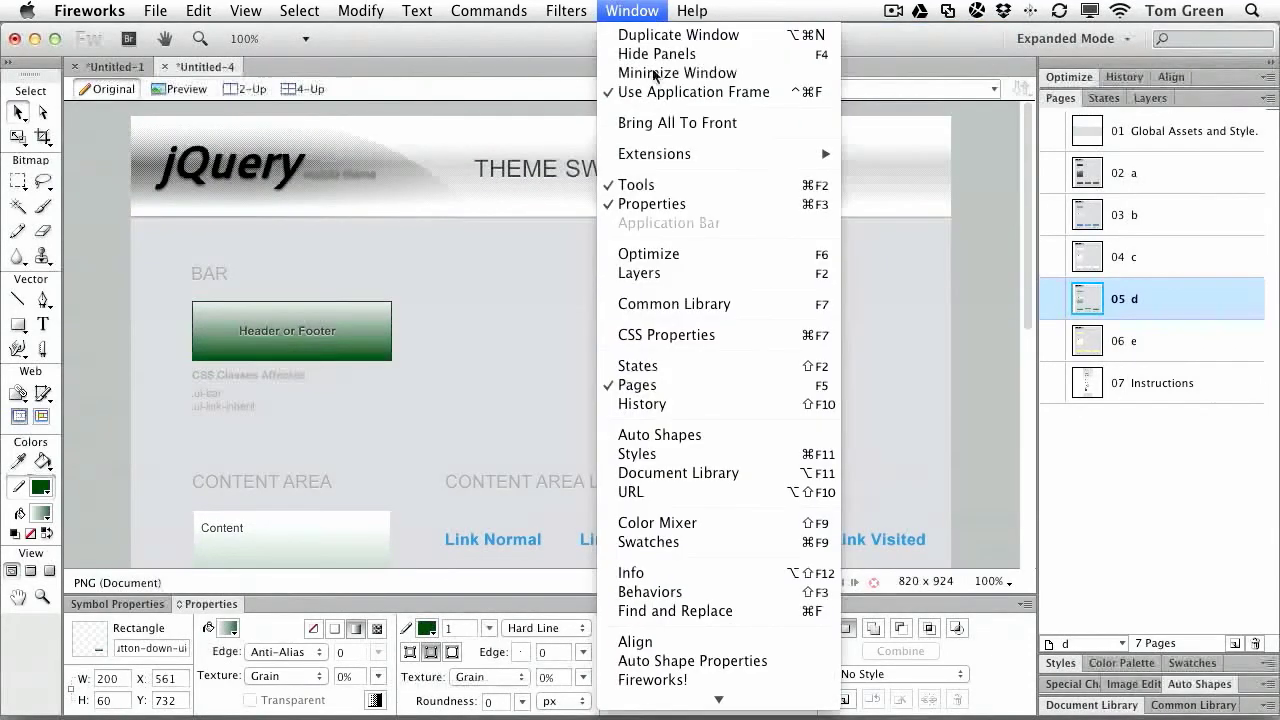
{"action": "mouse_move", "coordinate": [670, 155]}
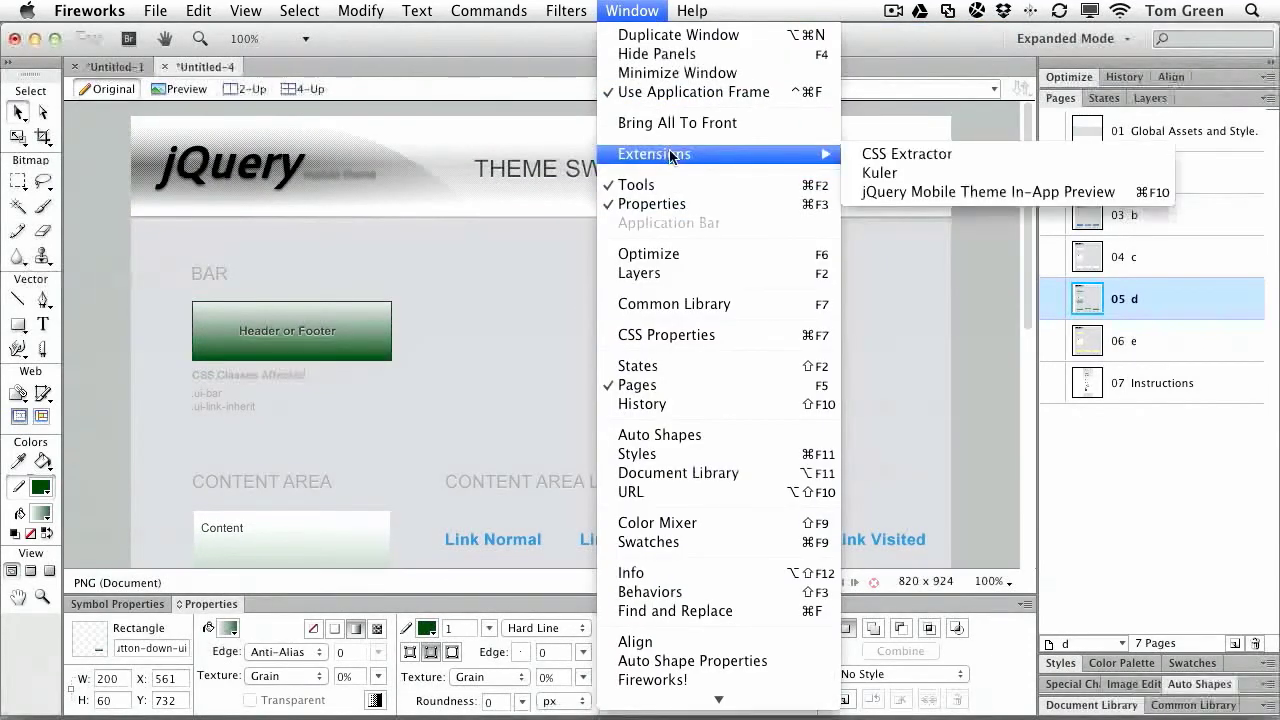
Open the jQuery Mobile Theme In-App Preview, drag it toward the canvas centre, then close it
{"action": "left_click", "coordinate": [862, 193]}
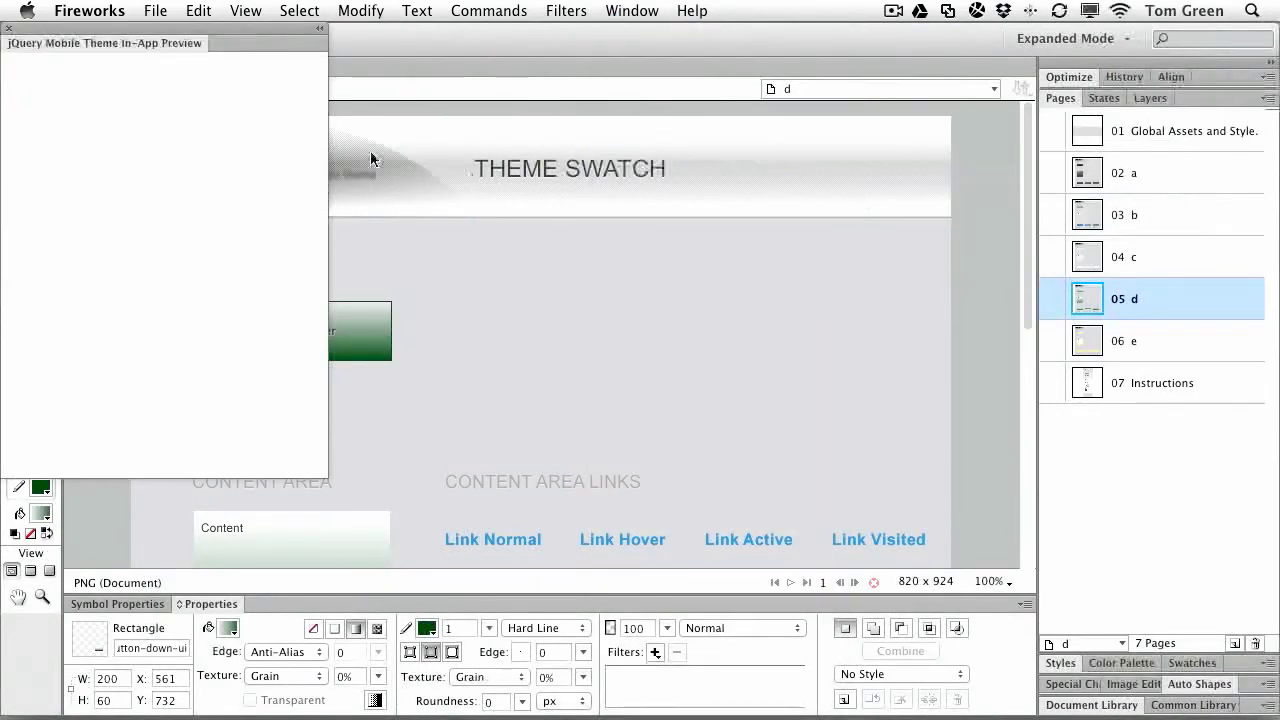
{"action": "left_click_drag", "start_coordinate": [197, 28], "coordinate": [661, 89]}
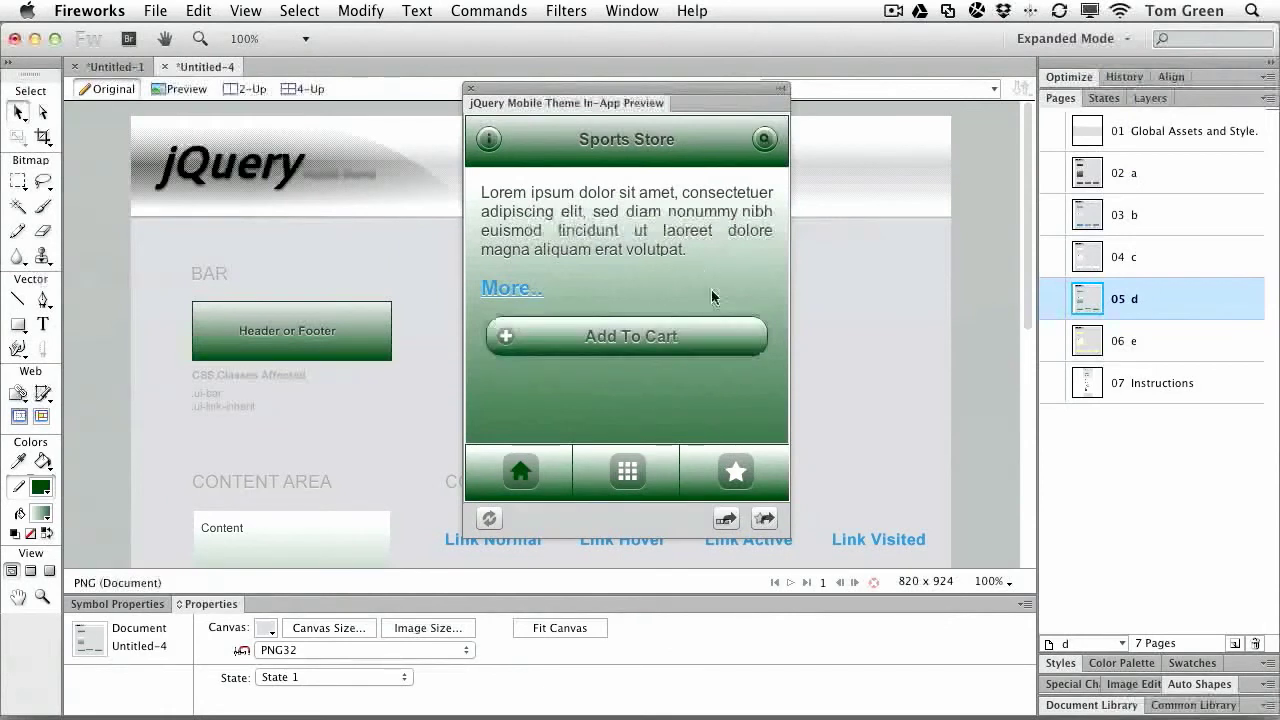
{"action": "left_click", "coordinate": [470, 89]}
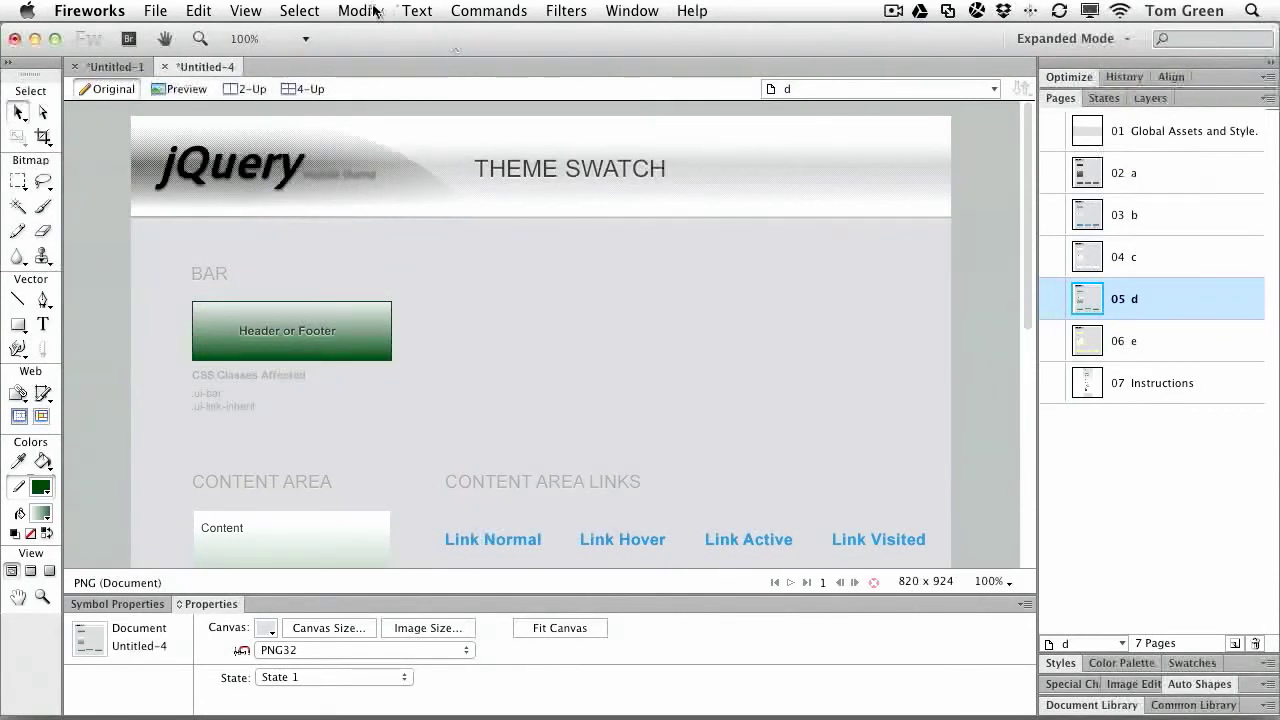
Preview the green jQuery Mobile theme in Firefox using Preview Theme in Browser
{"action": "left_click", "coordinate": [487, 11]}
{"action": "mouse_move", "coordinate": [510, 222]}
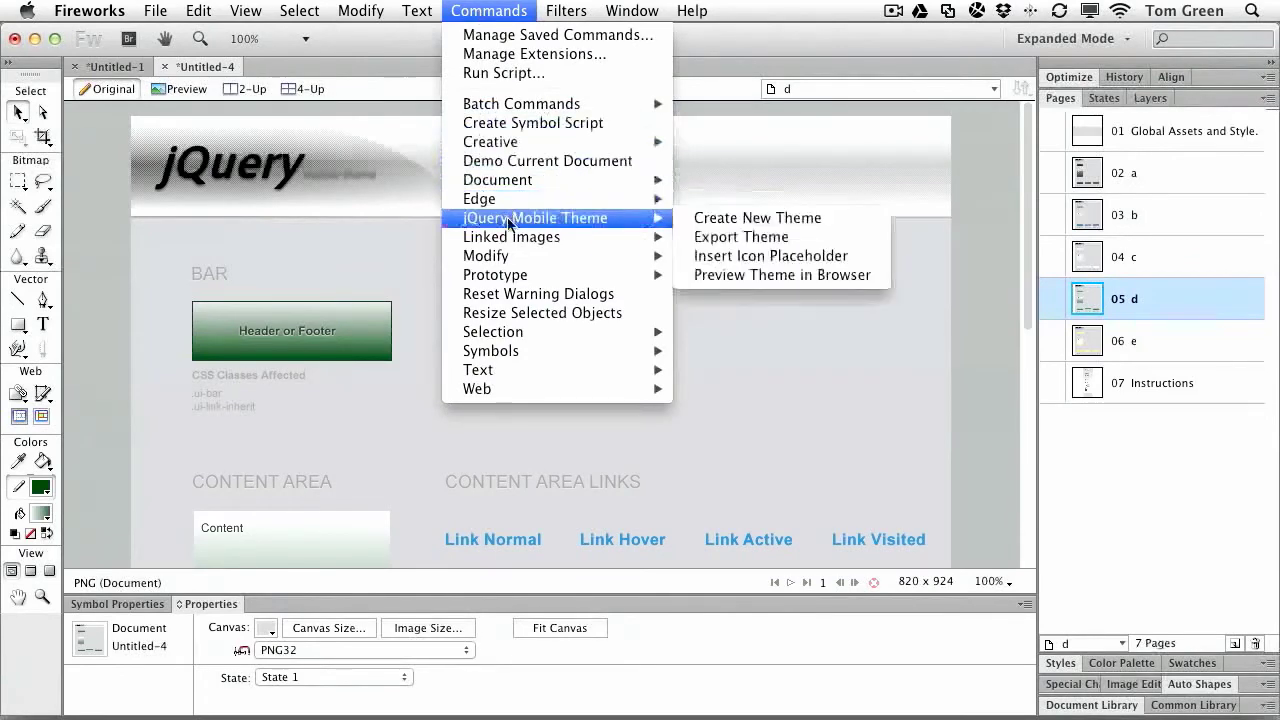
{"action": "left_click", "coordinate": [701, 276]}
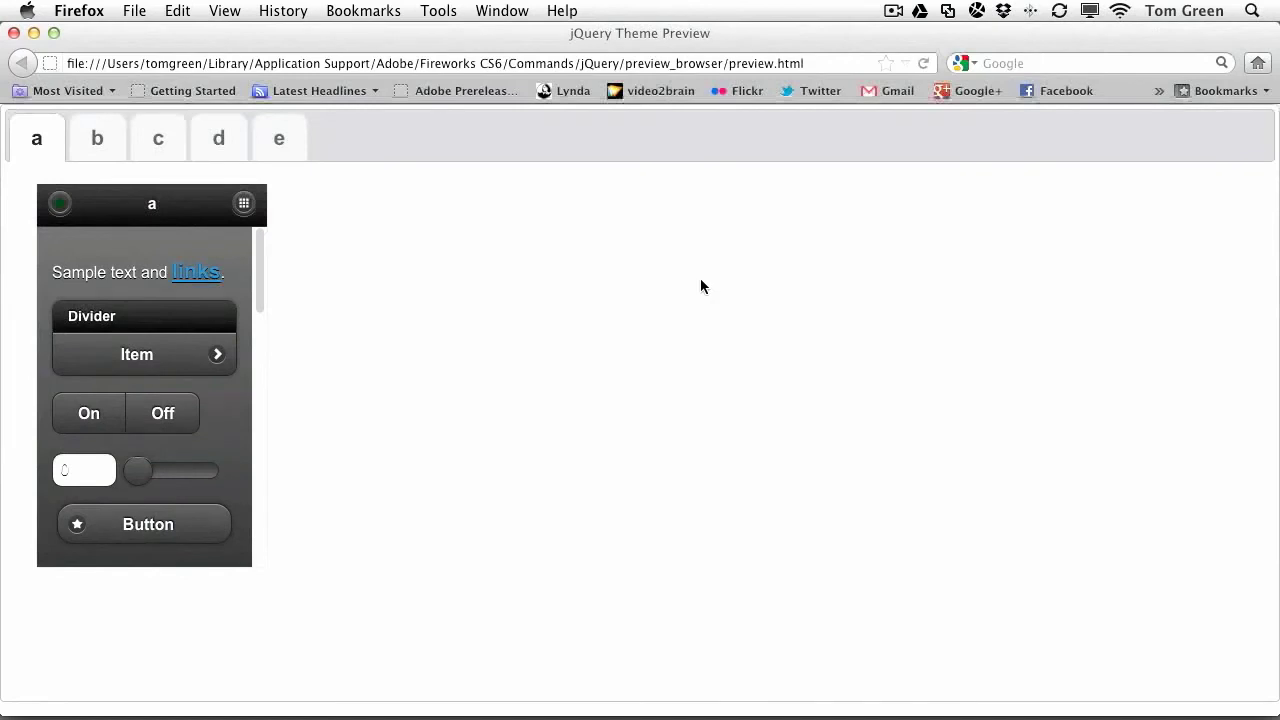
View swatches b, c, green d and e in Firefox's theme preview, then quit Firefox
{"action": "left_click", "coordinate": [98, 152]}
{"action": "left_click", "coordinate": [157, 145]}
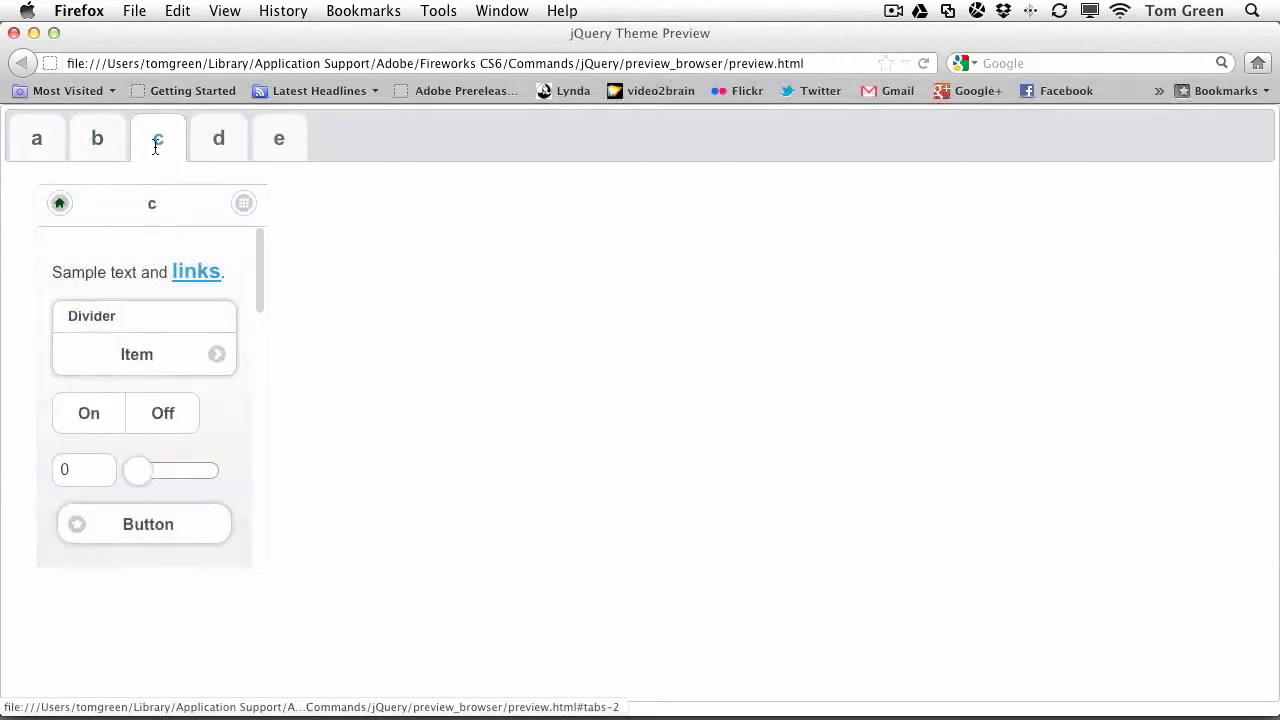
{"action": "left_click", "coordinate": [200, 140]}
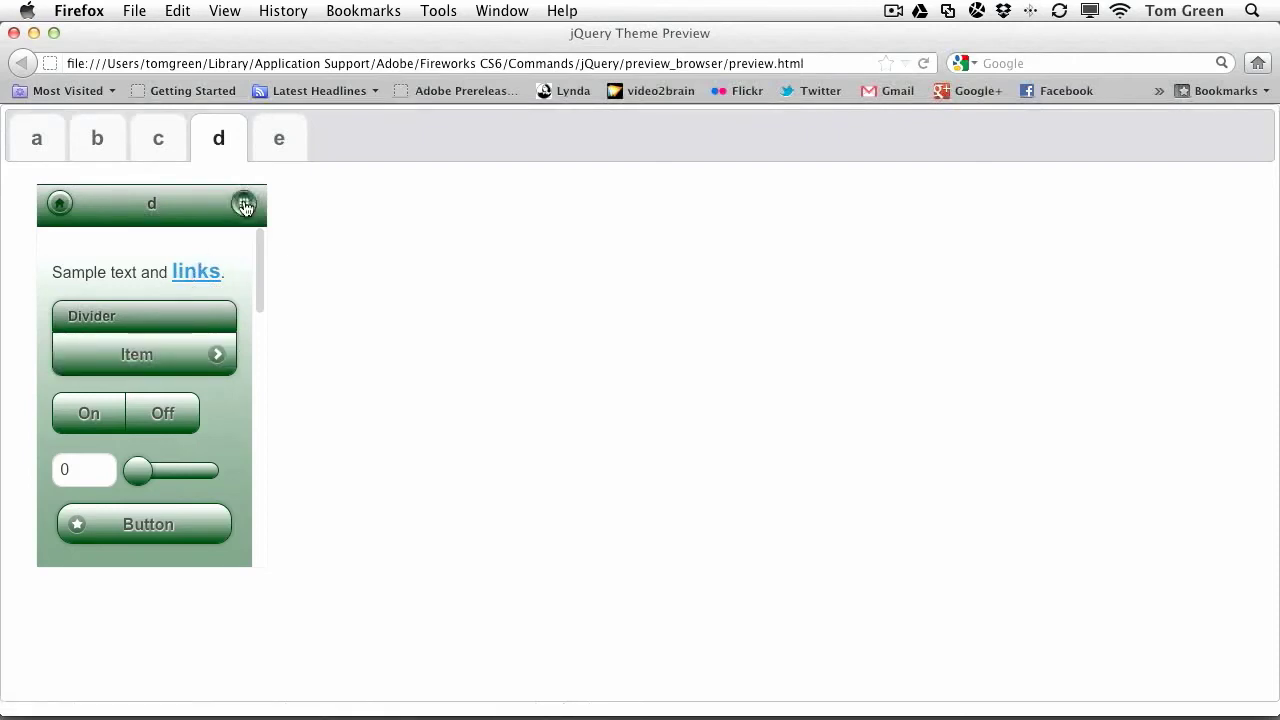
{"action": "left_click", "coordinate": [280, 144]}
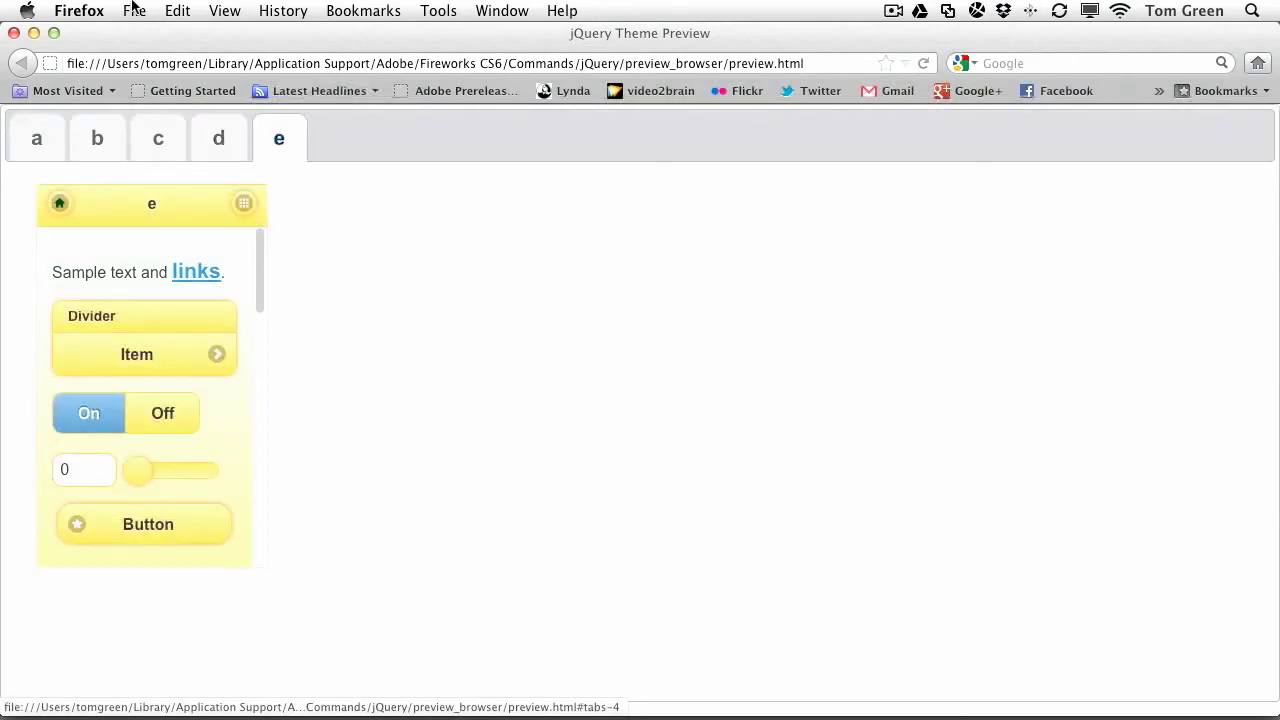
{"action": "left_click", "coordinate": [88, 11]}
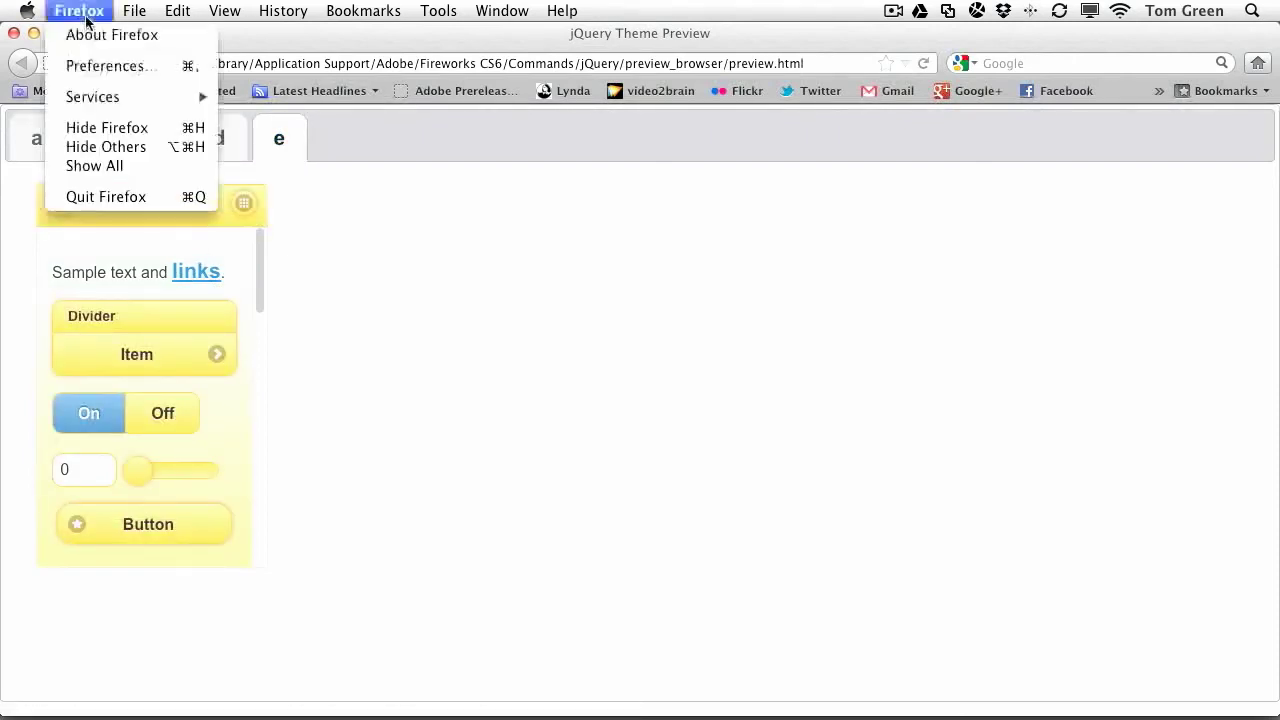
{"action": "left_click", "coordinate": [106, 198]}
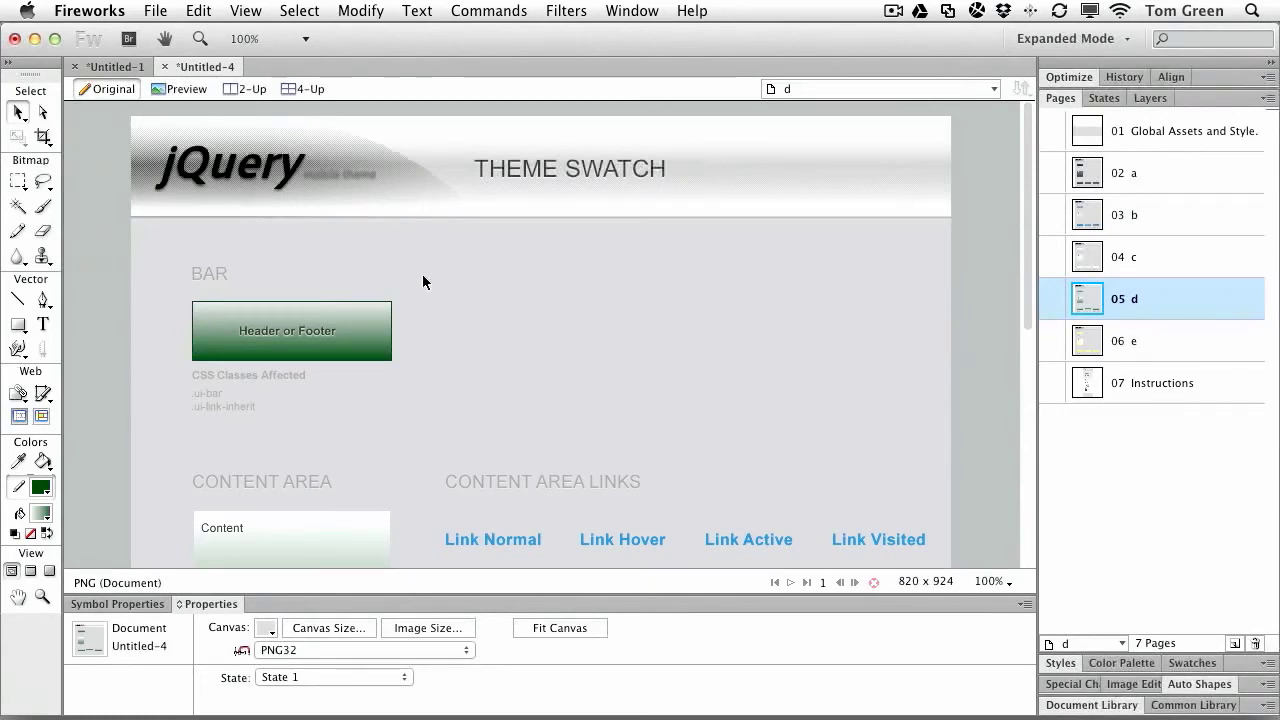
{"action": "scroll", "coordinate": [543, 288], "scroll_direction": "down", "scroll_amount": 5}
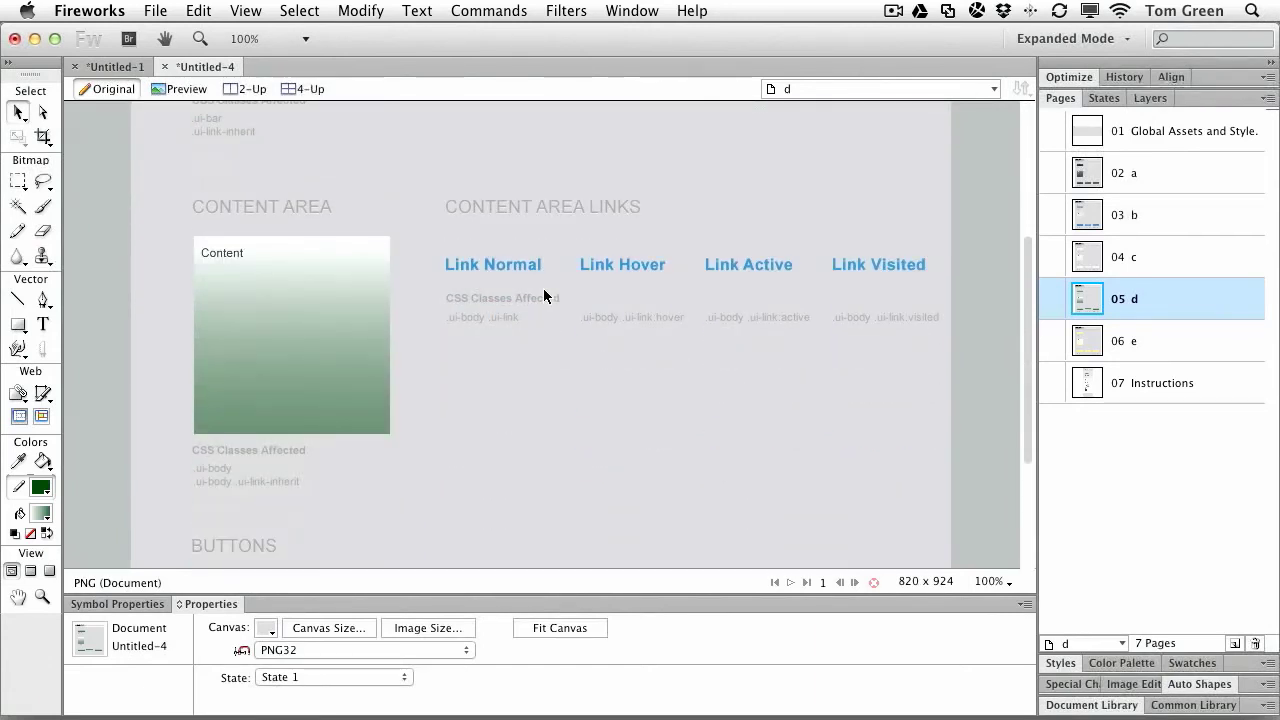
{"action": "scroll", "coordinate": [543, 289], "scroll_direction": "up", "scroll_amount": 3}
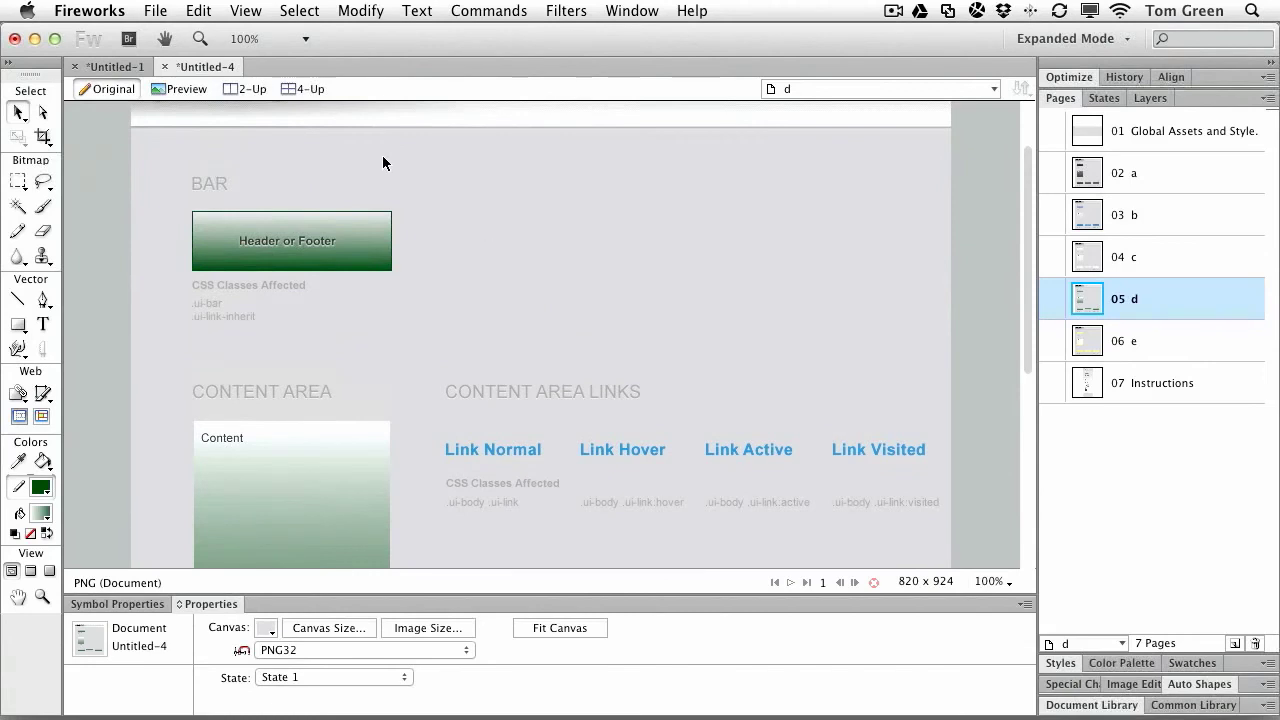
{"action": "scroll", "coordinate": [612, 262], "scroll_direction": "up", "scroll_amount": 2}
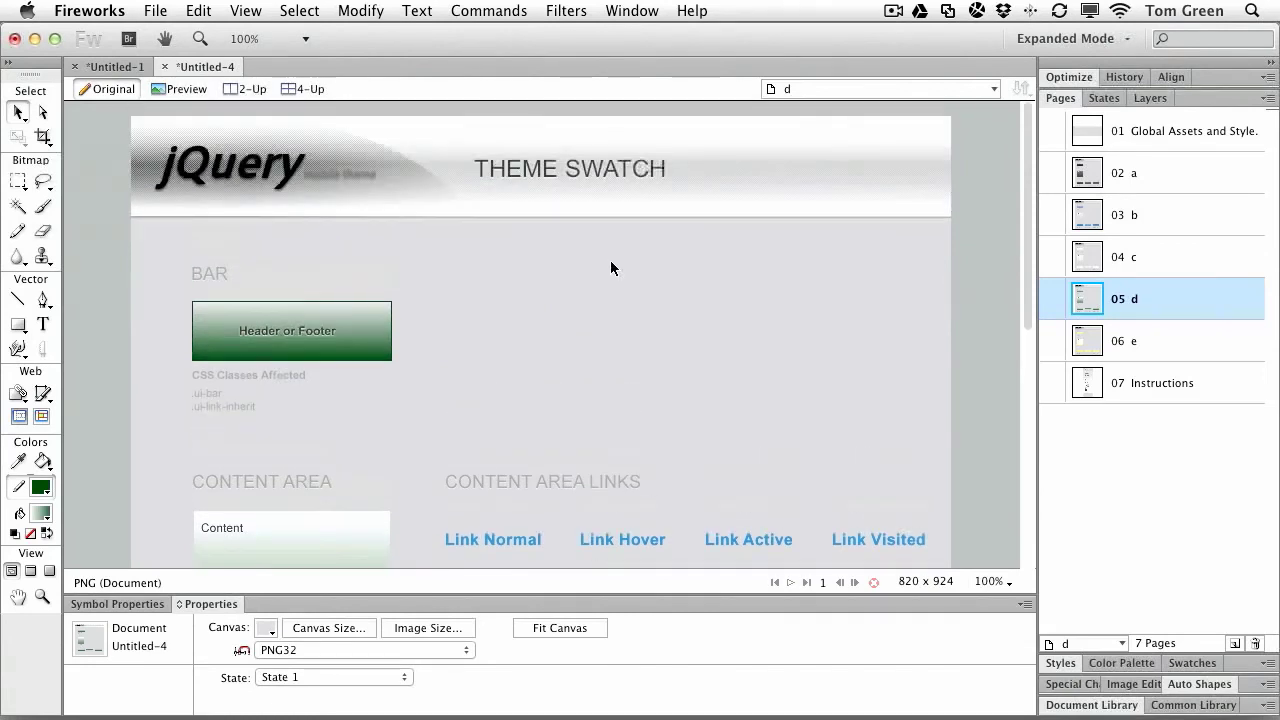
{"action": "left_click", "coordinate": [647, 12]}
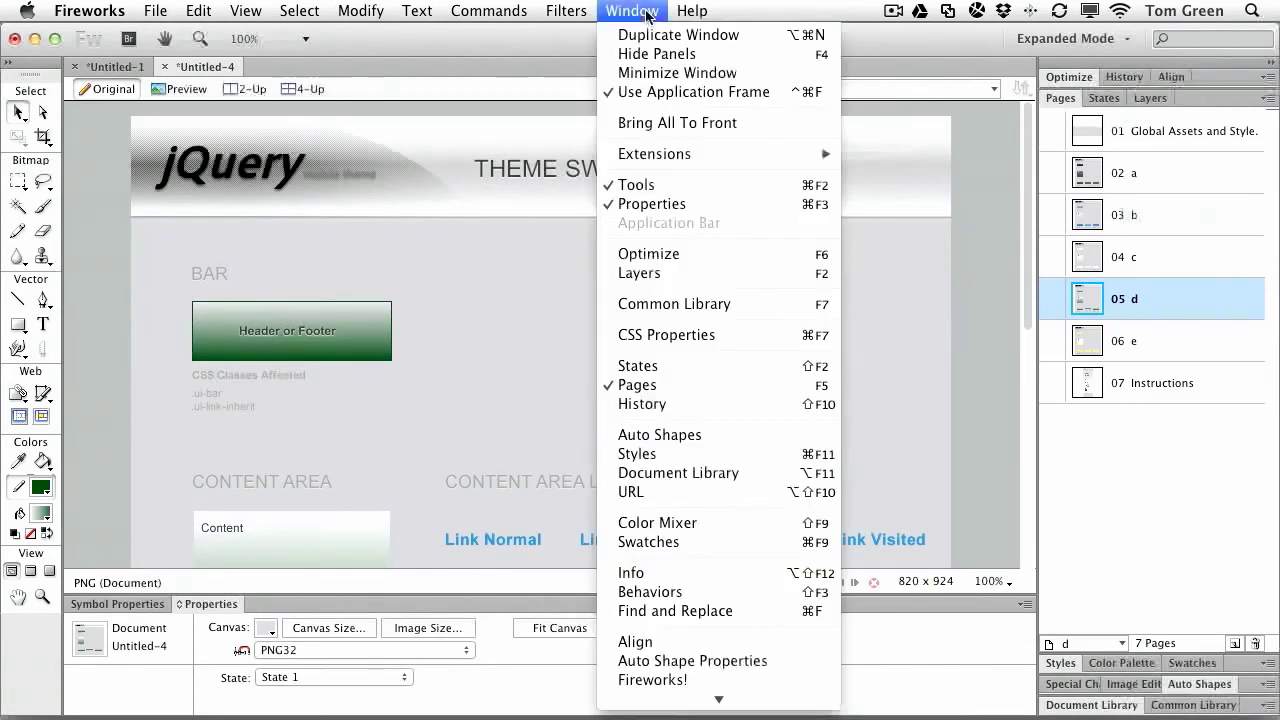
{"action": "mouse_move", "coordinate": [780, 154]}
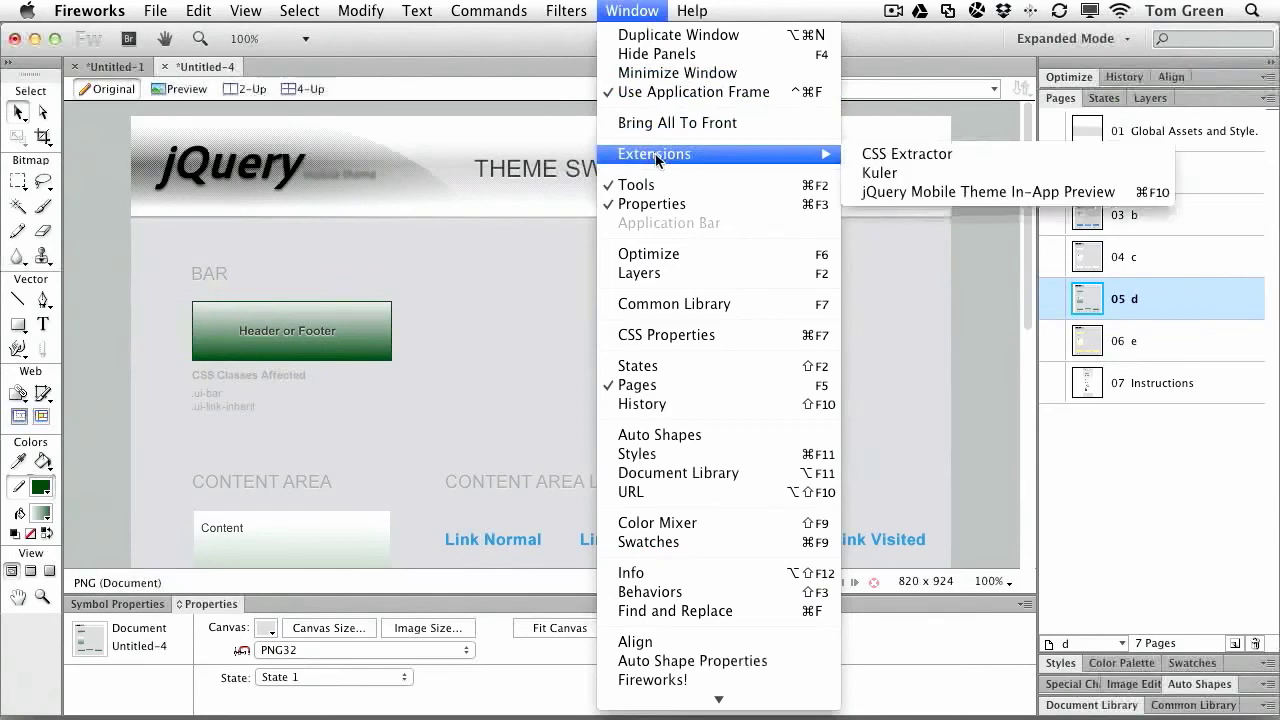
{"action": "left_click", "coordinate": [912, 193]}
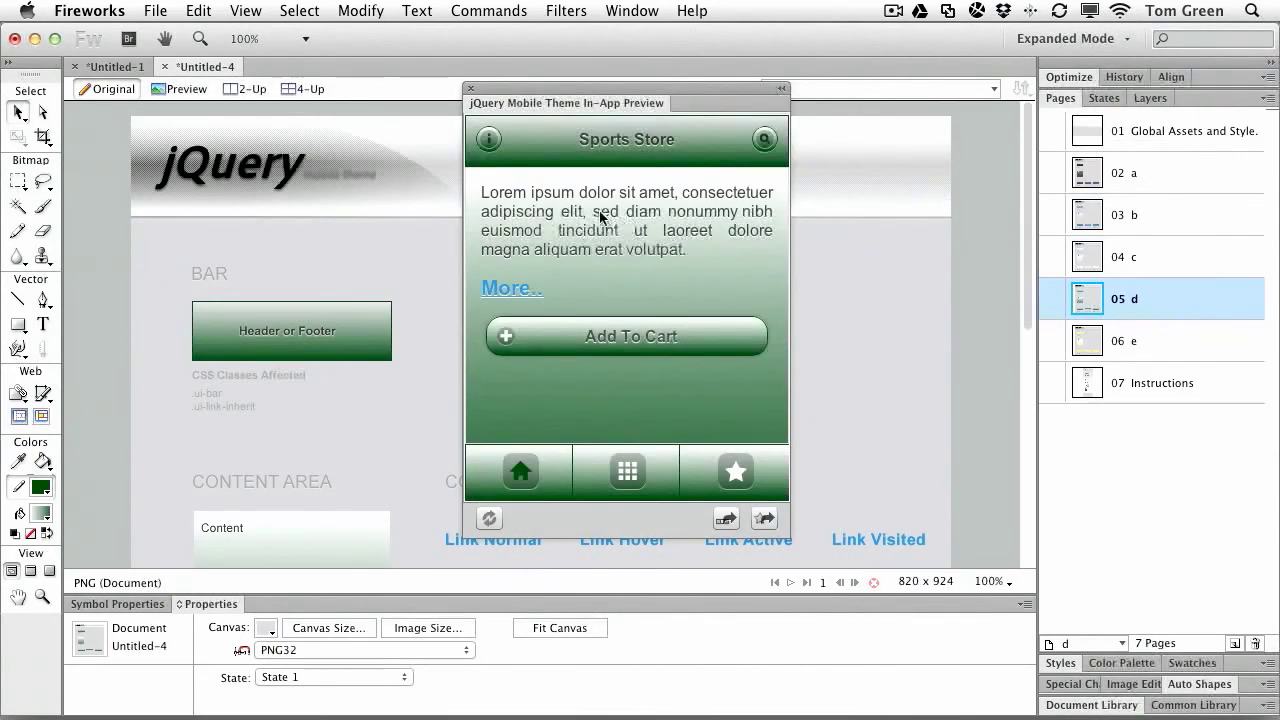
{"action": "left_click", "coordinate": [470, 90]}
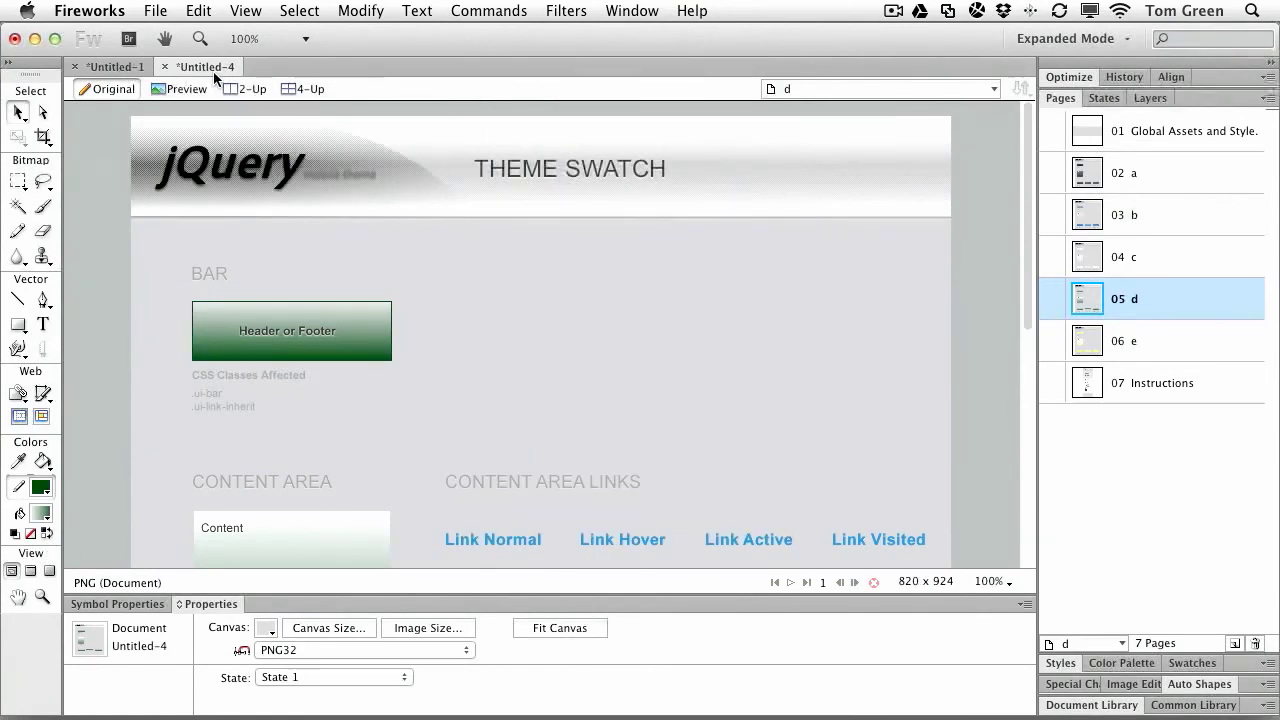
Glance at the theme commands, then check the Global Assets page and return to page 05 d
{"action": "left_click", "coordinate": [487, 11]}
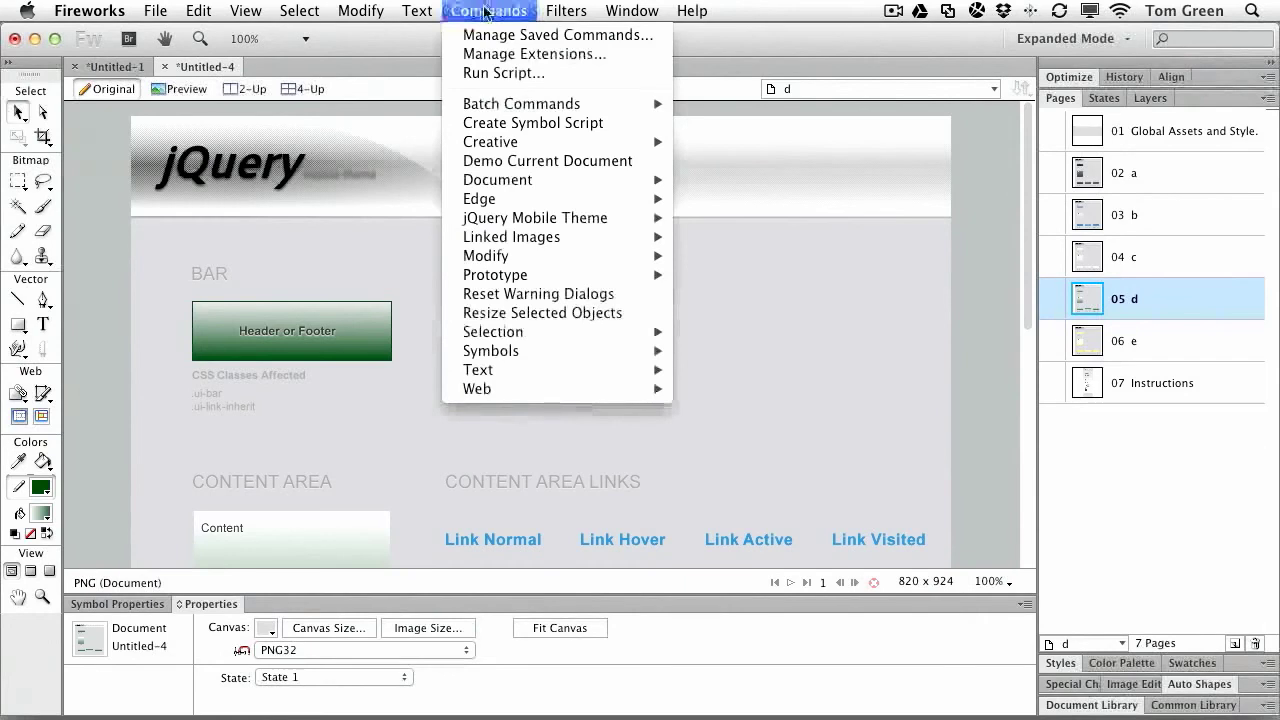
{"action": "mouse_move", "coordinate": [518, 232]}
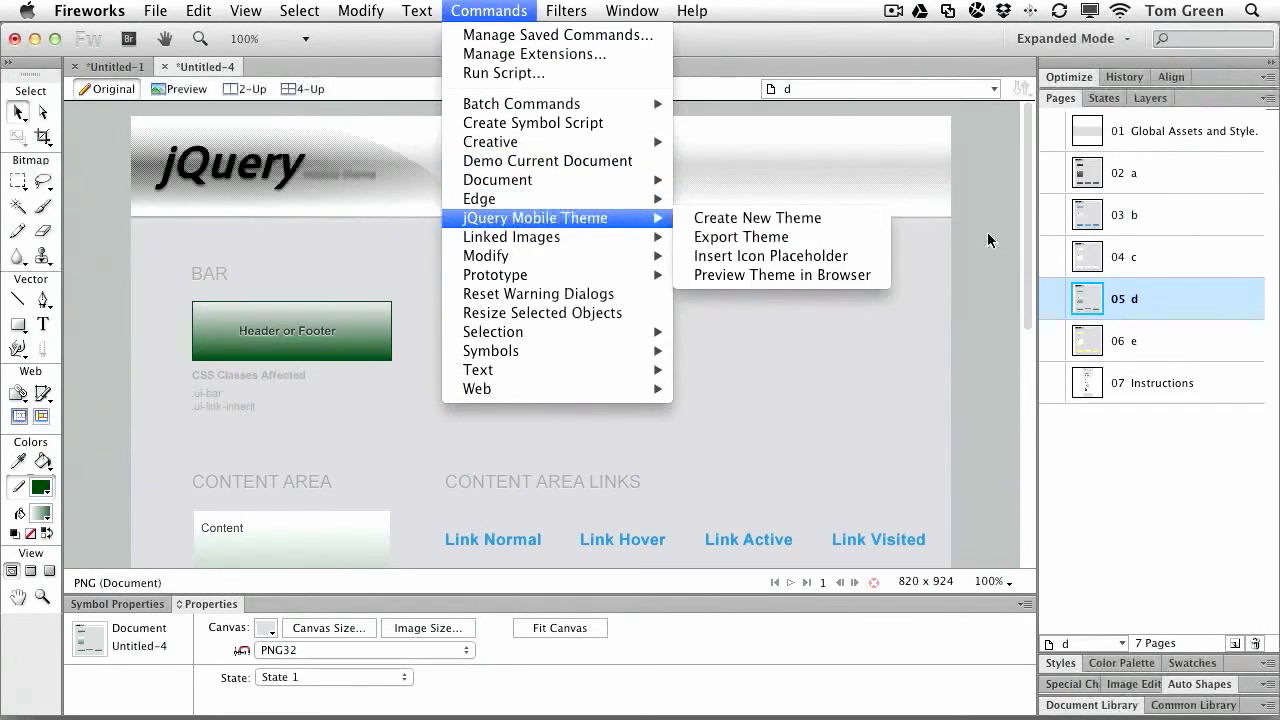
{"action": "left_click", "coordinate": [745, 218]}
{"action": "left_click", "coordinate": [1153, 131]}
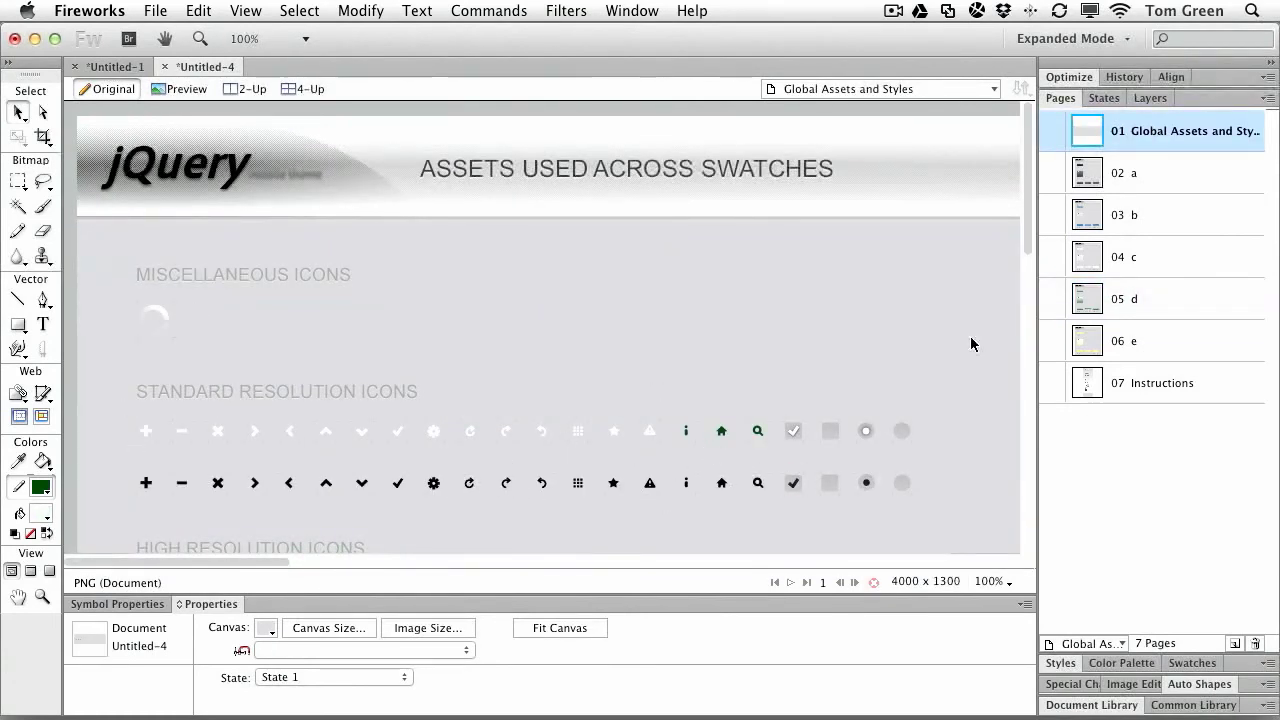
{"action": "left_click", "coordinate": [1132, 301]}
{"action": "scroll", "coordinate": [561, 375], "scroll_direction": "down", "scroll_amount": 10}
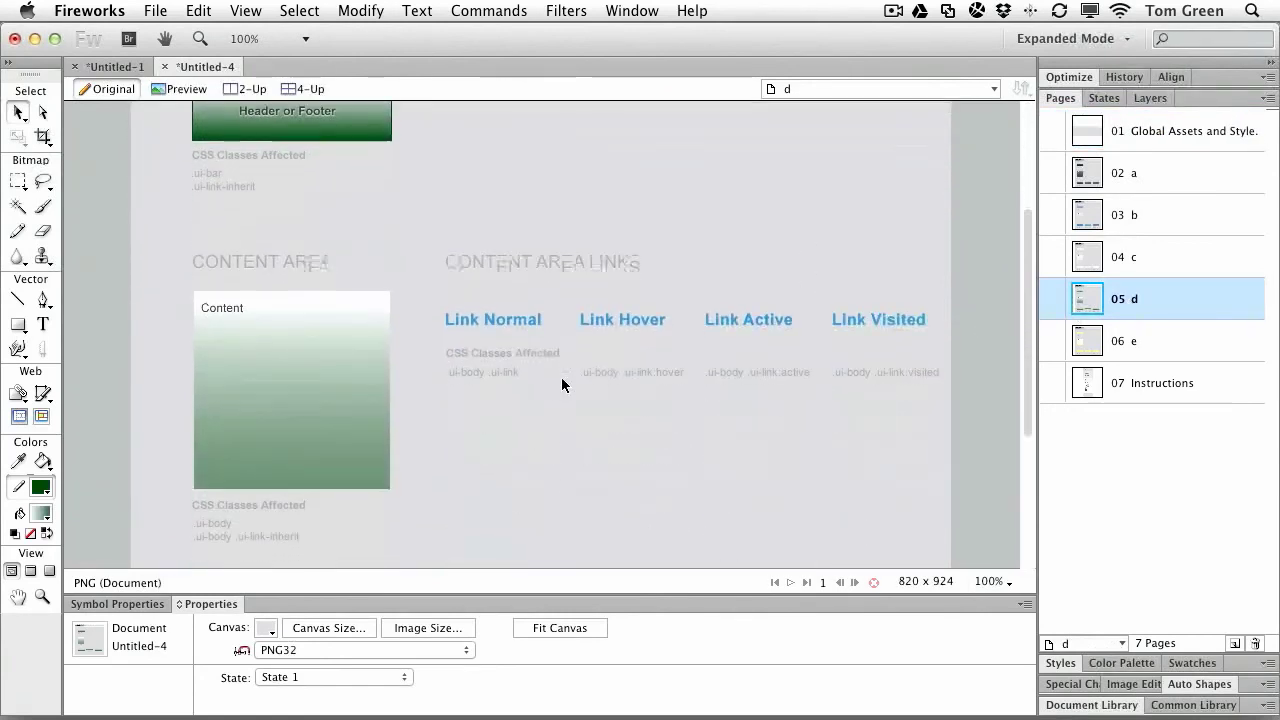
{"action": "scroll", "coordinate": [561, 383], "scroll_direction": "up", "scroll_amount": 10}
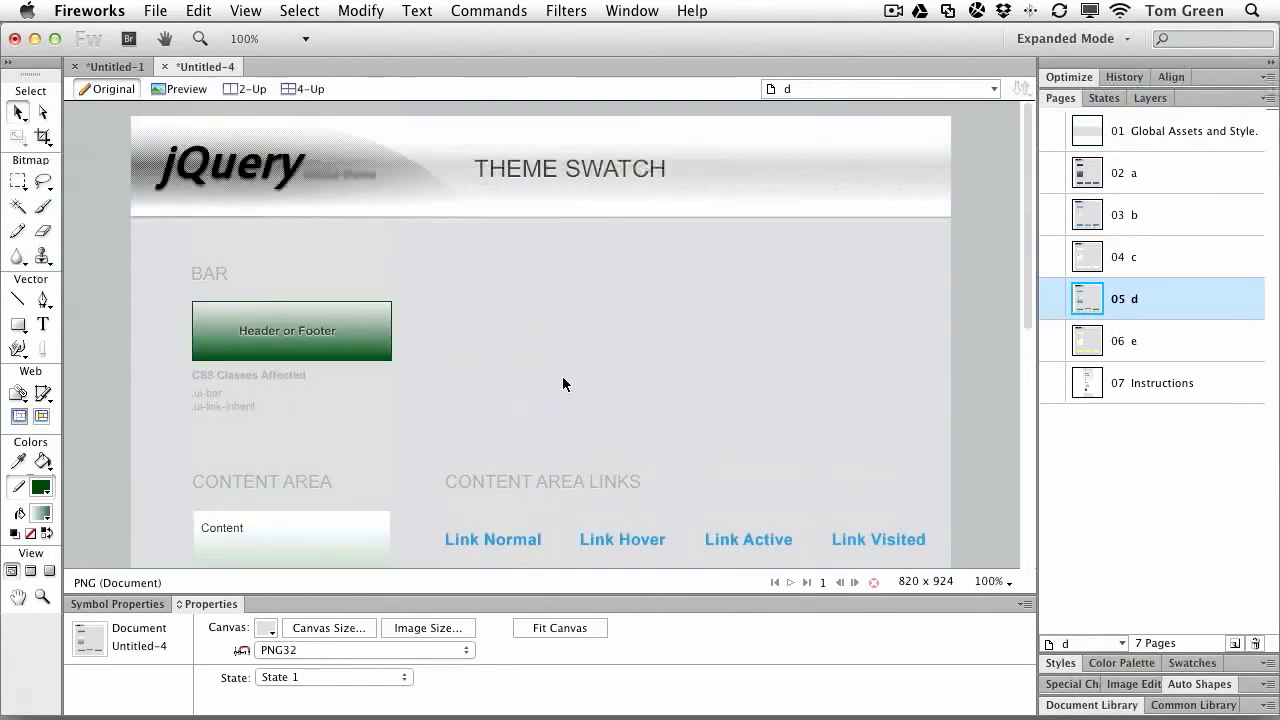
Look for the in-app preview, then bring up jQuery Mobile Theme's Preview Theme in Browser command
{"action": "left_click", "coordinate": [632, 11]}
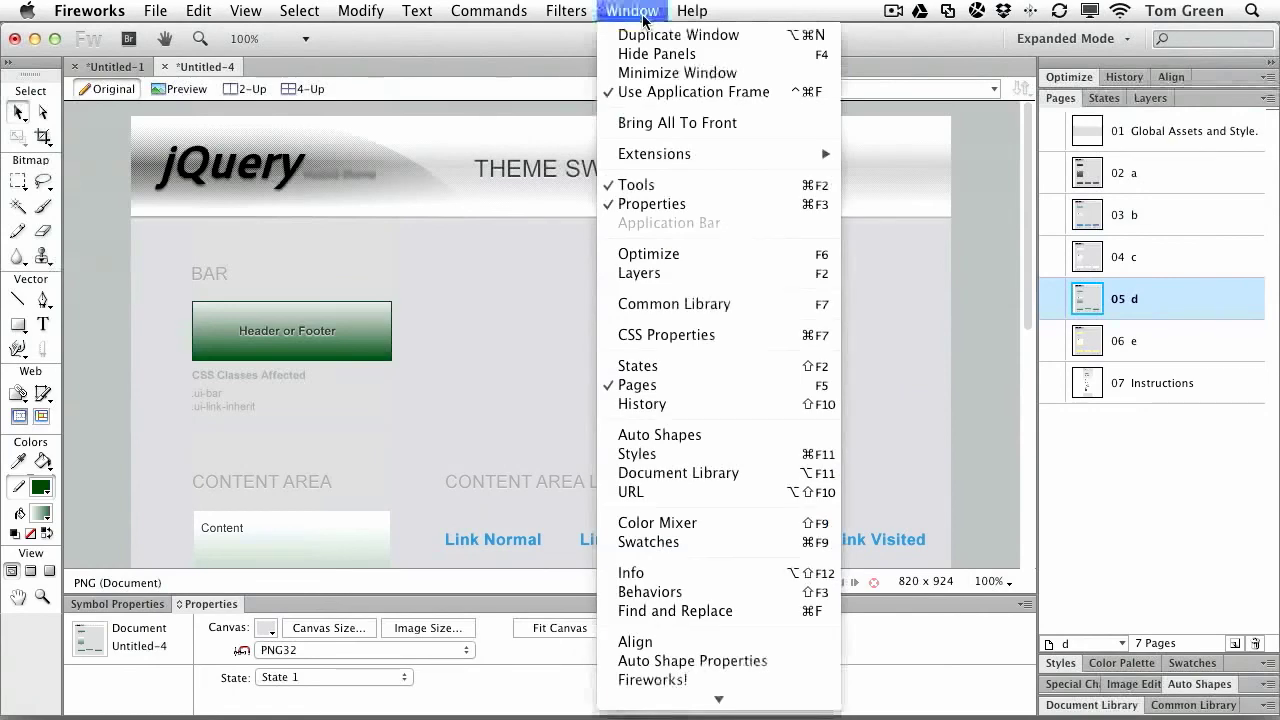
{"action": "mouse_move", "coordinate": [786, 156]}
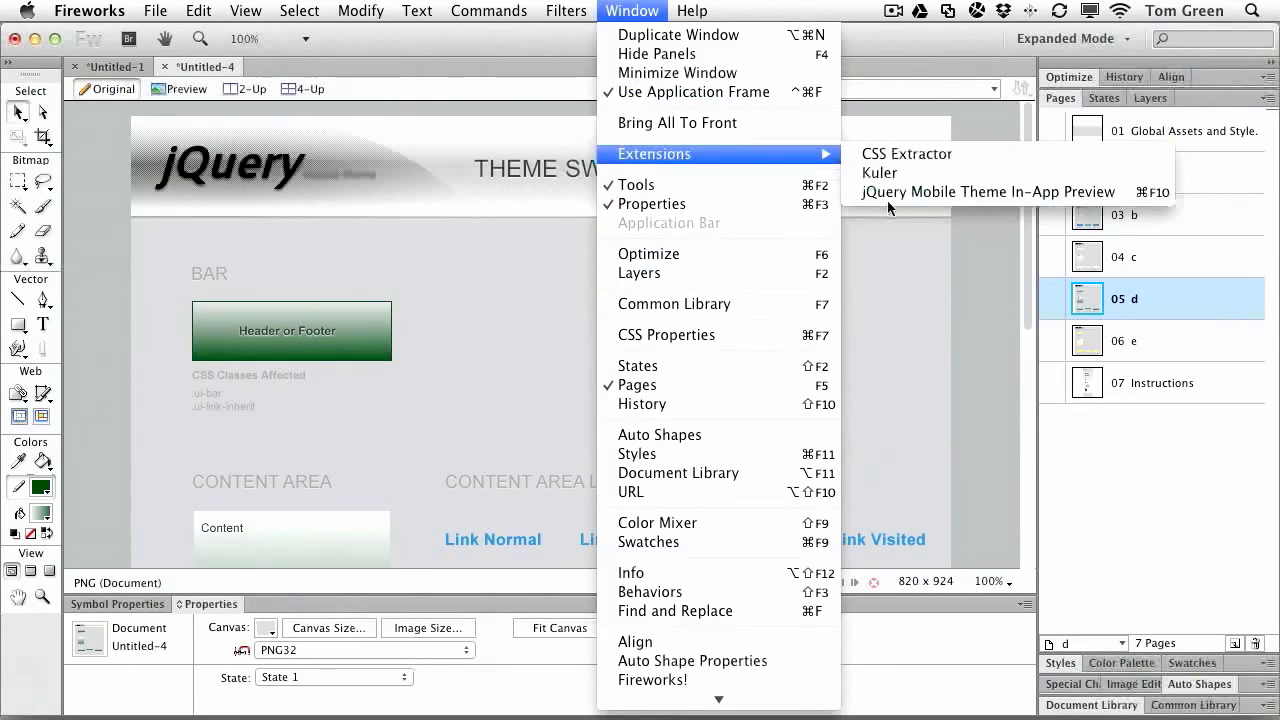
{"action": "left_click", "coordinate": [413, 205]}
{"action": "left_click", "coordinate": [494, 12]}
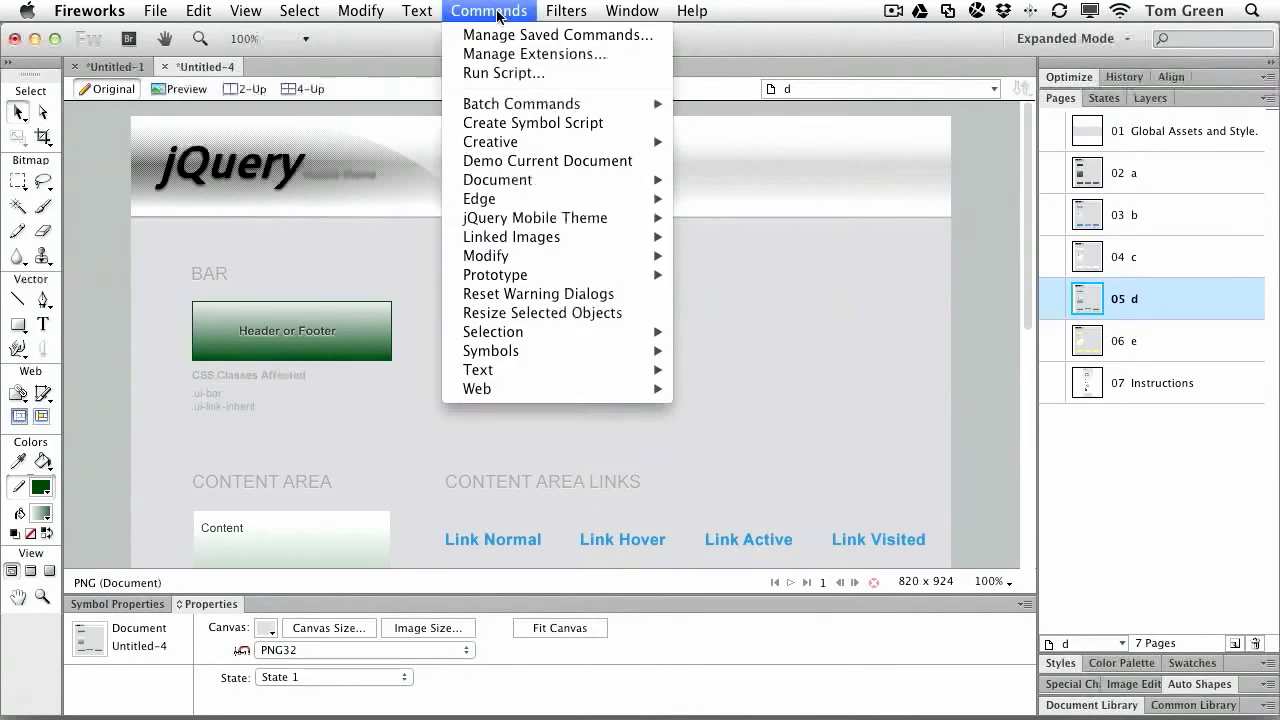
{"action": "mouse_move", "coordinate": [502, 228]}
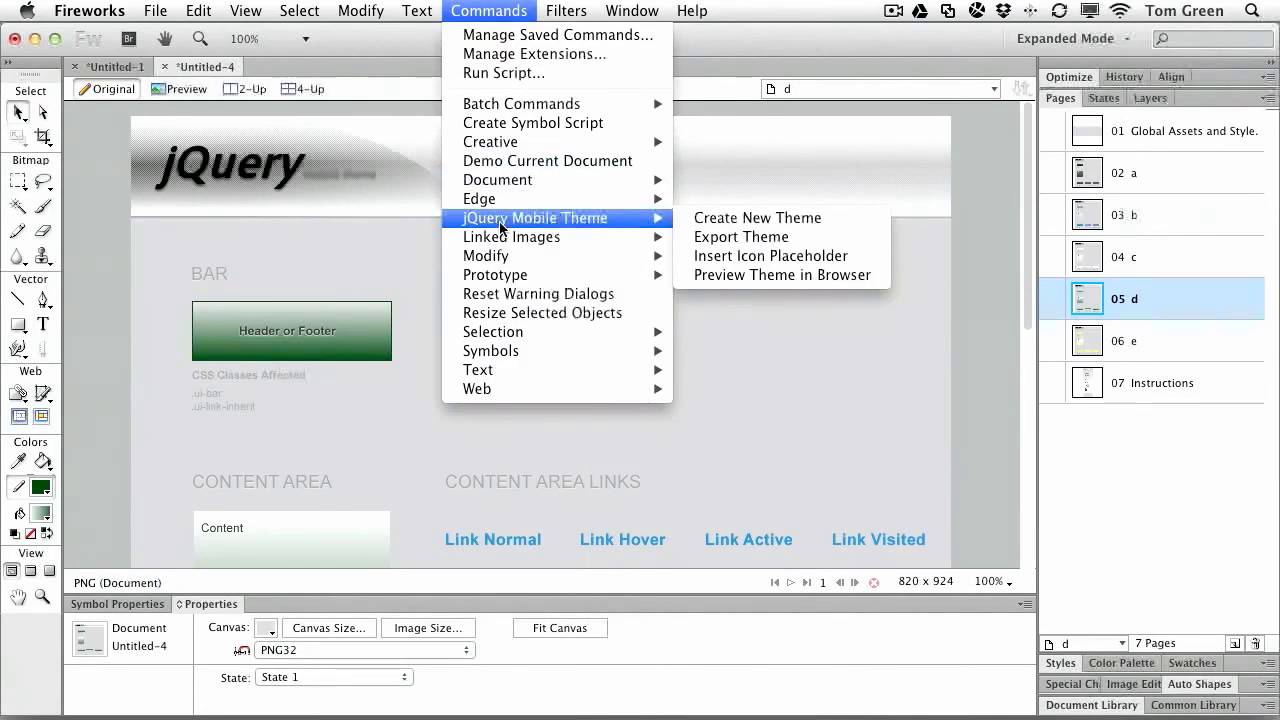